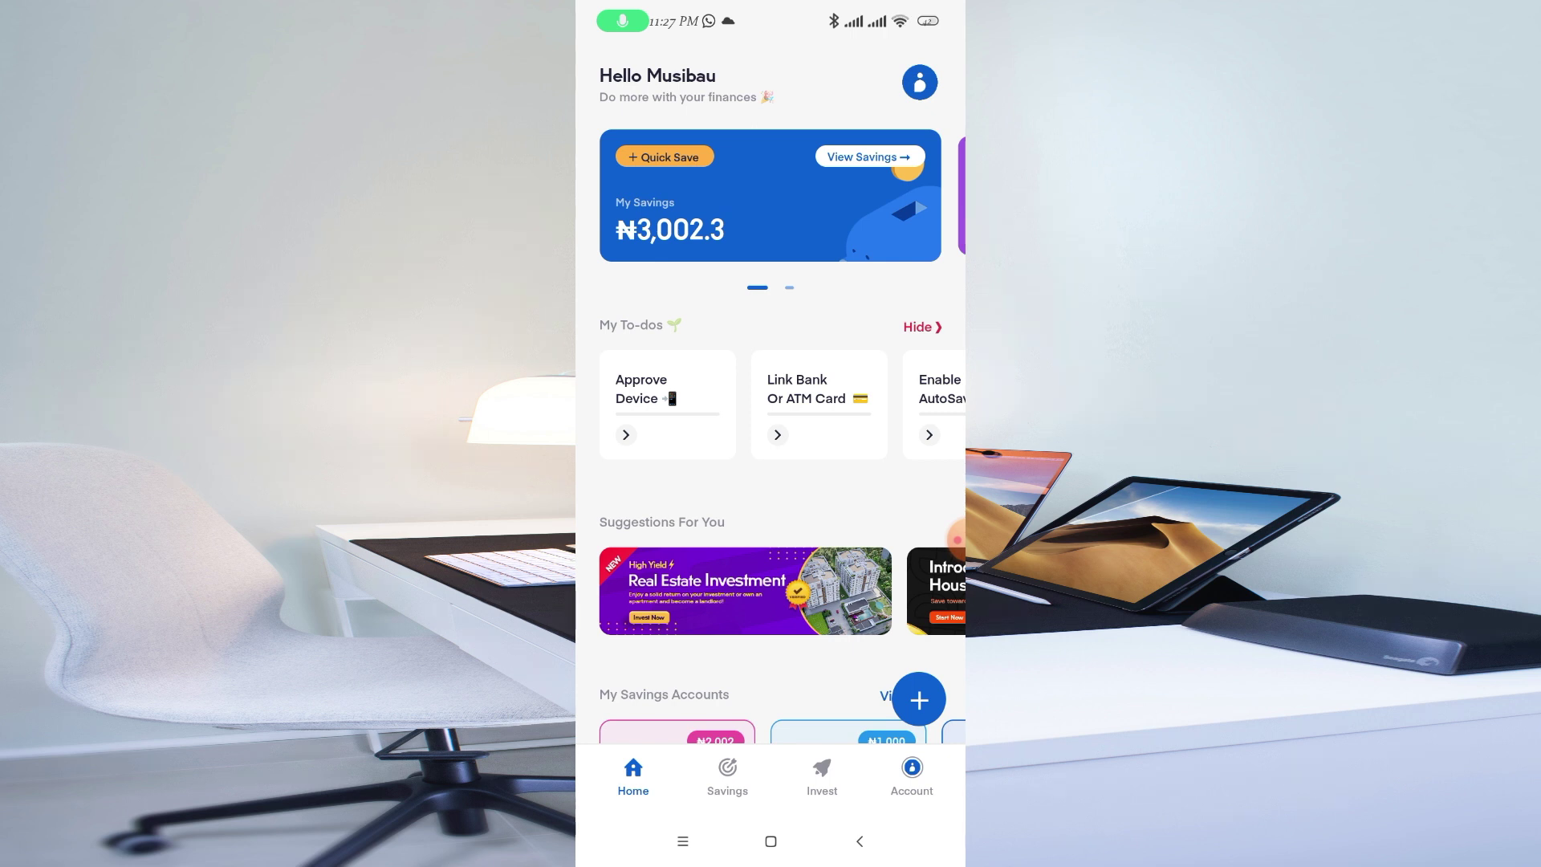
# - Go from the home dashboard to the savings overview, then to the Target Savings page
pyautogui.click(727, 775)
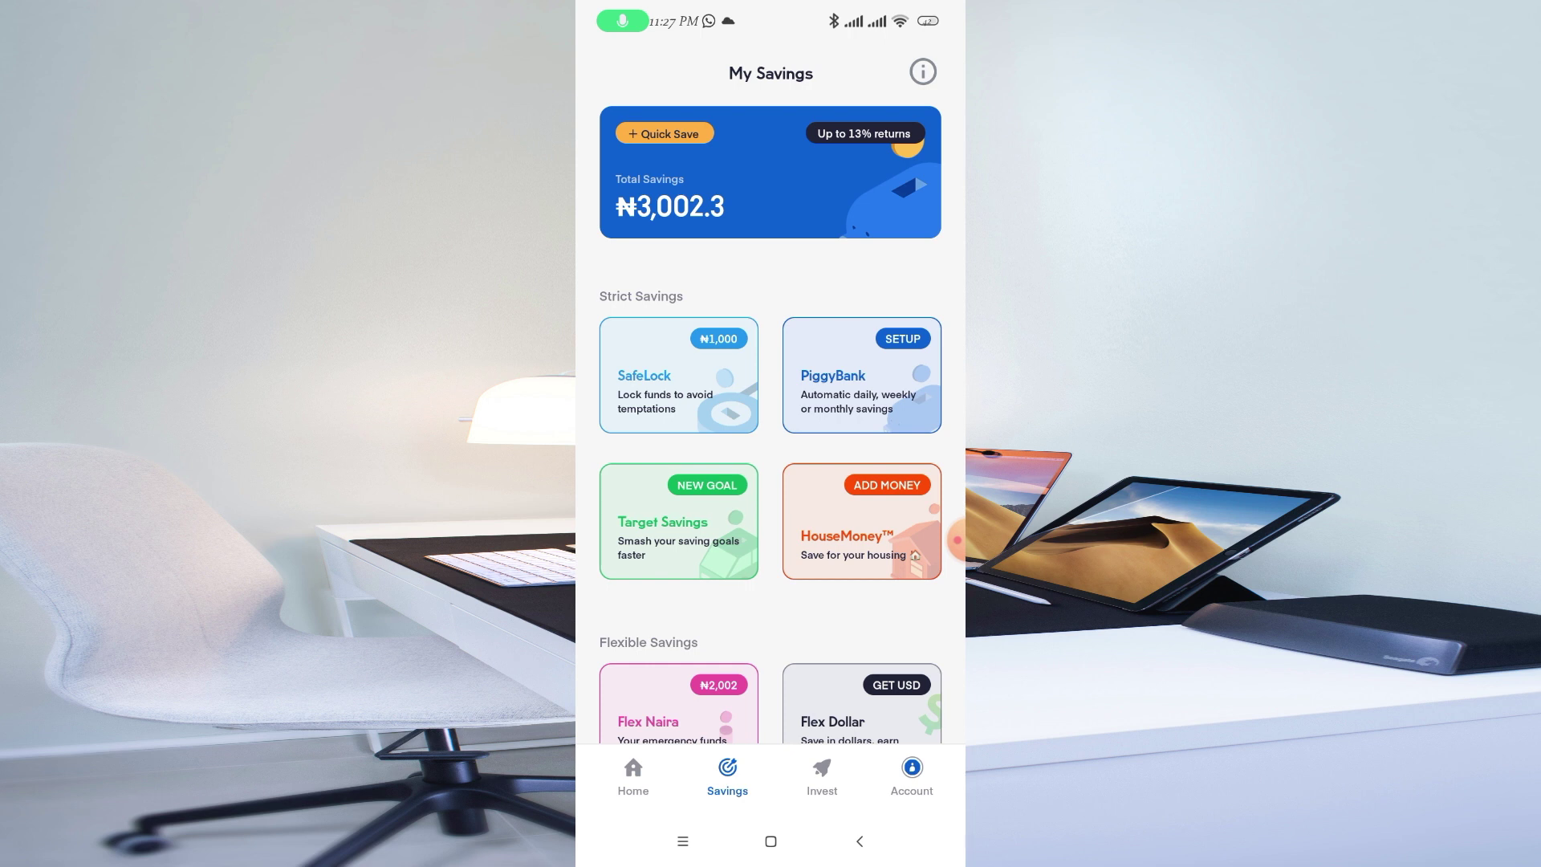
pyautogui.click(677, 521)
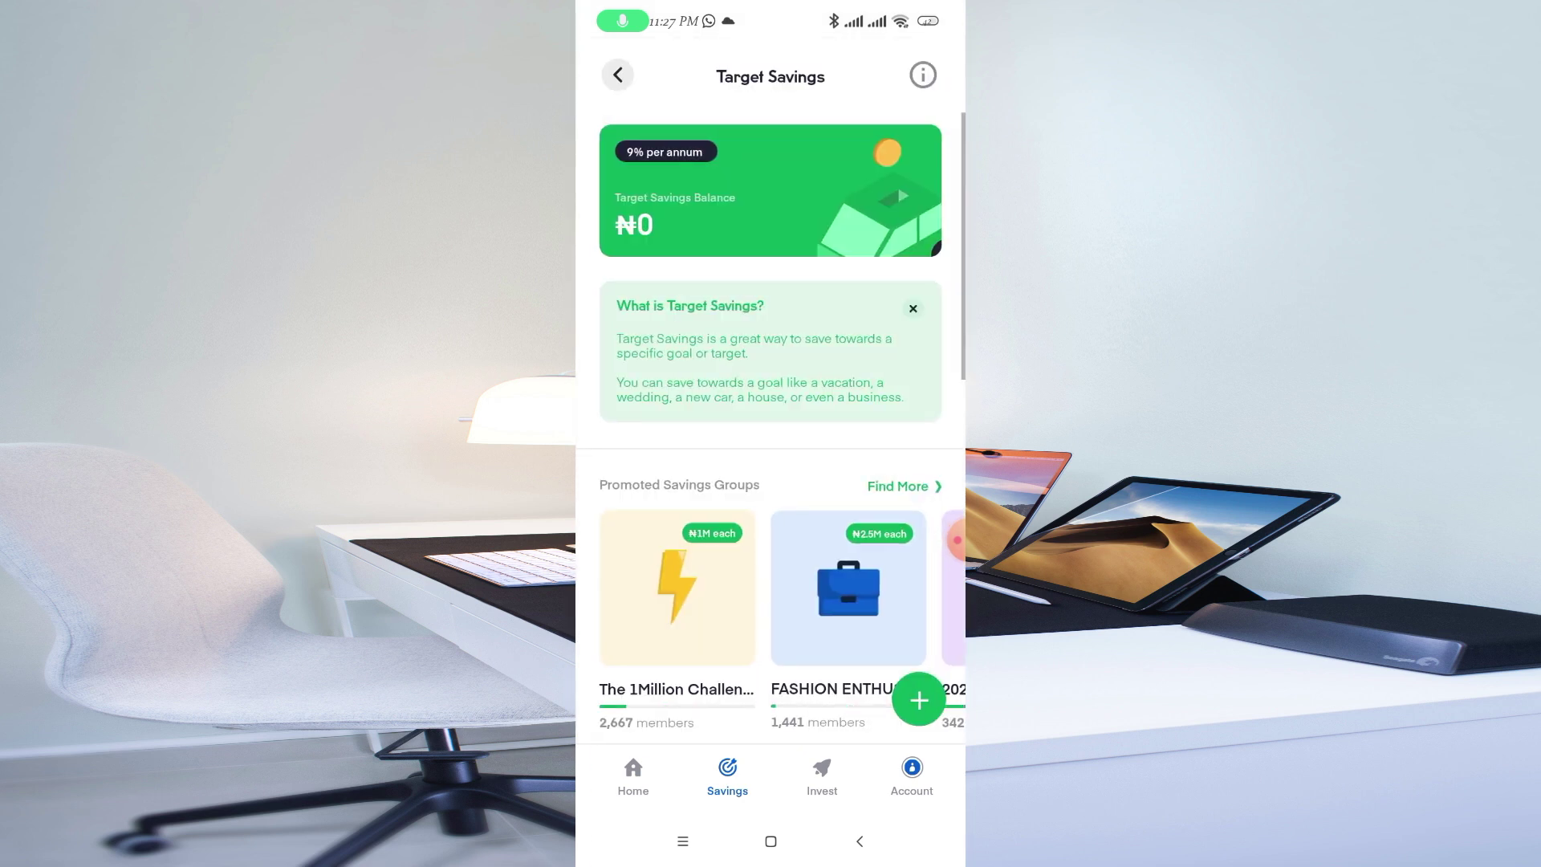
# - Browse the Promoted Savings Groups carousel and scroll down to confirm no ongoing targets
pyautogui.scroll(-1, 770, 418)
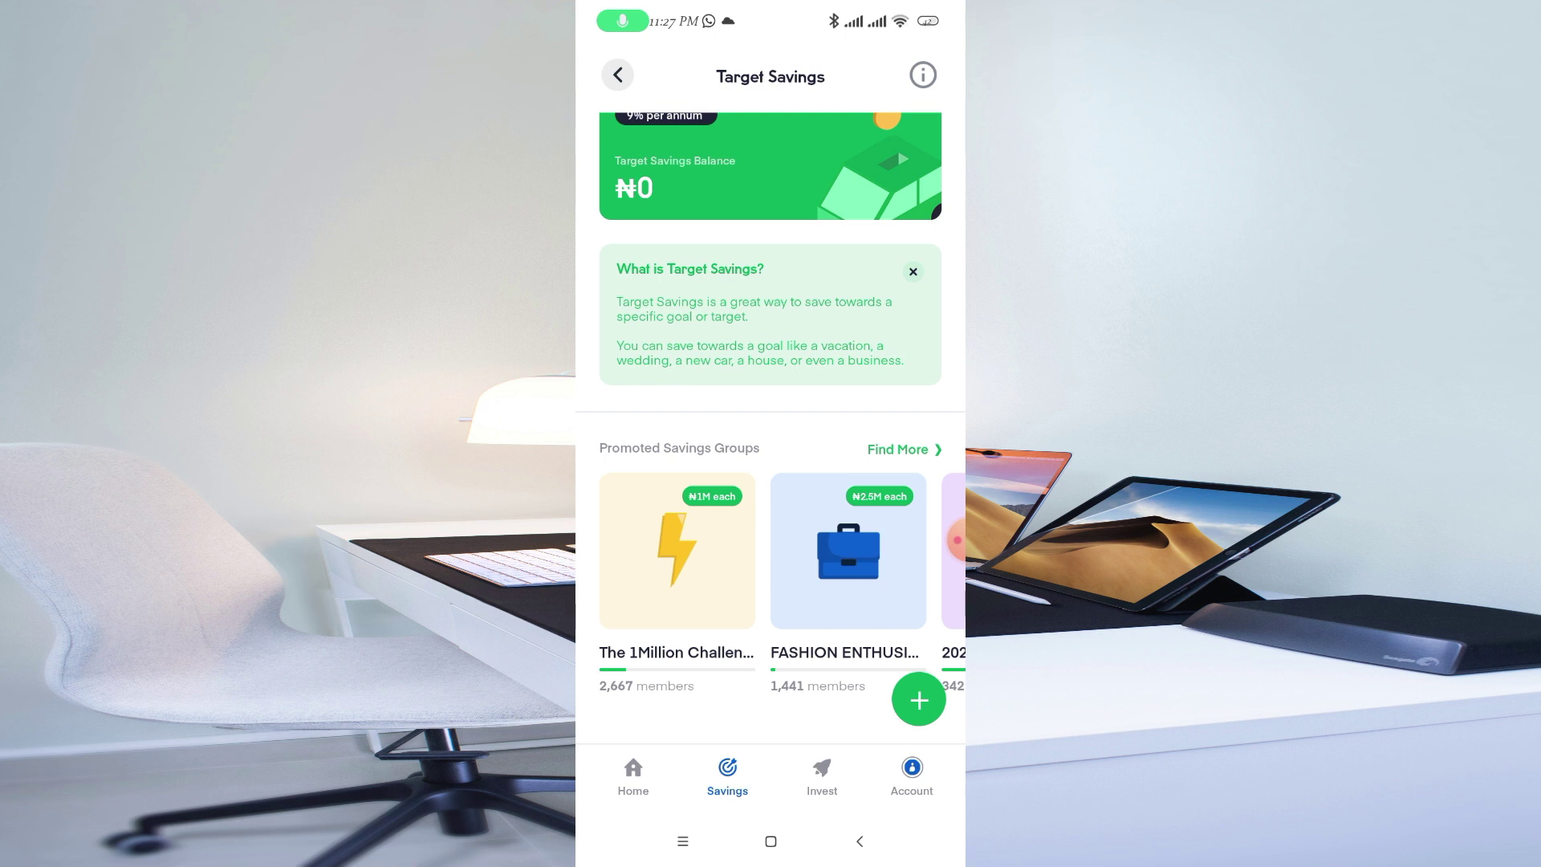
pyautogui.scroll(-2, 770, 425)
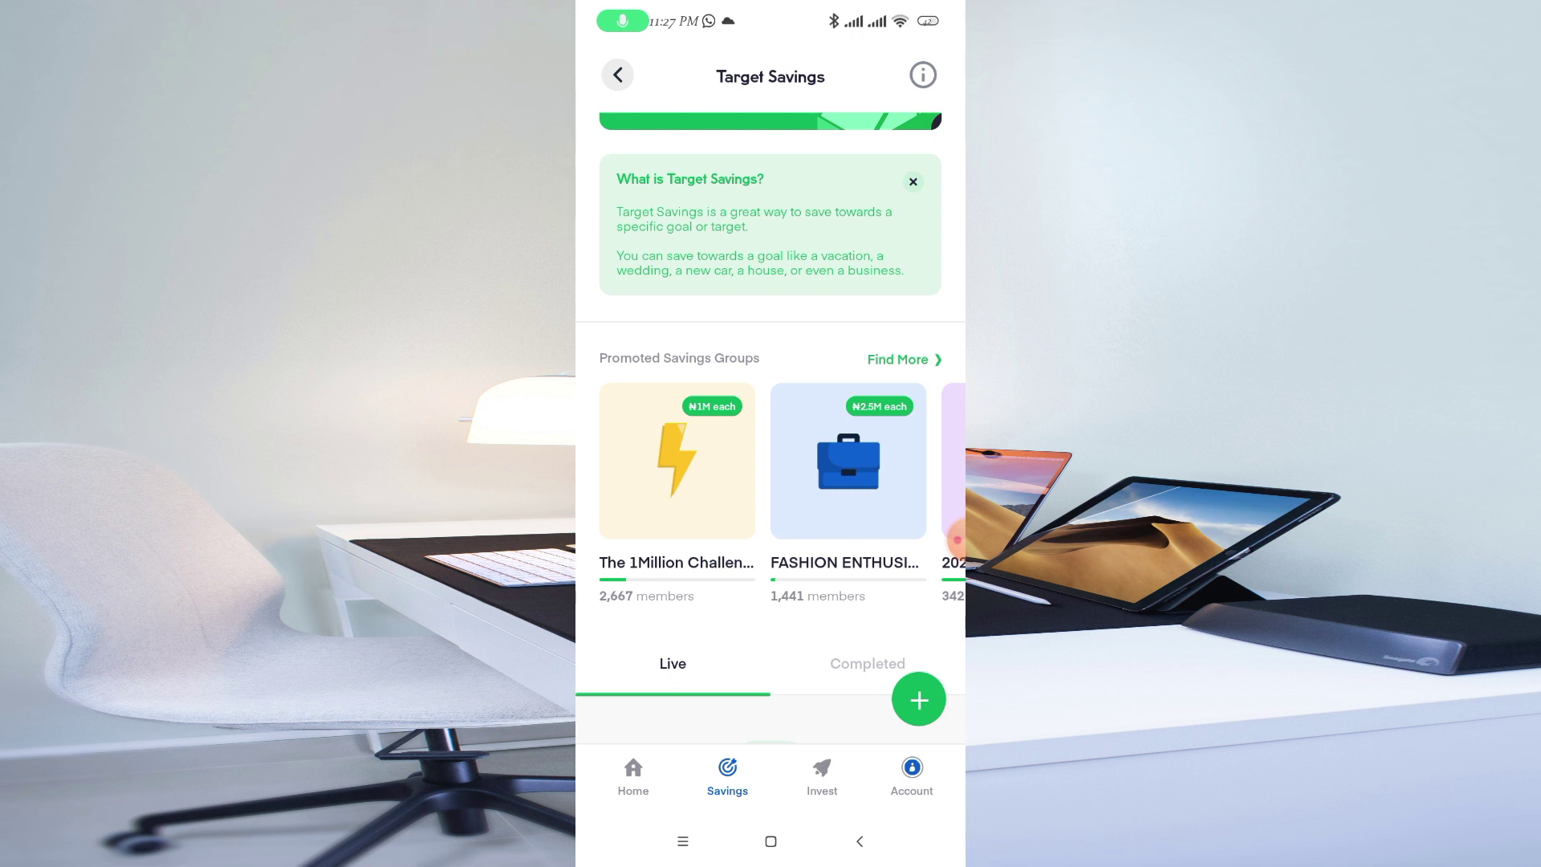
pyautogui.moveTo(803, 466); pyautogui.dragTo(674, 465)
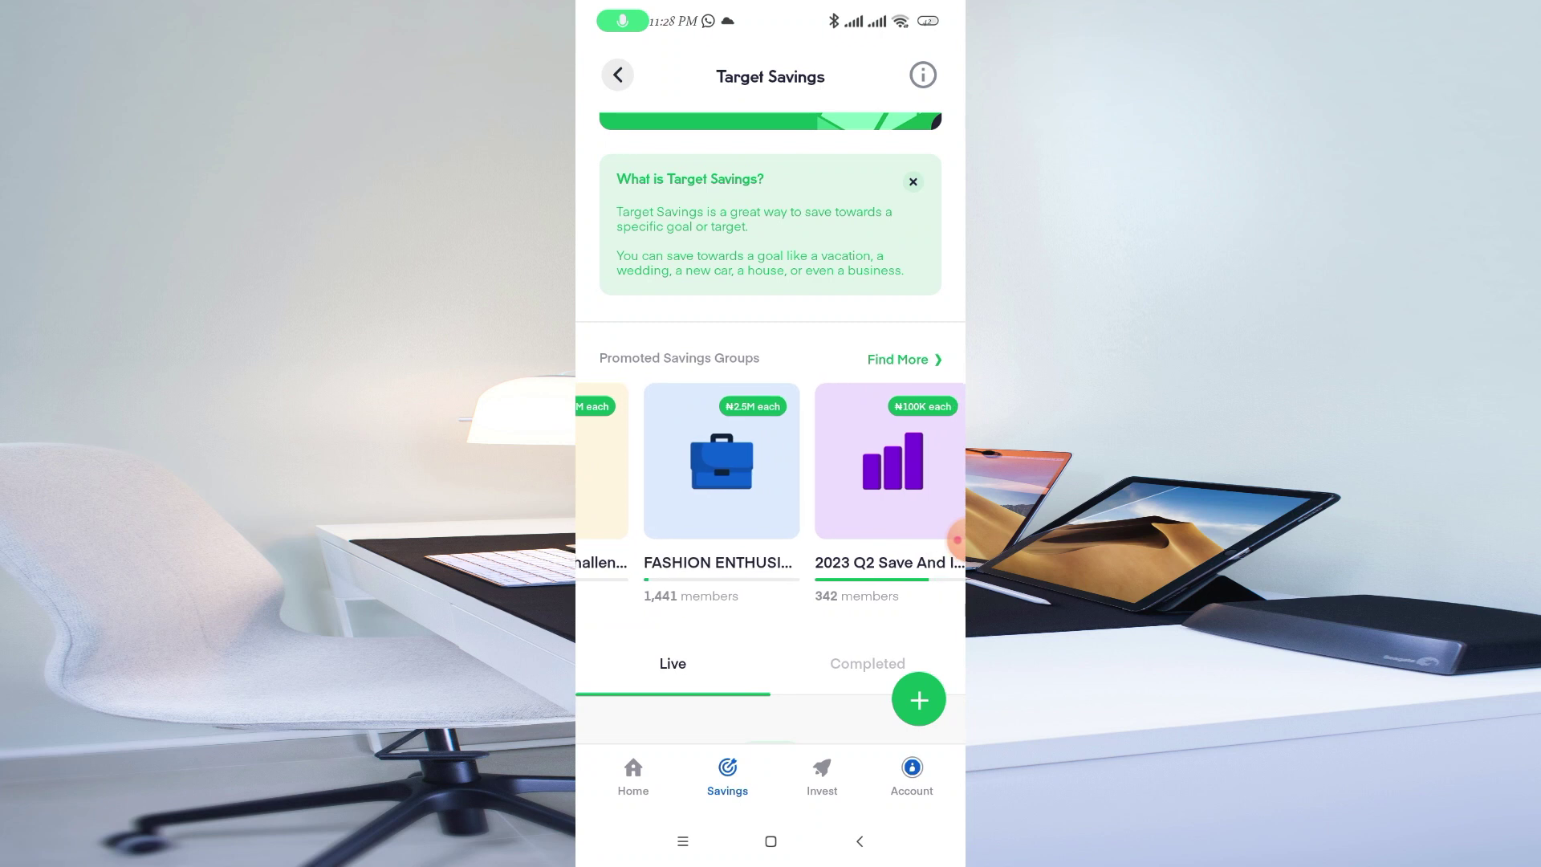
pyautogui.moveTo(803, 466); pyautogui.dragTo(667, 467)
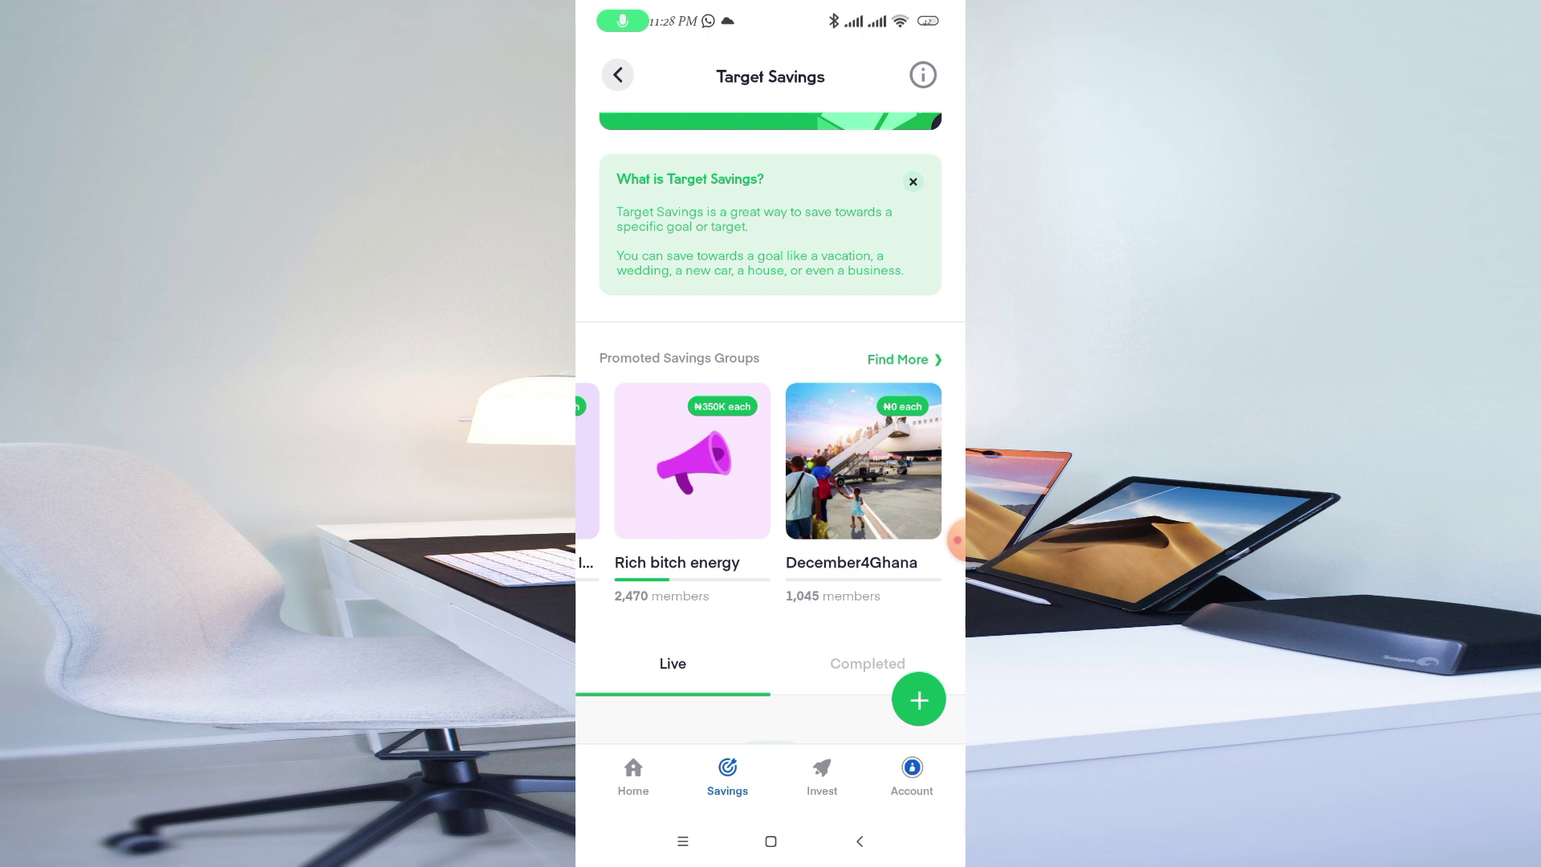
pyautogui.scroll(-3, 770, 425)
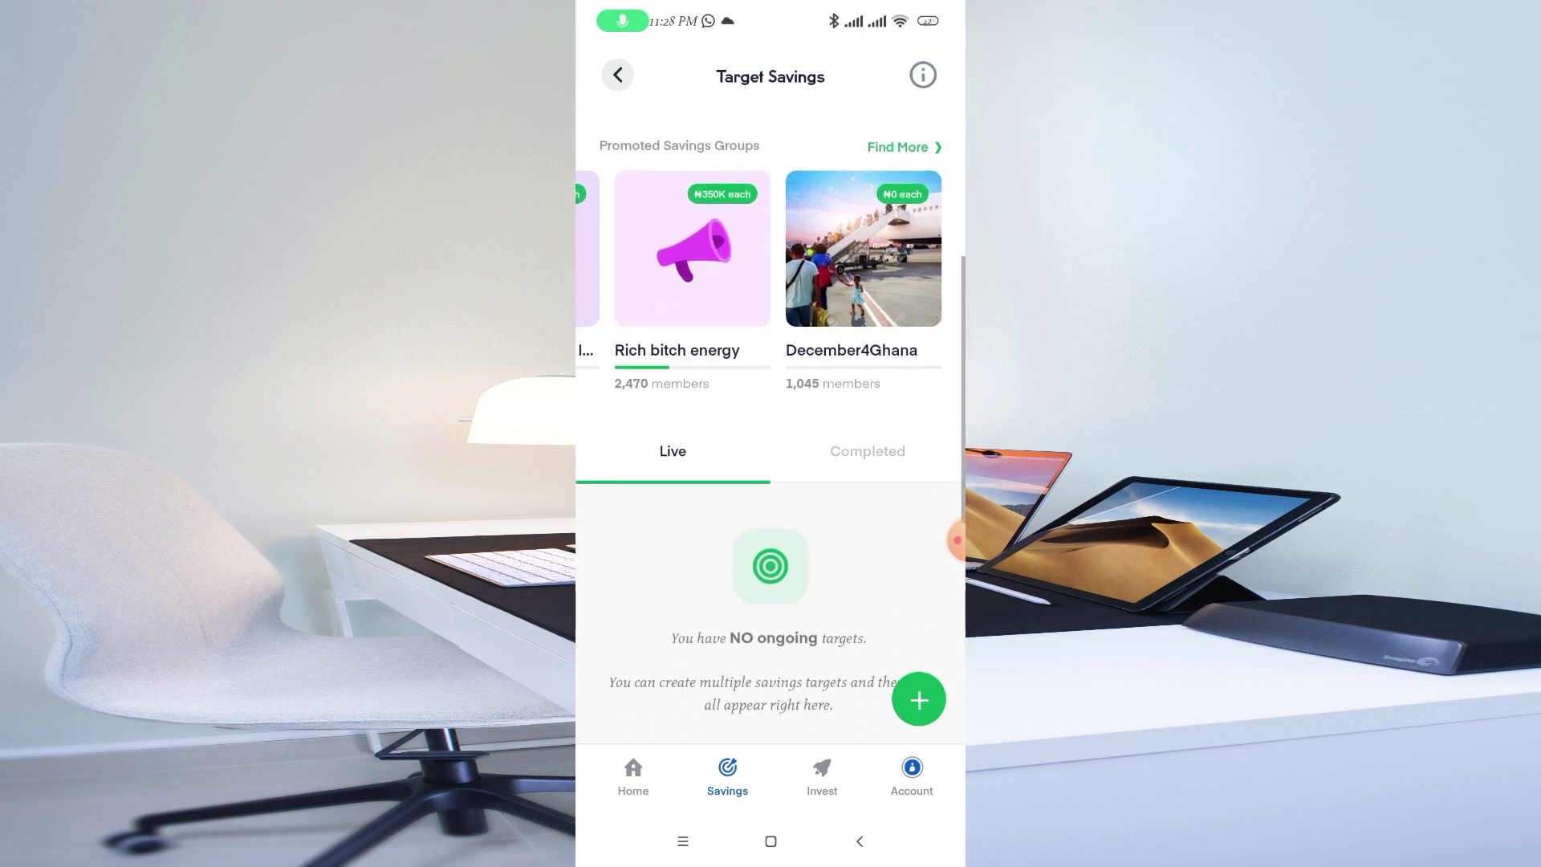
pyautogui.scroll(-1, 772, 414)
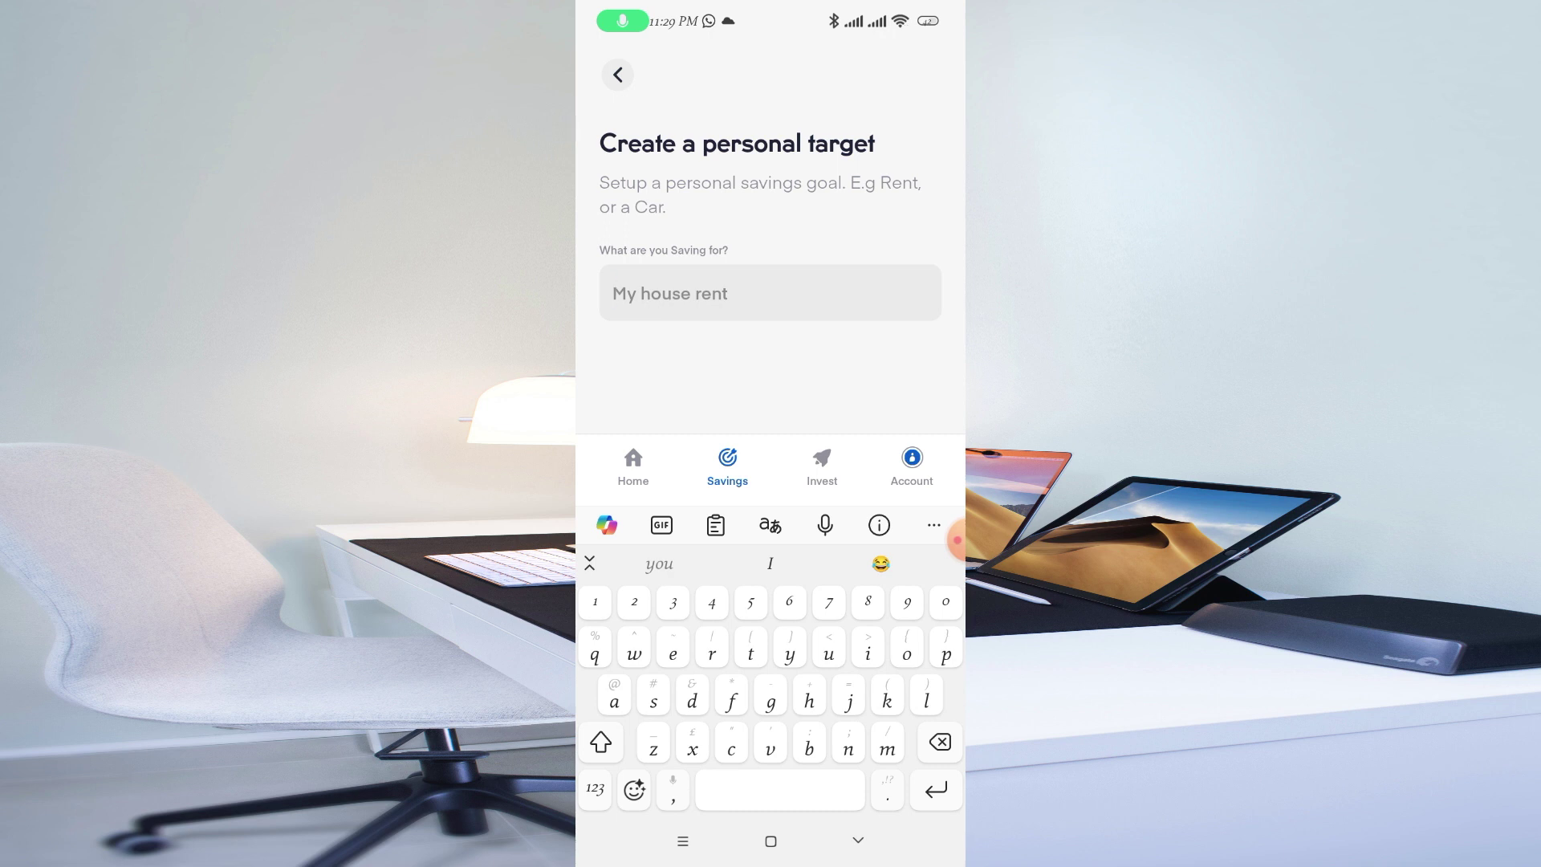
# - Name the personal target 'new phone' and pick the Rent/Accomodation category
pyautogui.write('n')
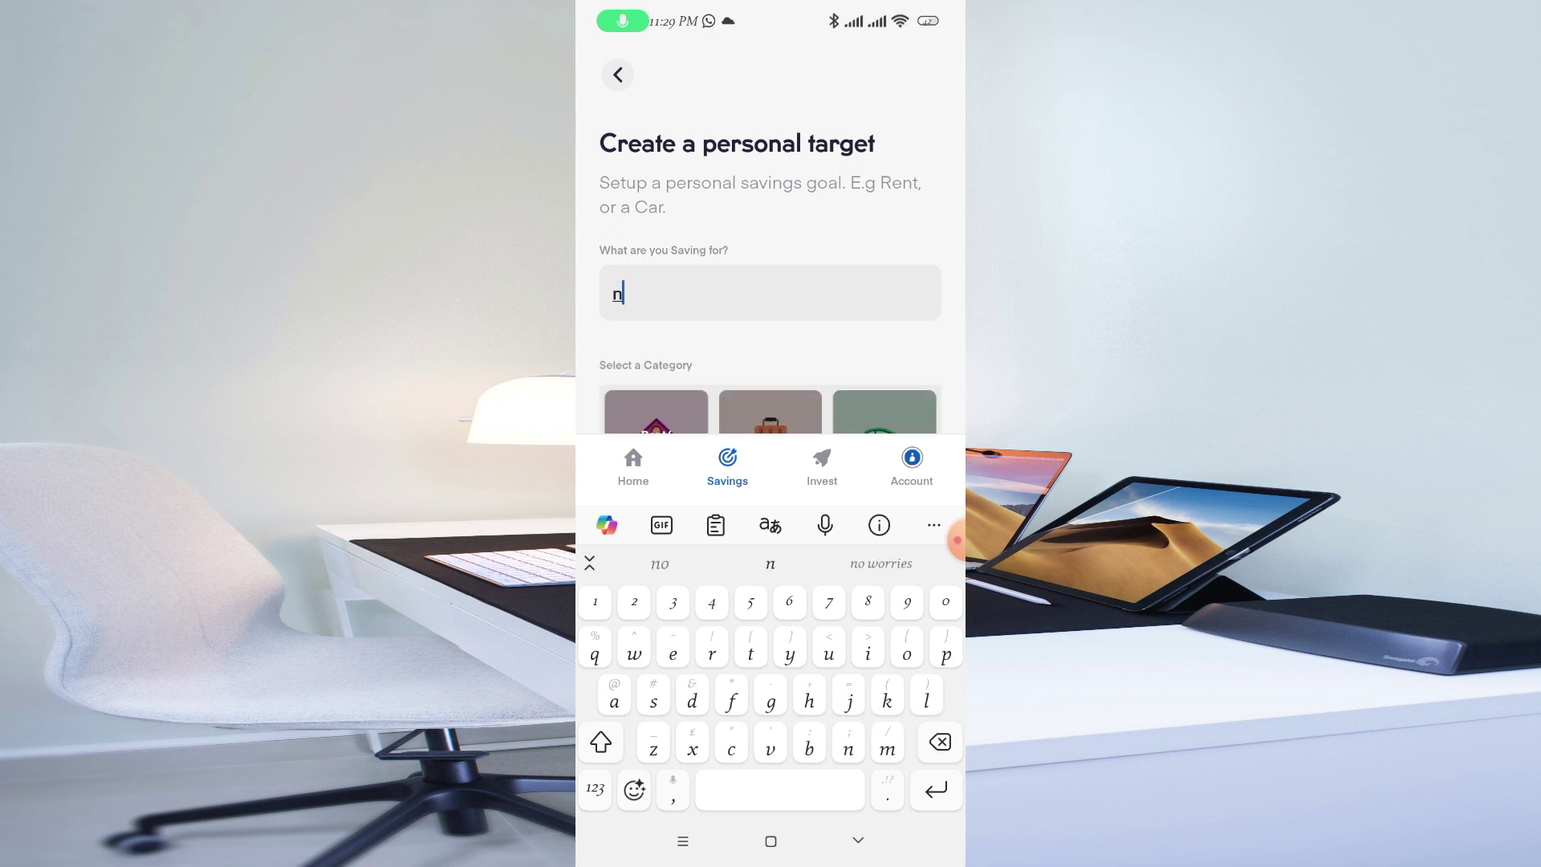
pyautogui.write('ew phobe')
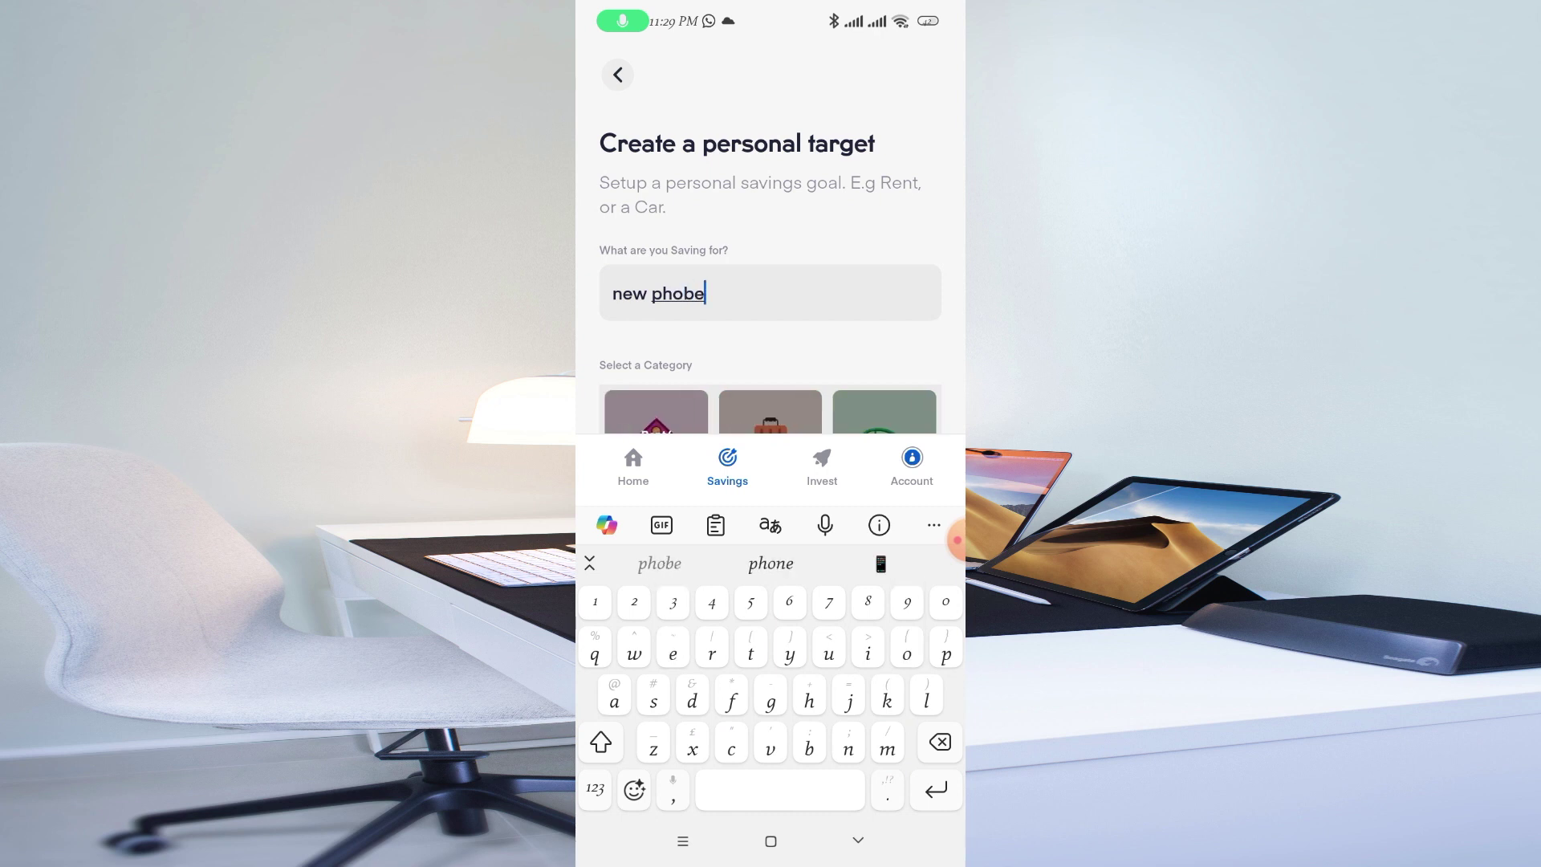
pyautogui.click(770, 565)
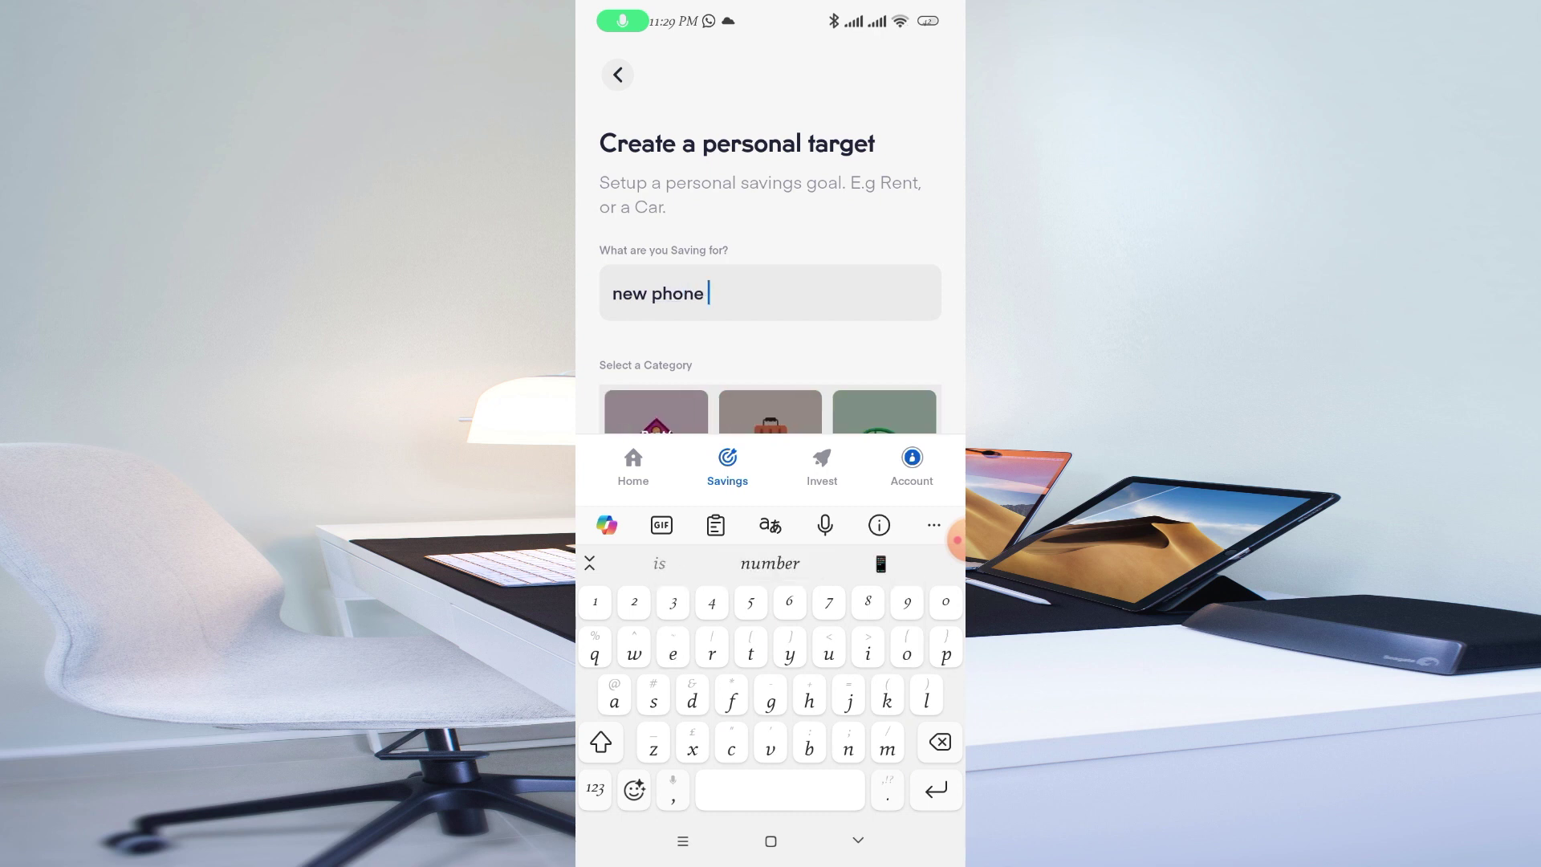
pyautogui.click(858, 841)
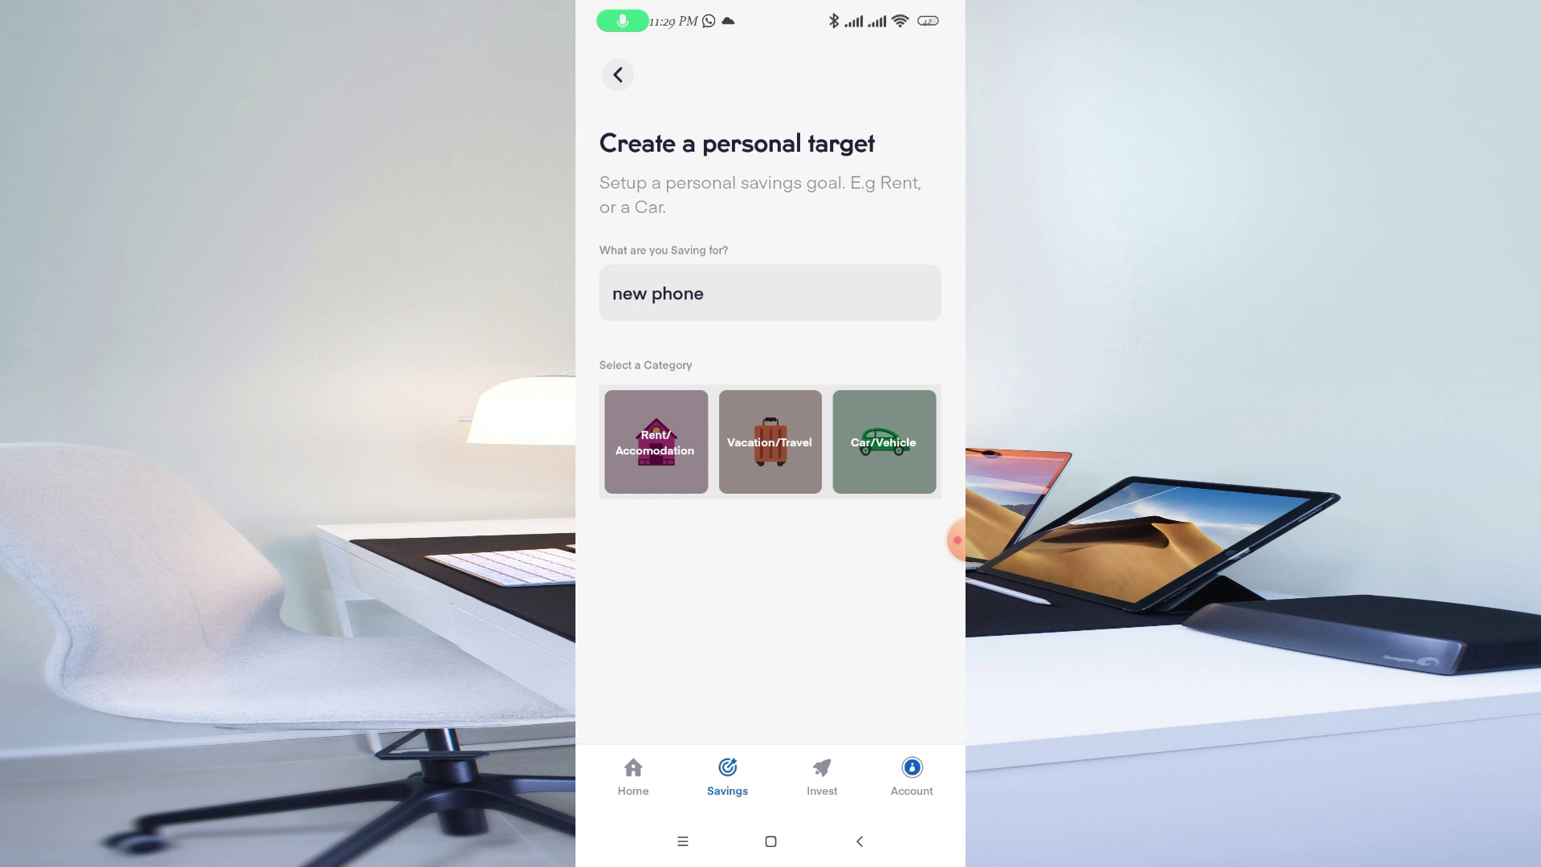
pyautogui.click(656, 442)
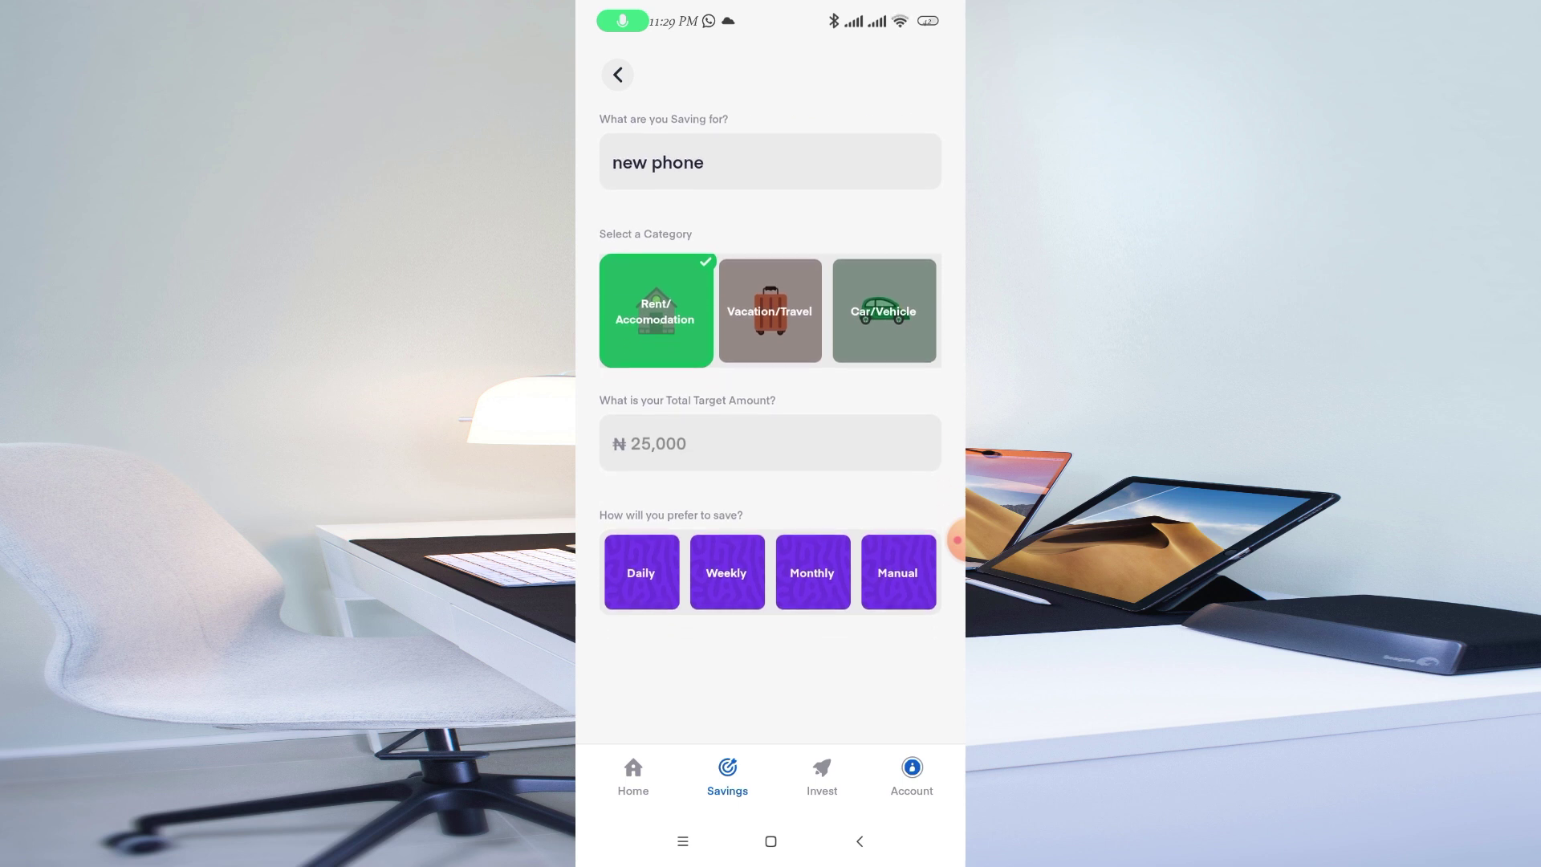
# - Set a ₦2,000 total target amount, saved weekly
pyautogui.click(770, 442)
pyautogui.write('2,00')
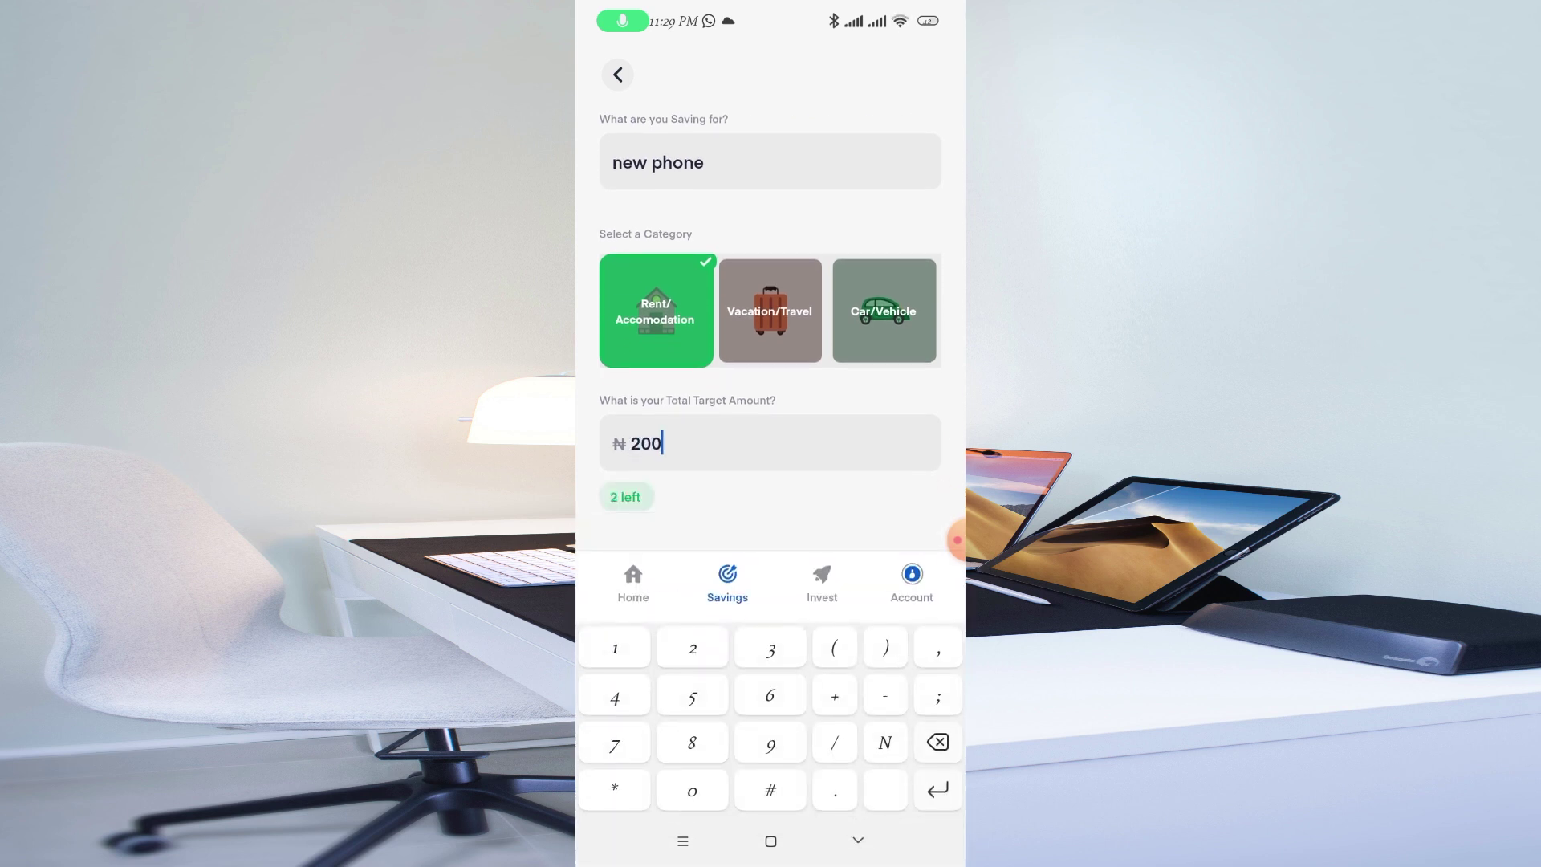
pyautogui.write('0')
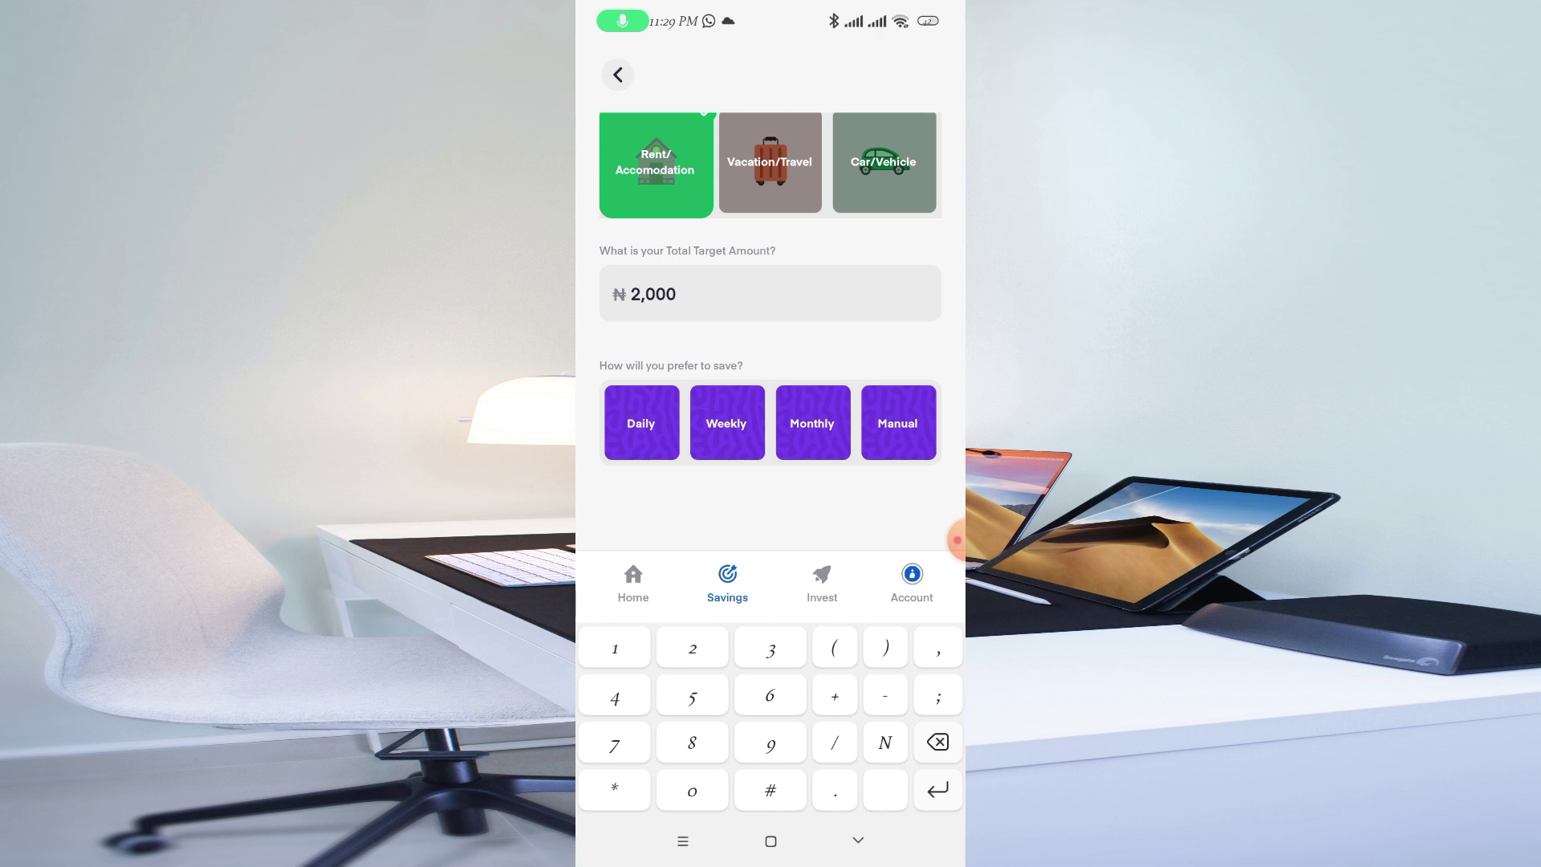
pyautogui.press('Return')
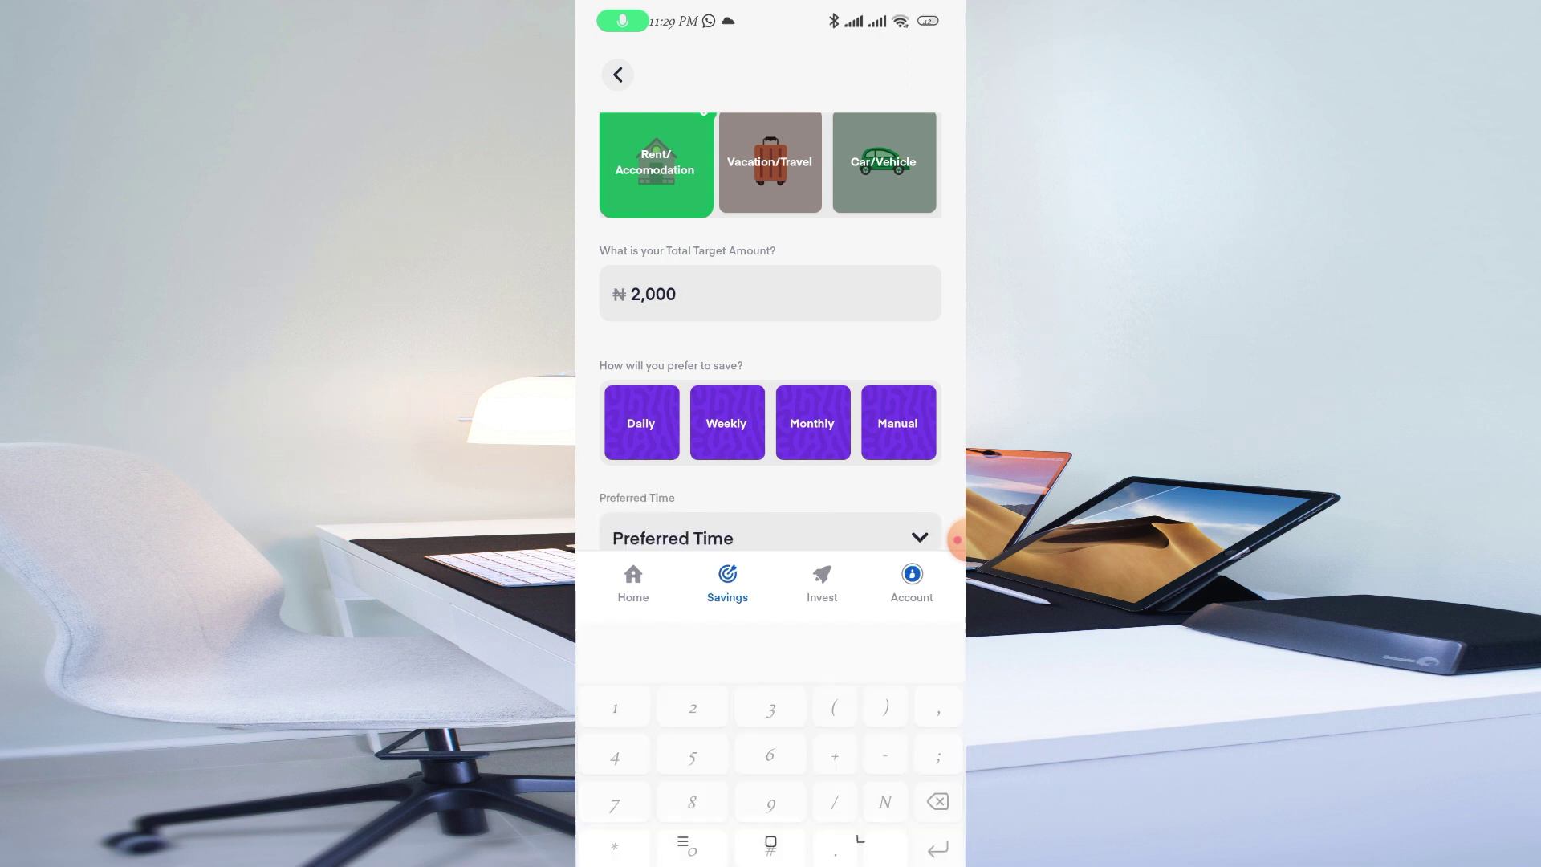
pyautogui.click(726, 423)
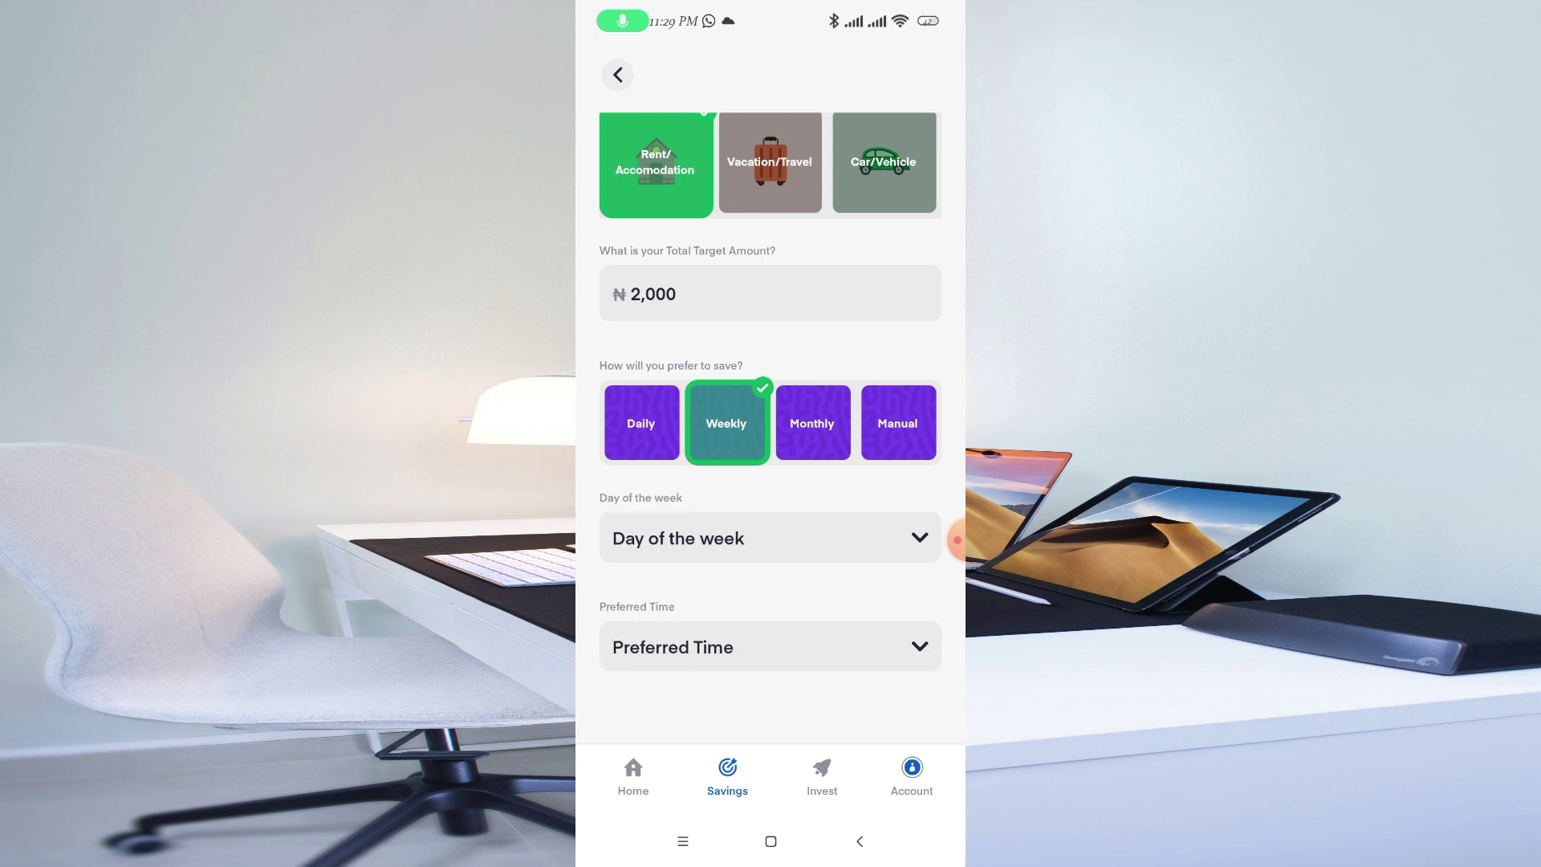
# - Schedule weekly saving on Wednesdays at 1:30 pm
pyautogui.click(758, 537)
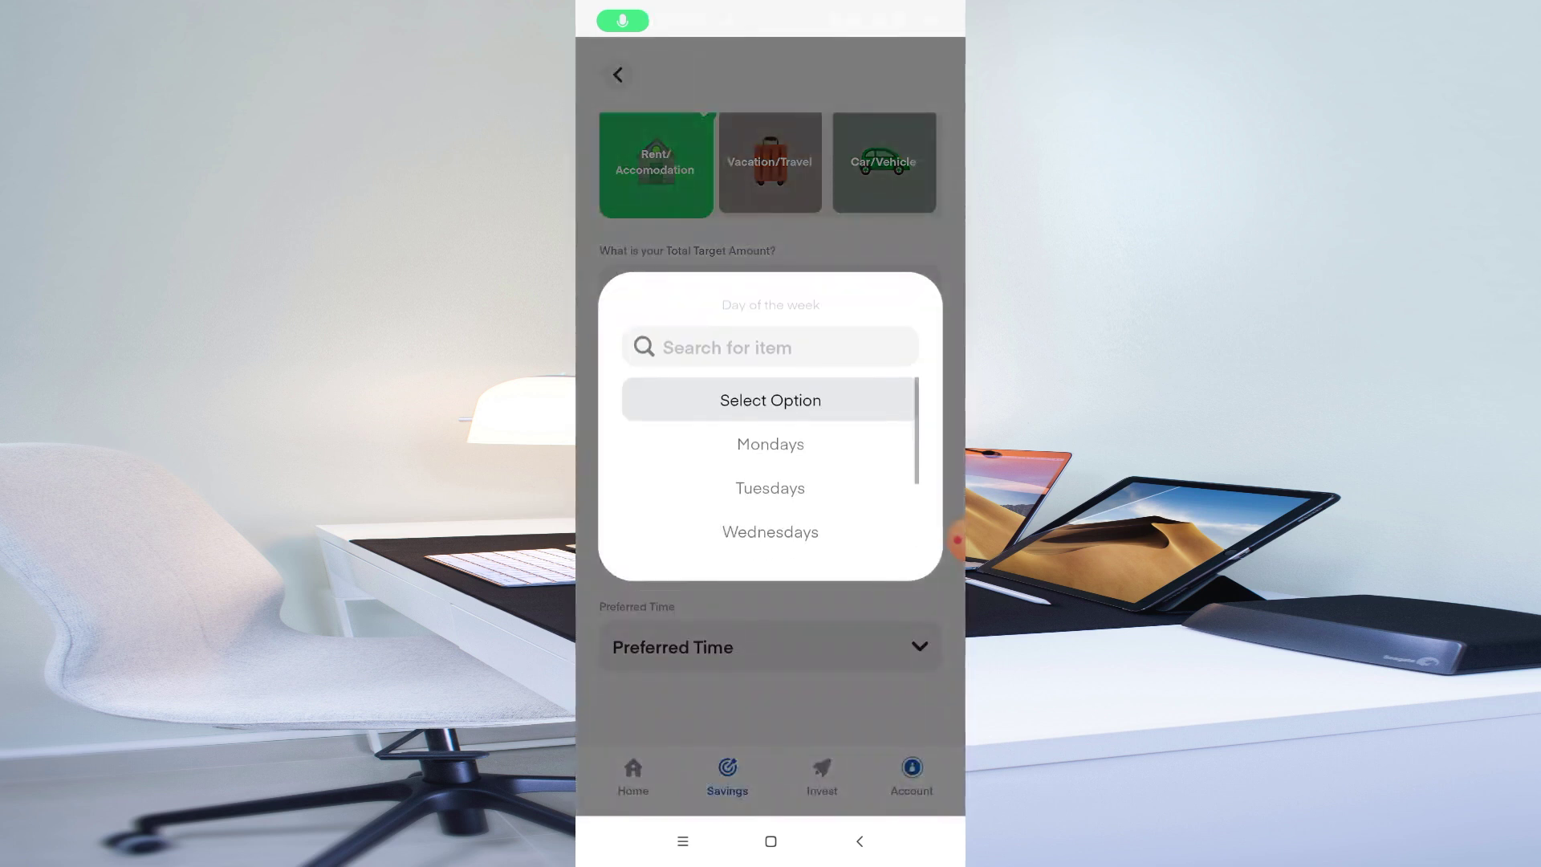
pyautogui.click(770, 532)
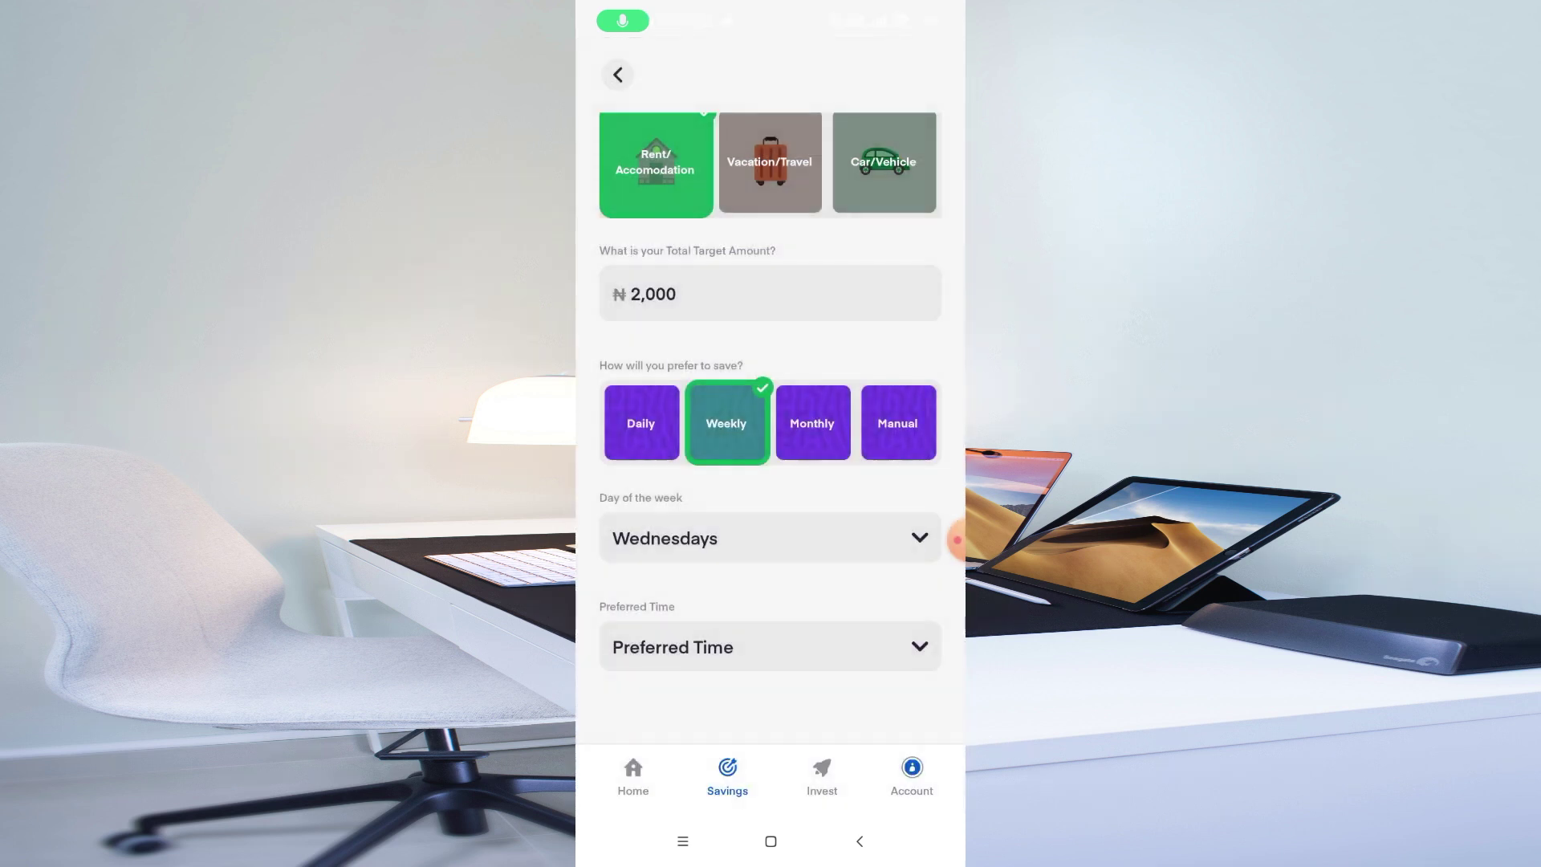
pyautogui.click(771, 646)
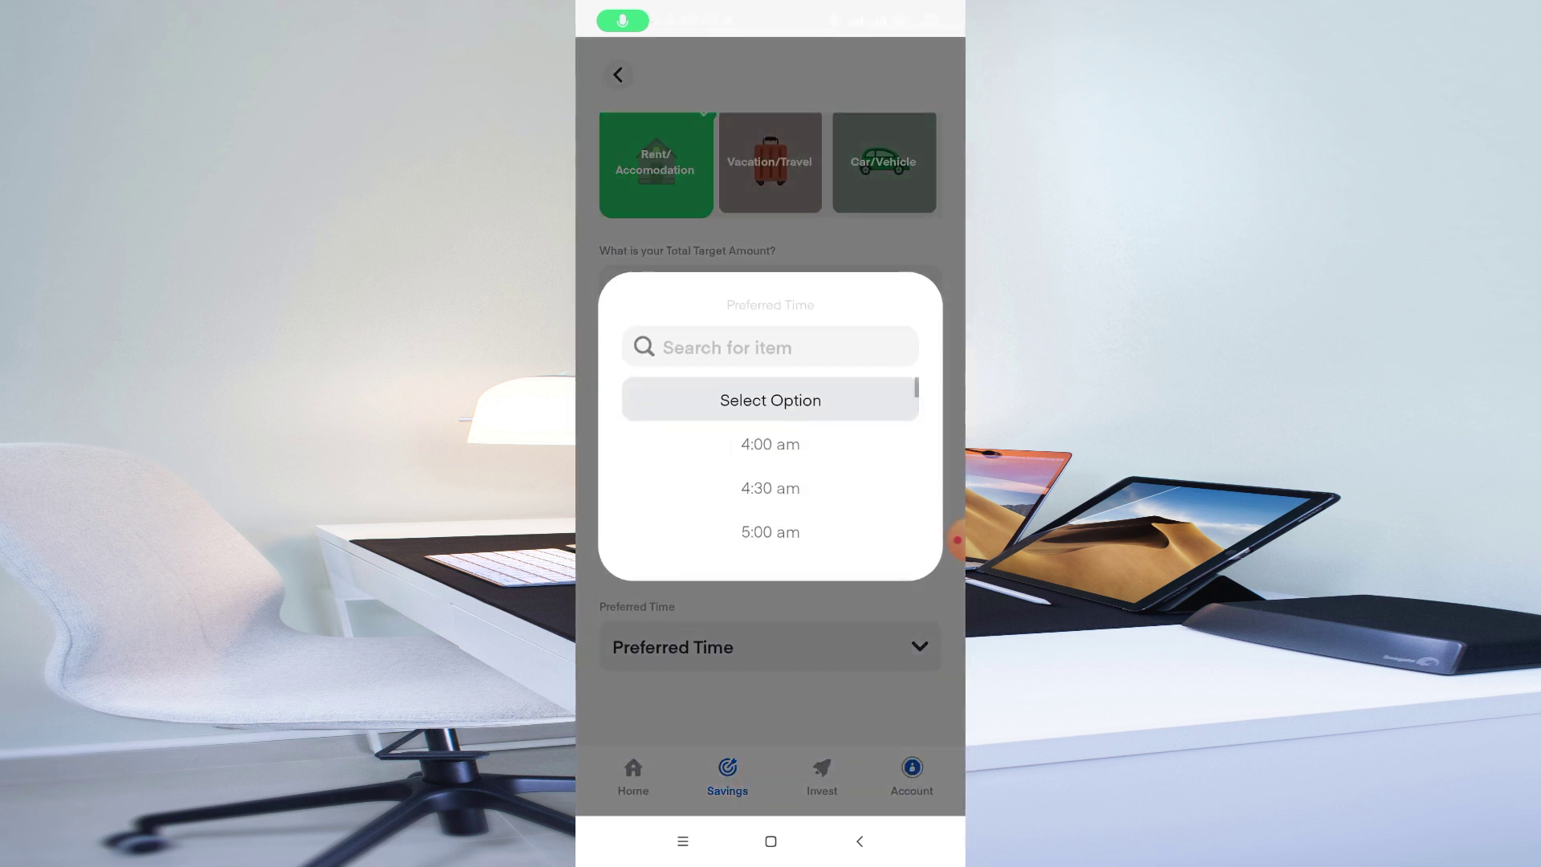
pyautogui.scroll(-10, 771, 473)
pyautogui.scroll(-6, 770, 473)
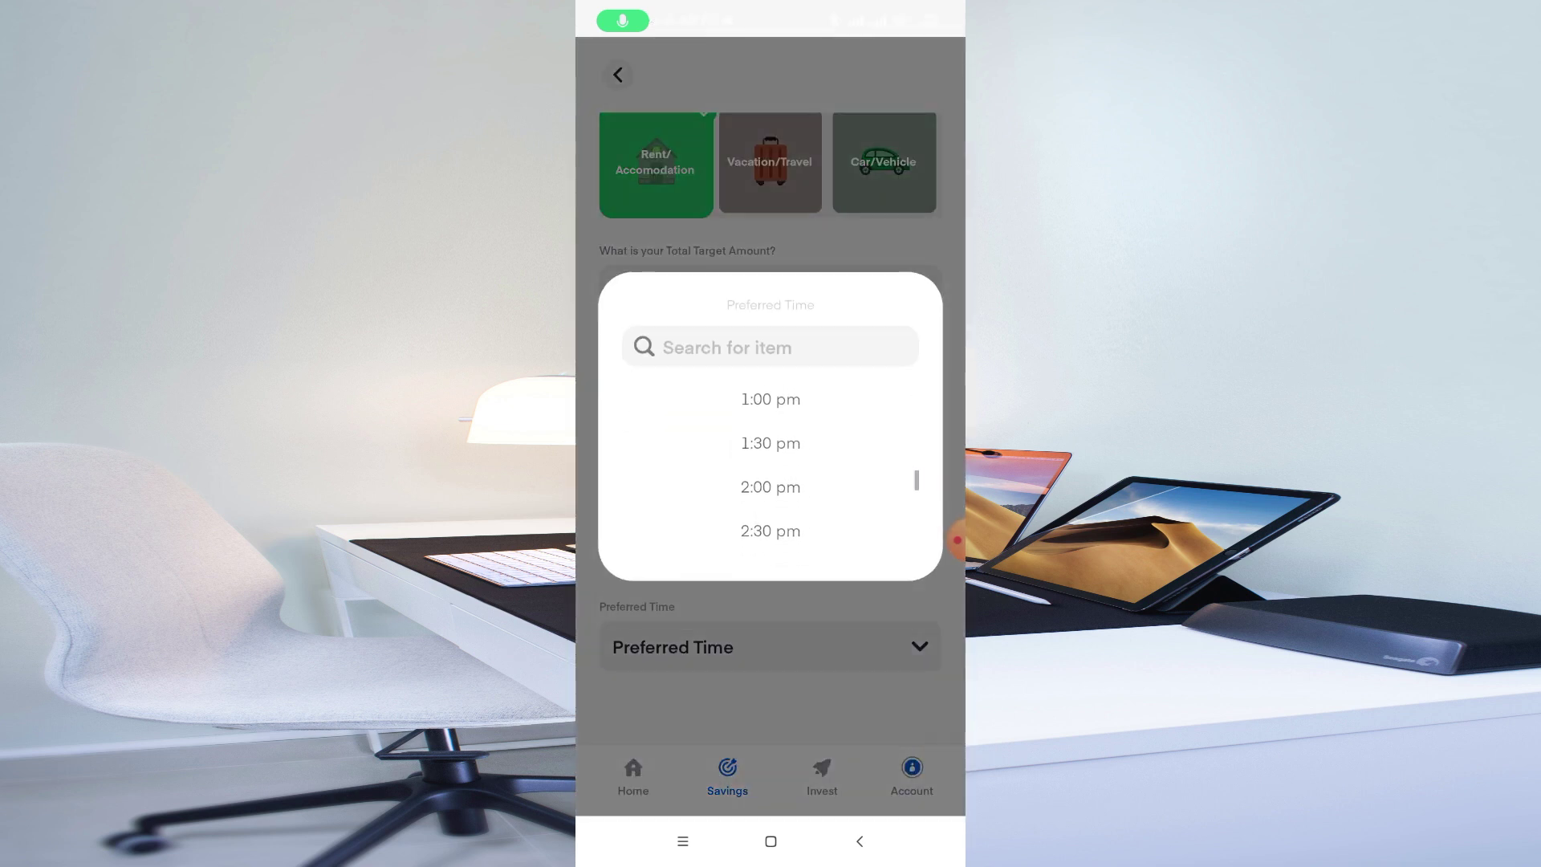
pyautogui.click(770, 444)
pyautogui.scroll(-3, 770, 425)
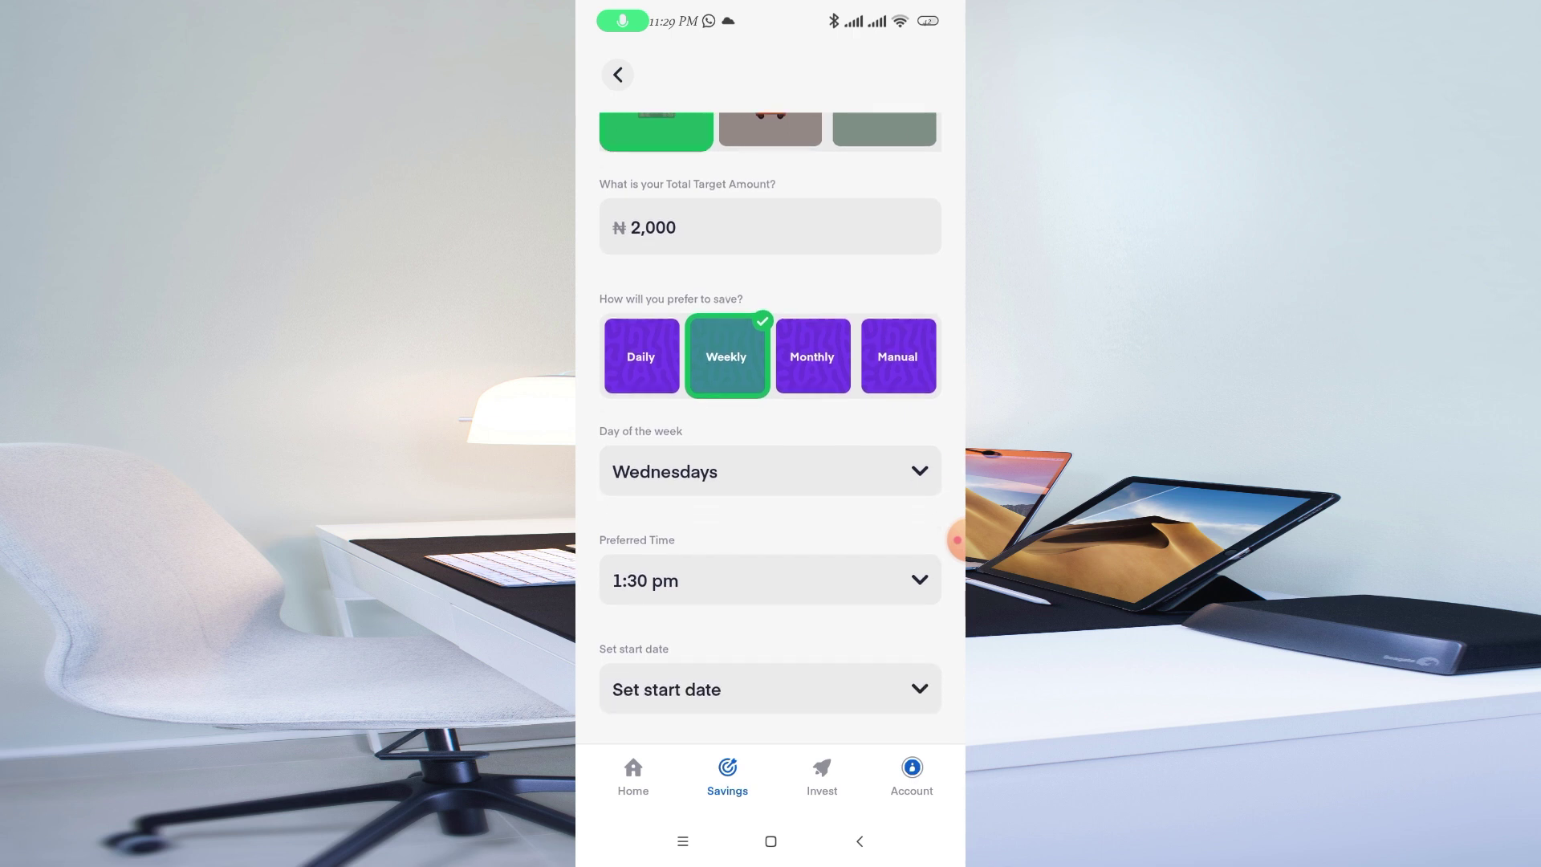
# - Set the target's start date to 26-Mar-2024
pyautogui.click(771, 562)
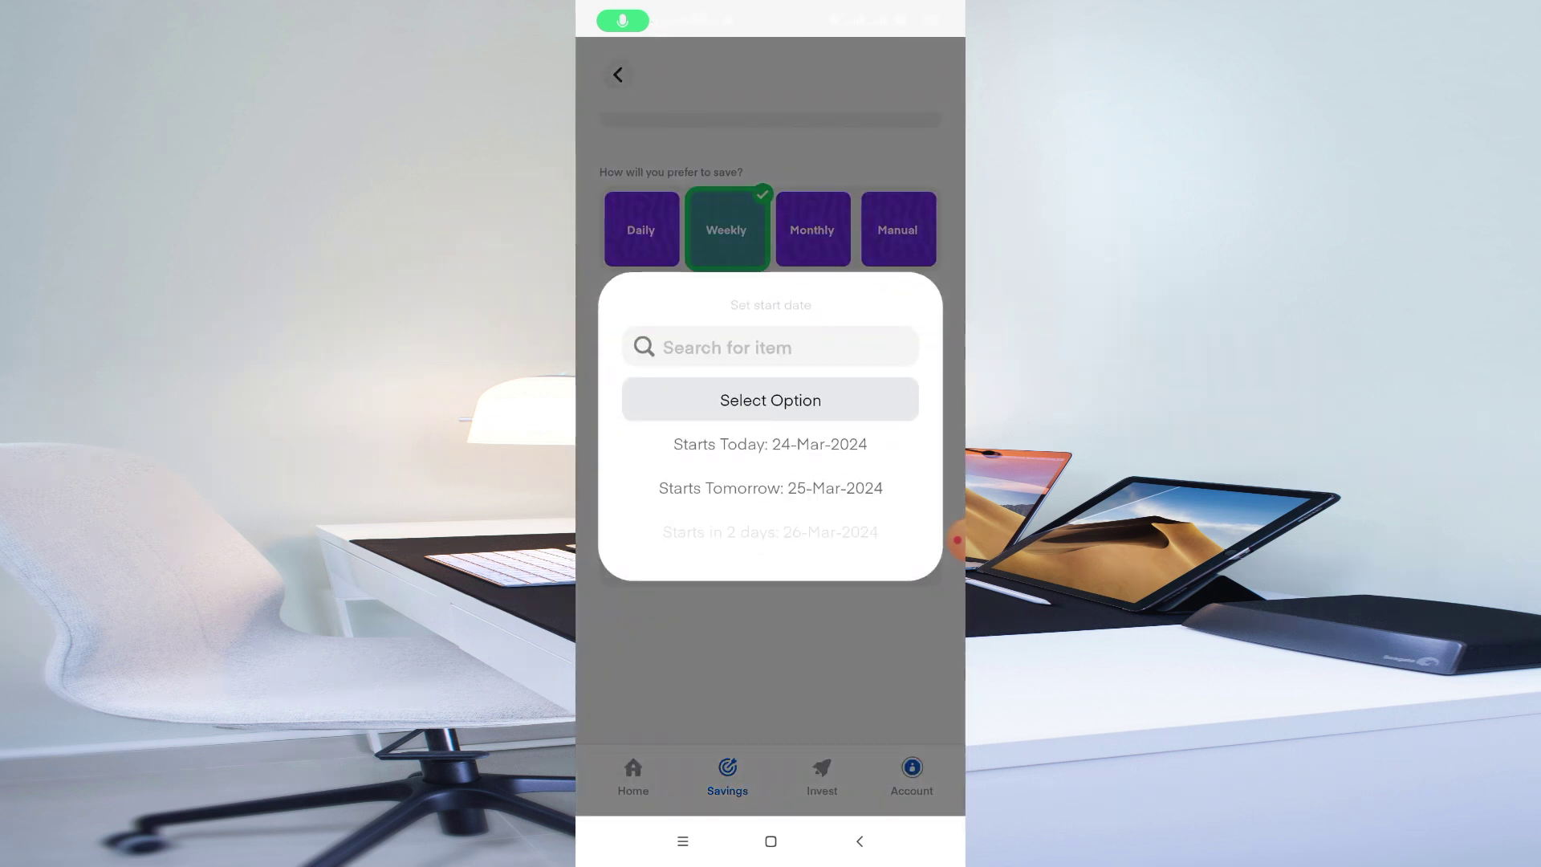
pyautogui.scroll(-2, 770, 467)
pyautogui.click(770, 468)
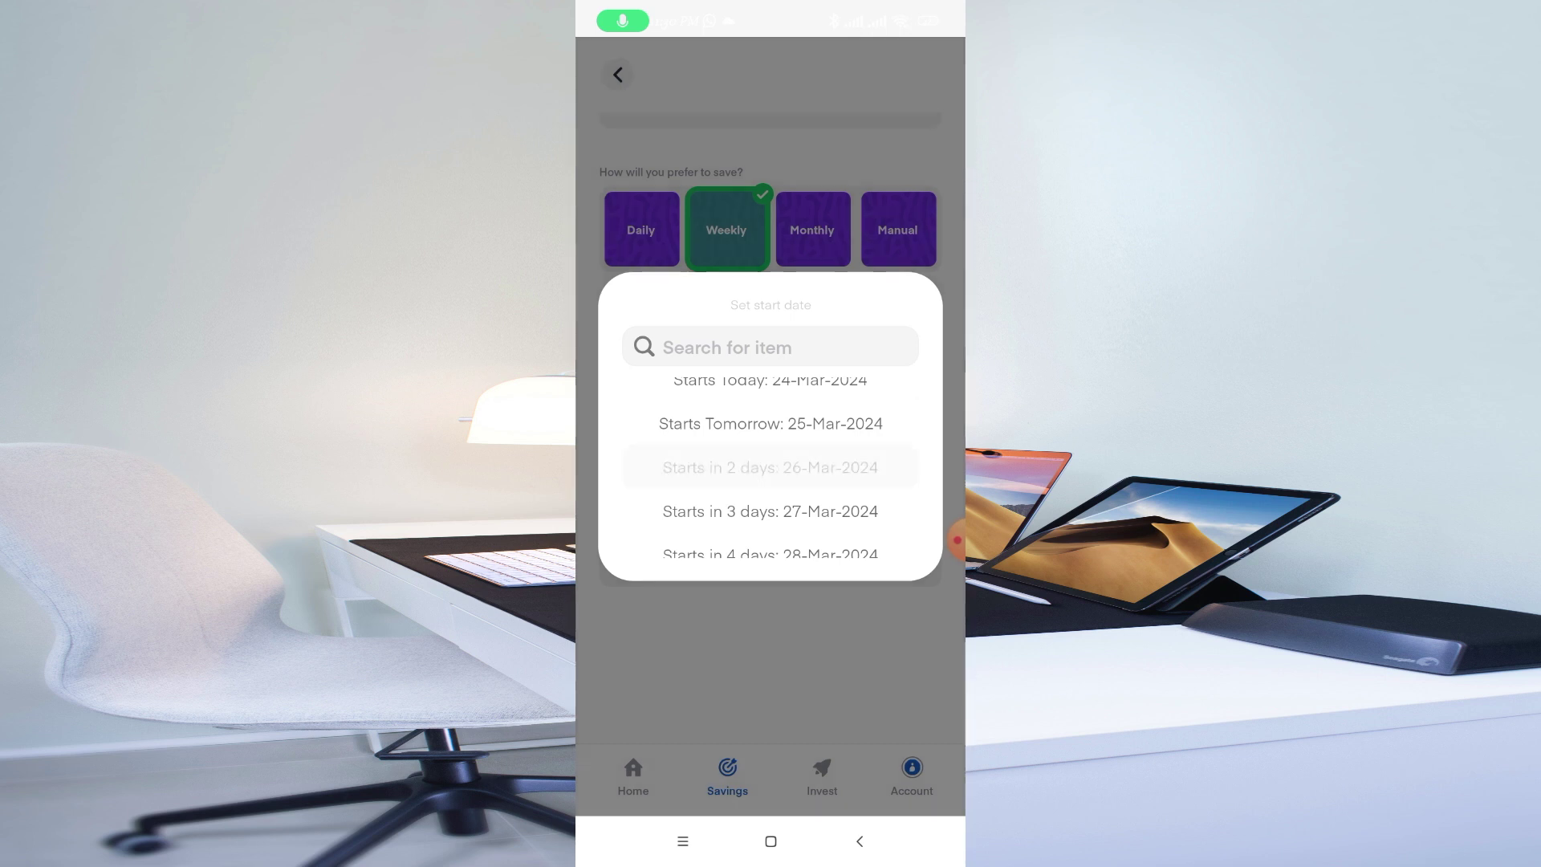
pyautogui.scroll(-2, 771, 401)
# - Review the filled new phone form, then leave it for the Target Savings page
pyautogui.scroll(-2, 770, 402)
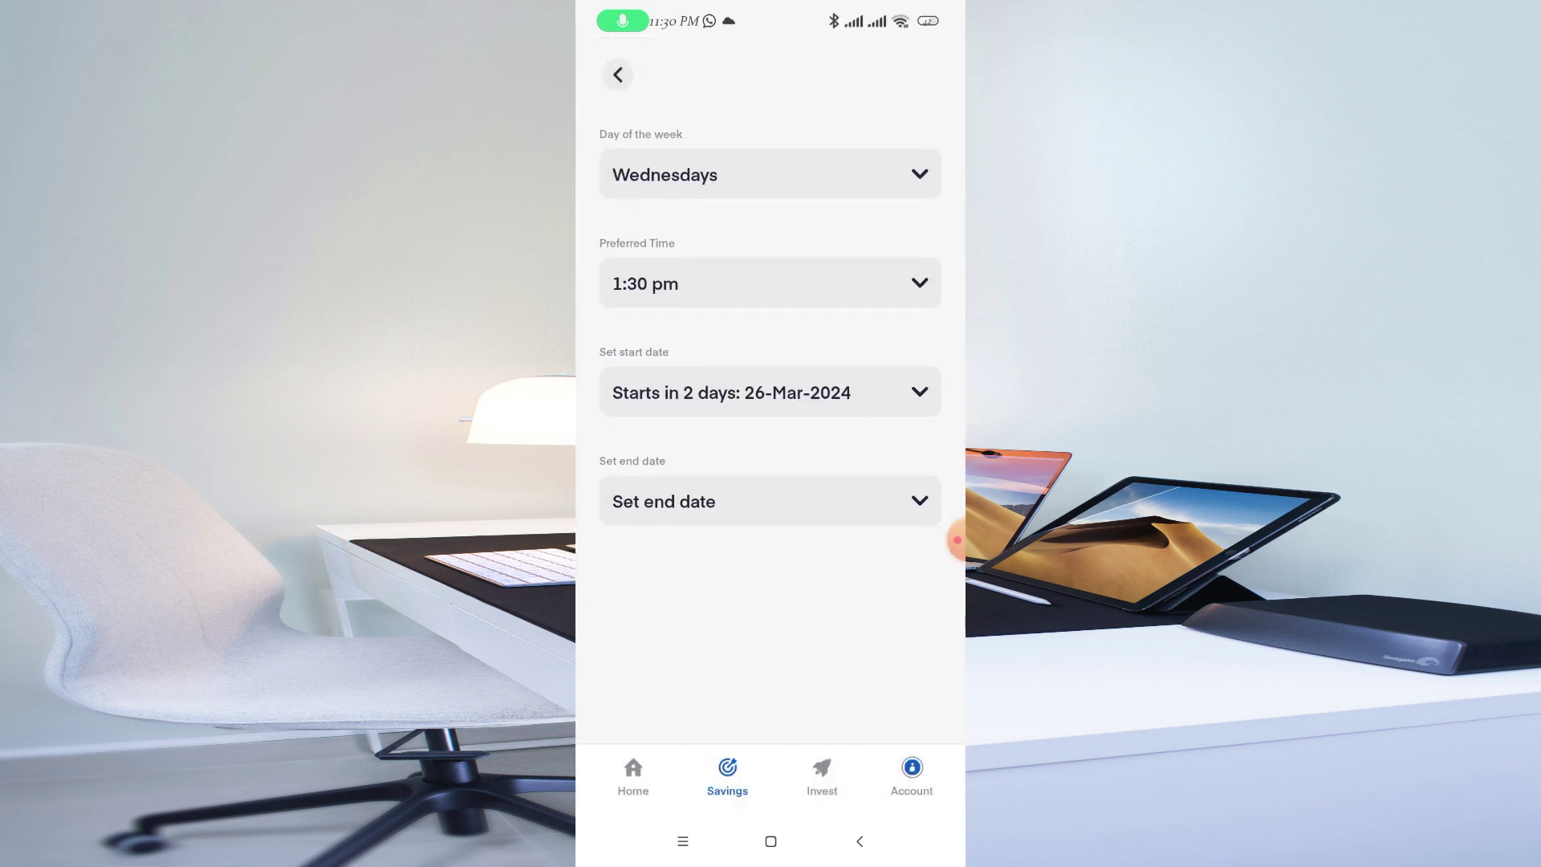
pyautogui.scroll(-4, 771, 401)
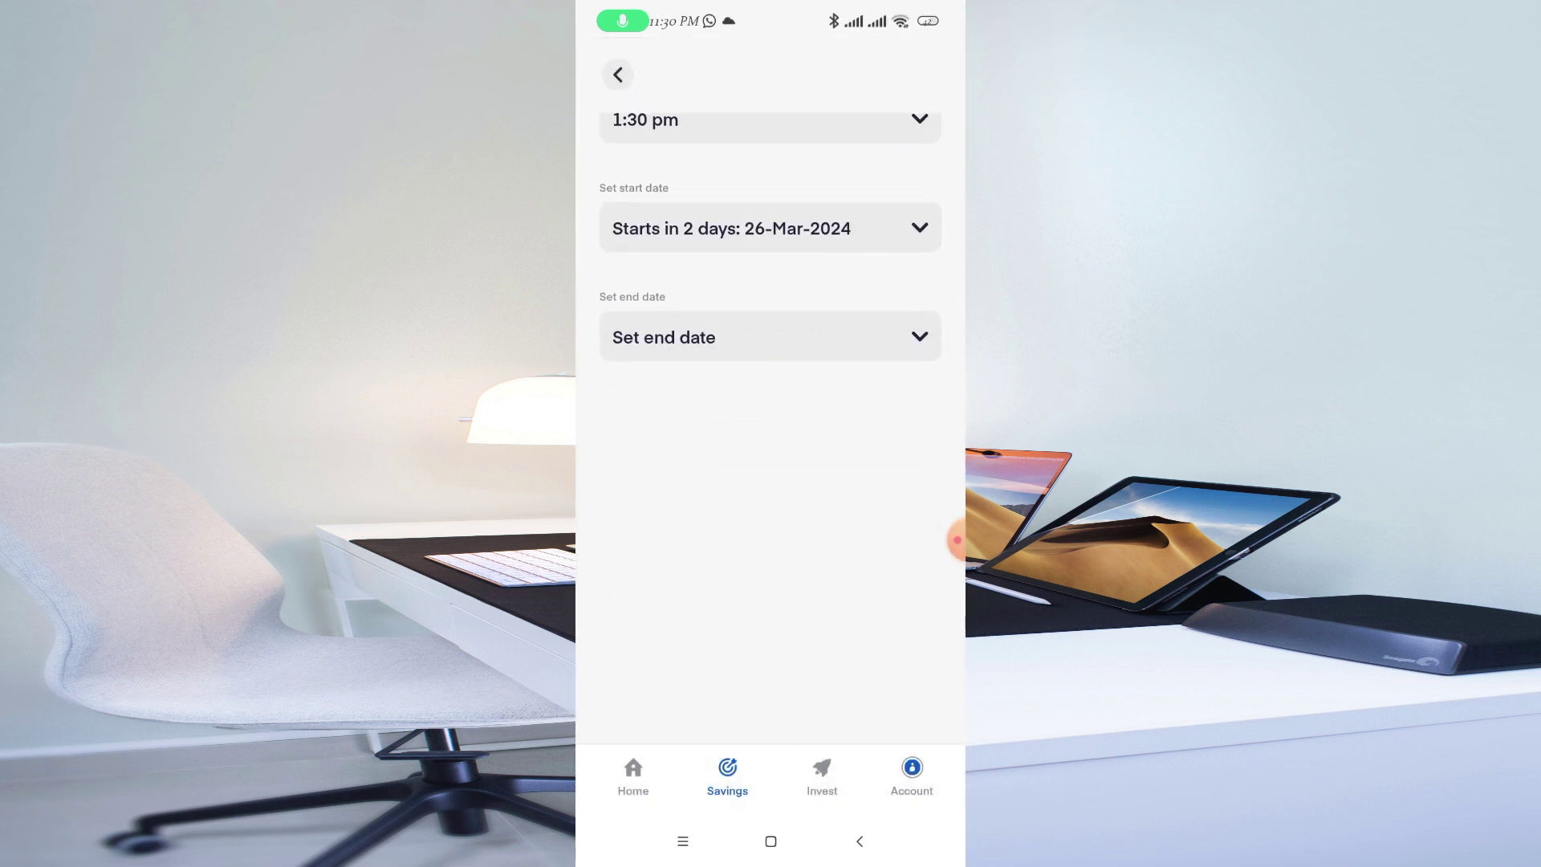
pyautogui.scroll(3, 771, 401)
pyautogui.scroll(2, 771, 401)
pyautogui.scroll(5, 770, 402)
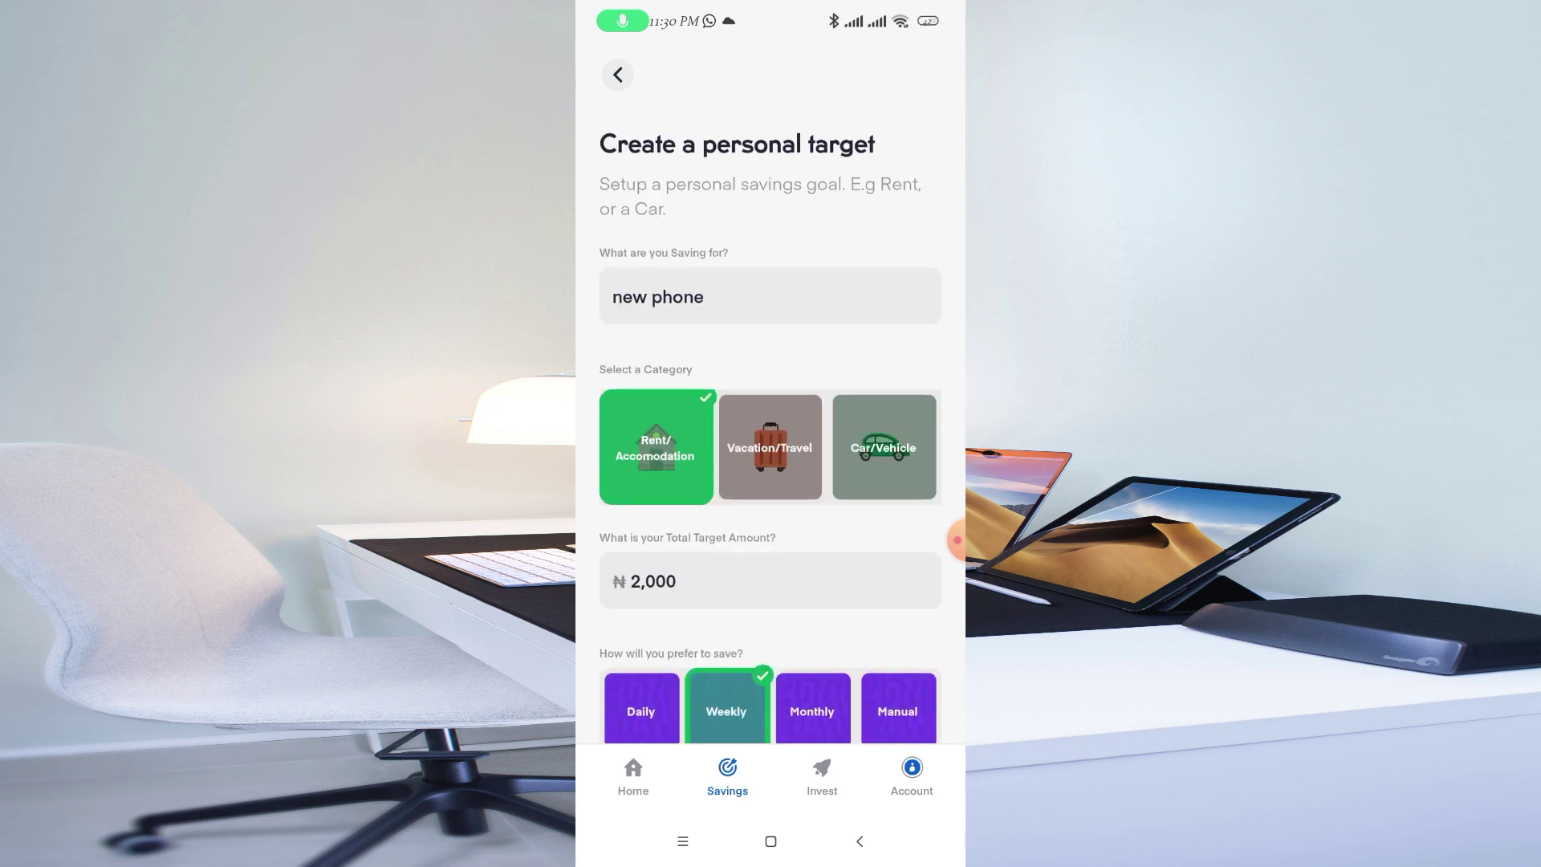
pyautogui.scroll(-1, 770, 400)
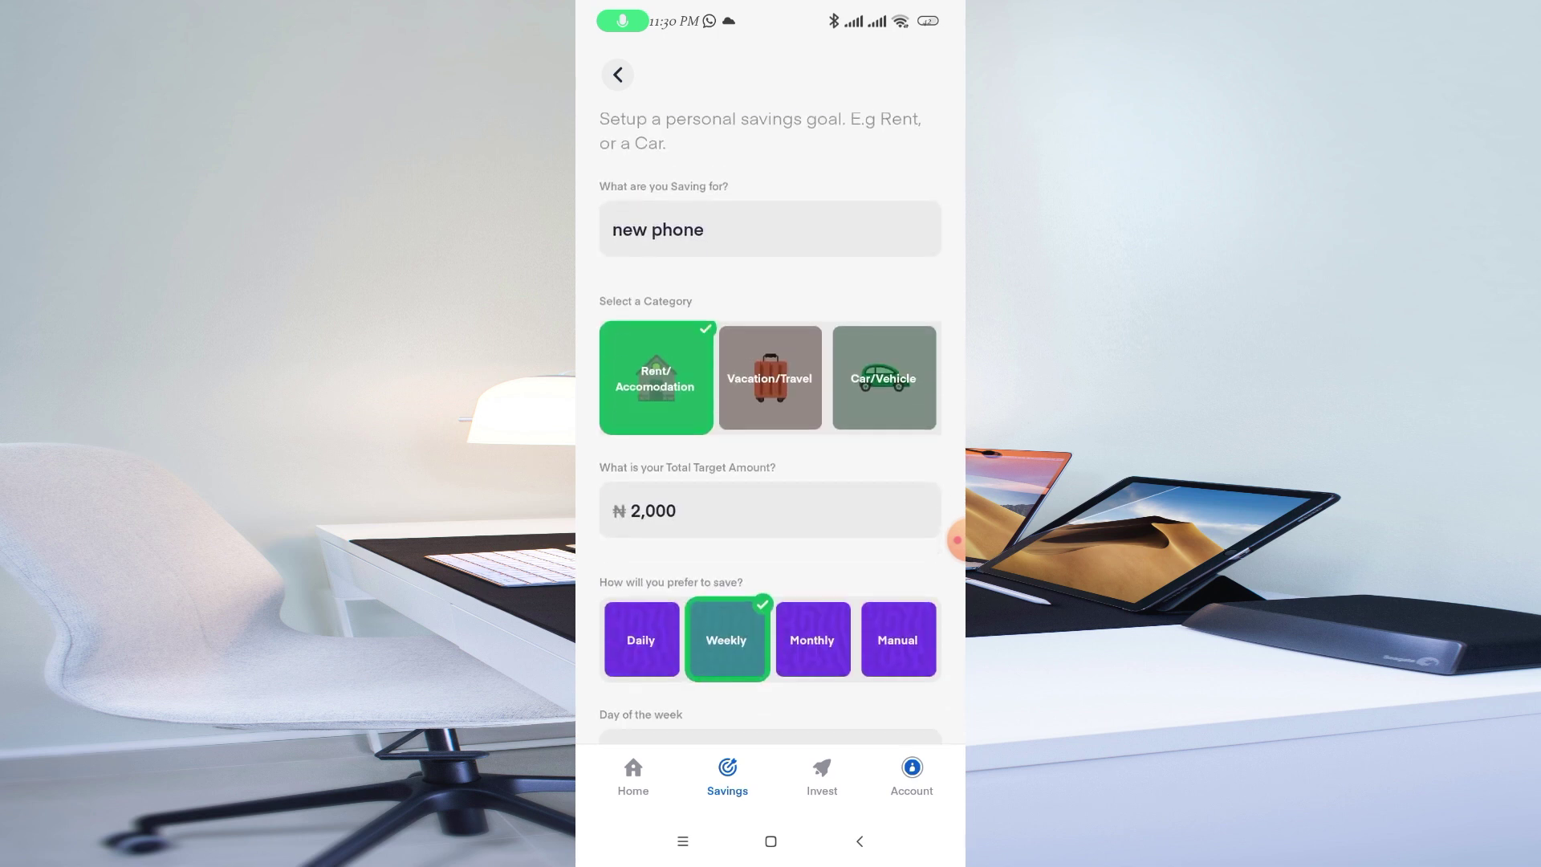
pyautogui.scroll(-3, 771, 401)
pyautogui.scroll(-5, 770, 401)
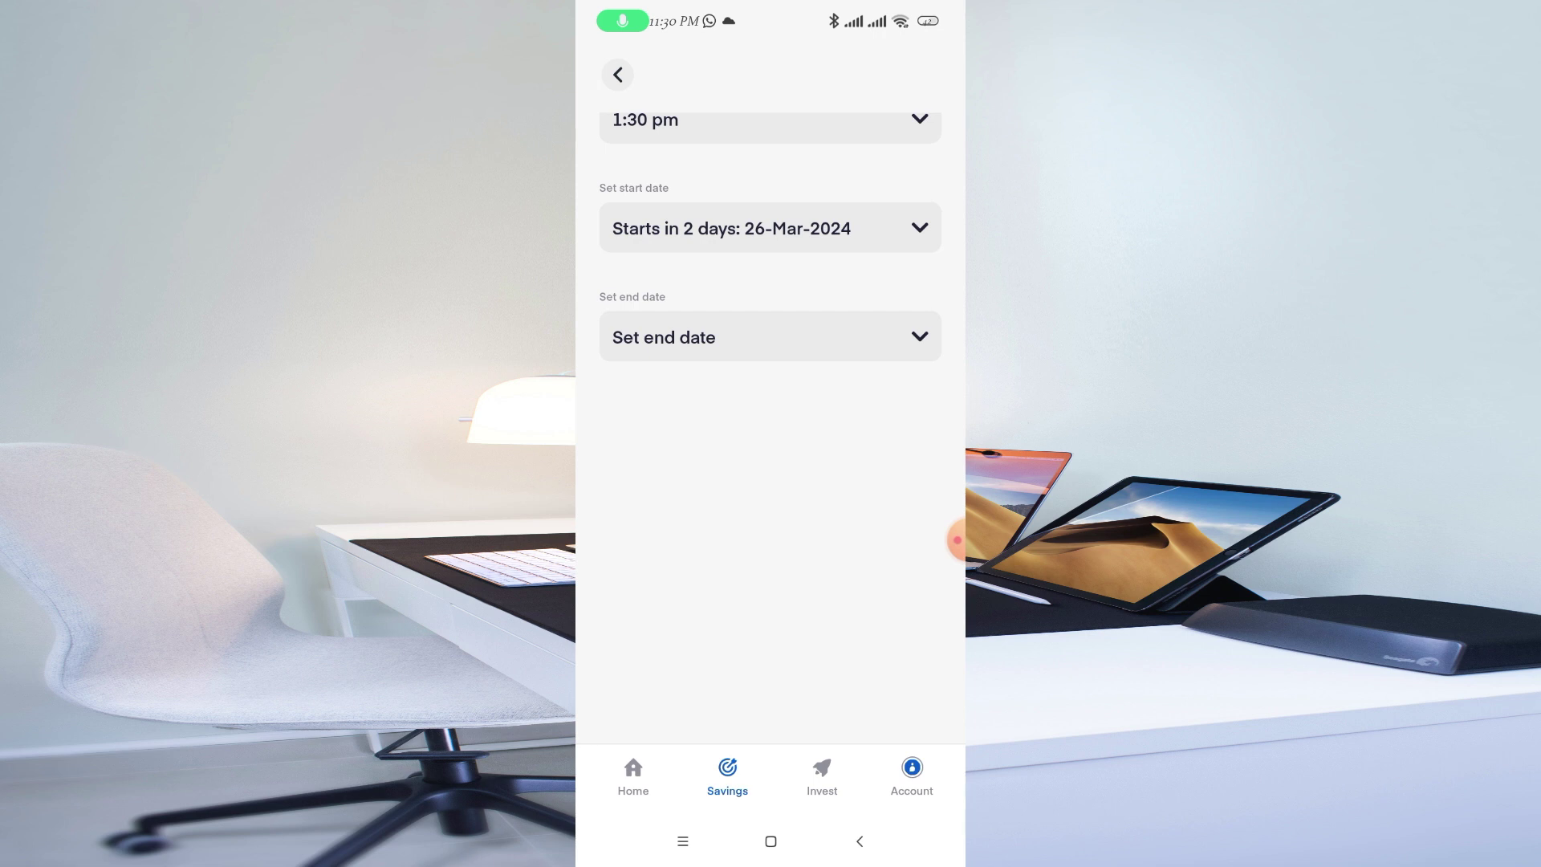
pyautogui.scroll(1, 770, 321)
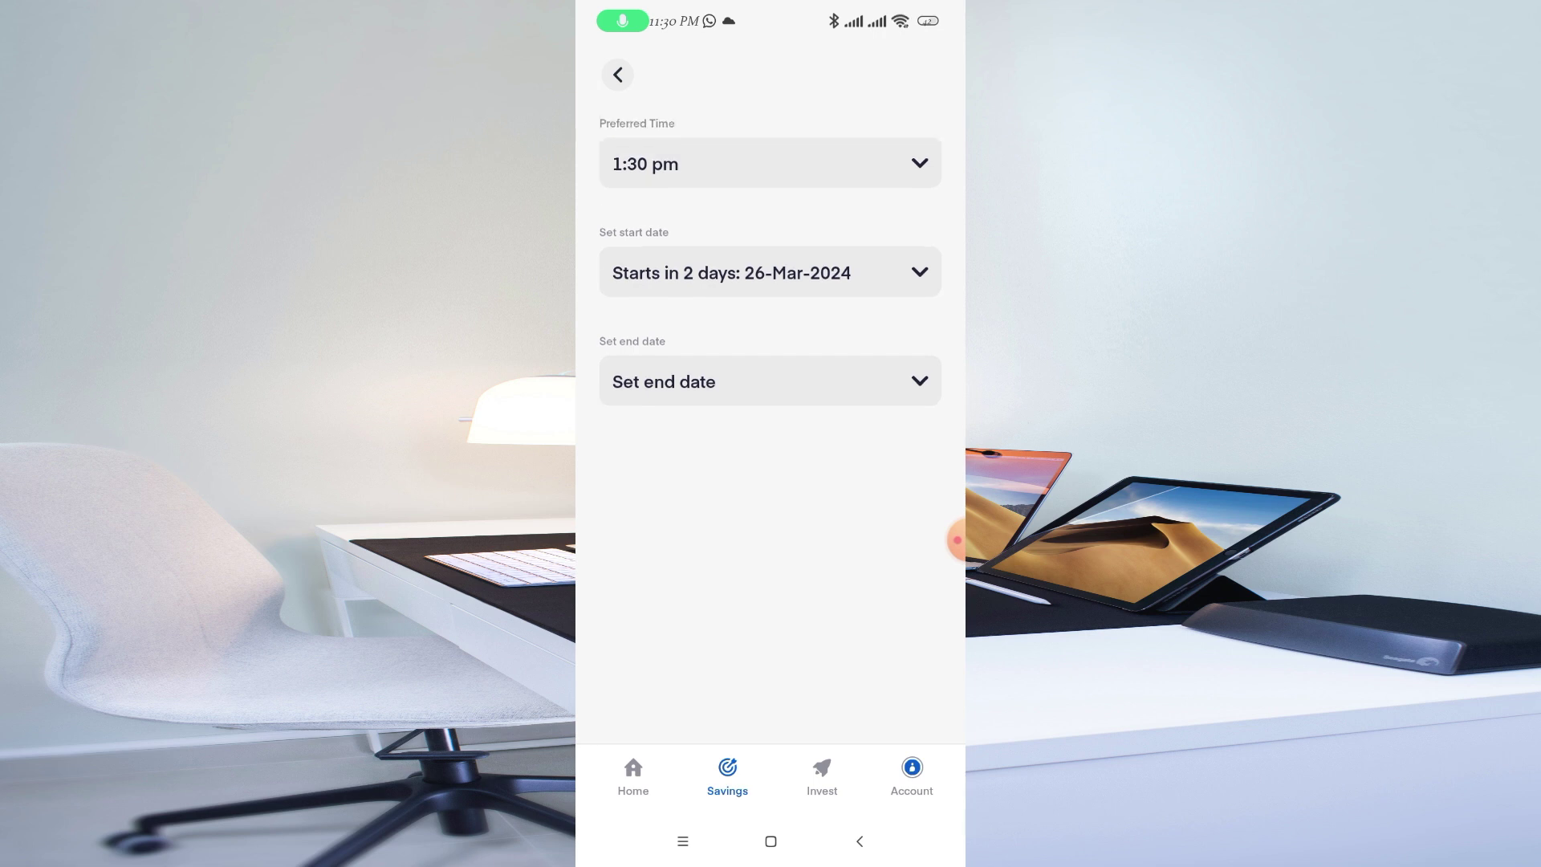
pyautogui.scroll(4, 771, 401)
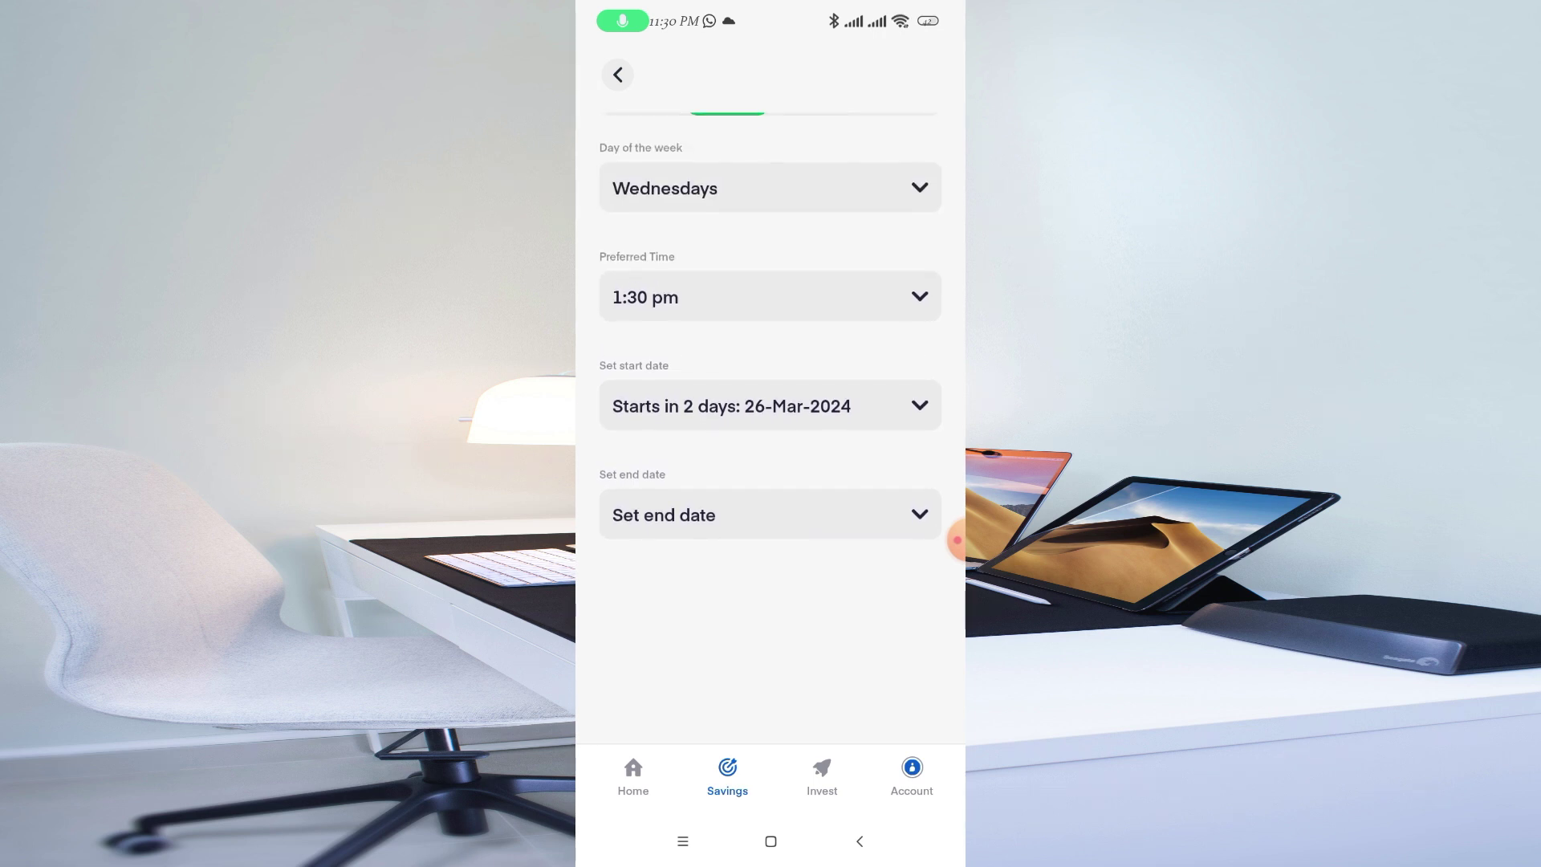
pyautogui.scroll(1, 771, 401)
pyautogui.scroll(3, 771, 400)
pyautogui.scroll(5, 770, 401)
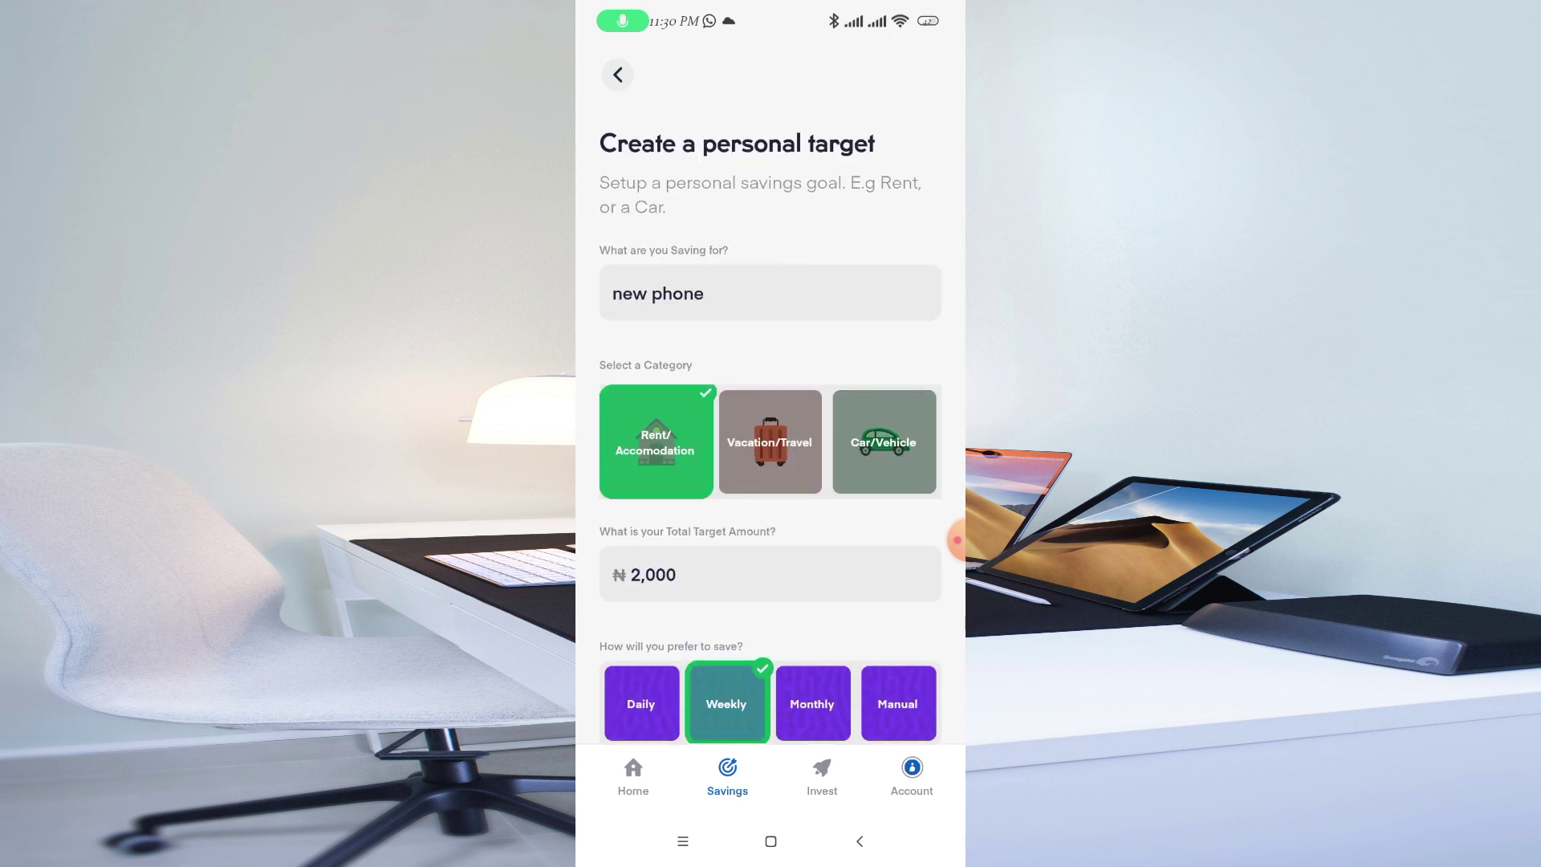
pyautogui.scroll(-5, 770, 482)
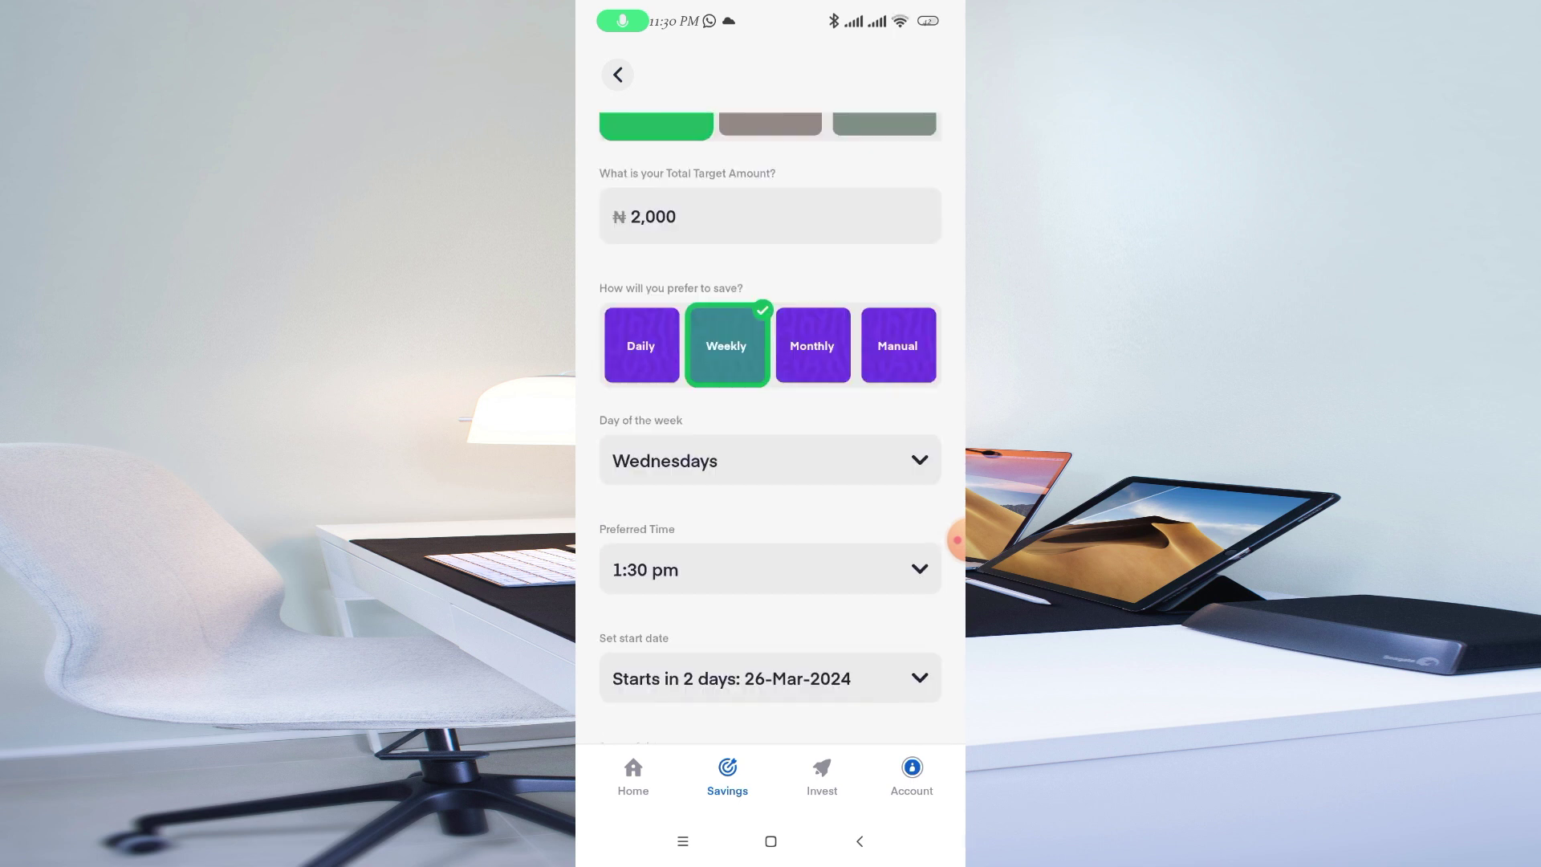
pyautogui.scroll(-4, 771, 481)
pyautogui.scroll(-2, 770, 482)
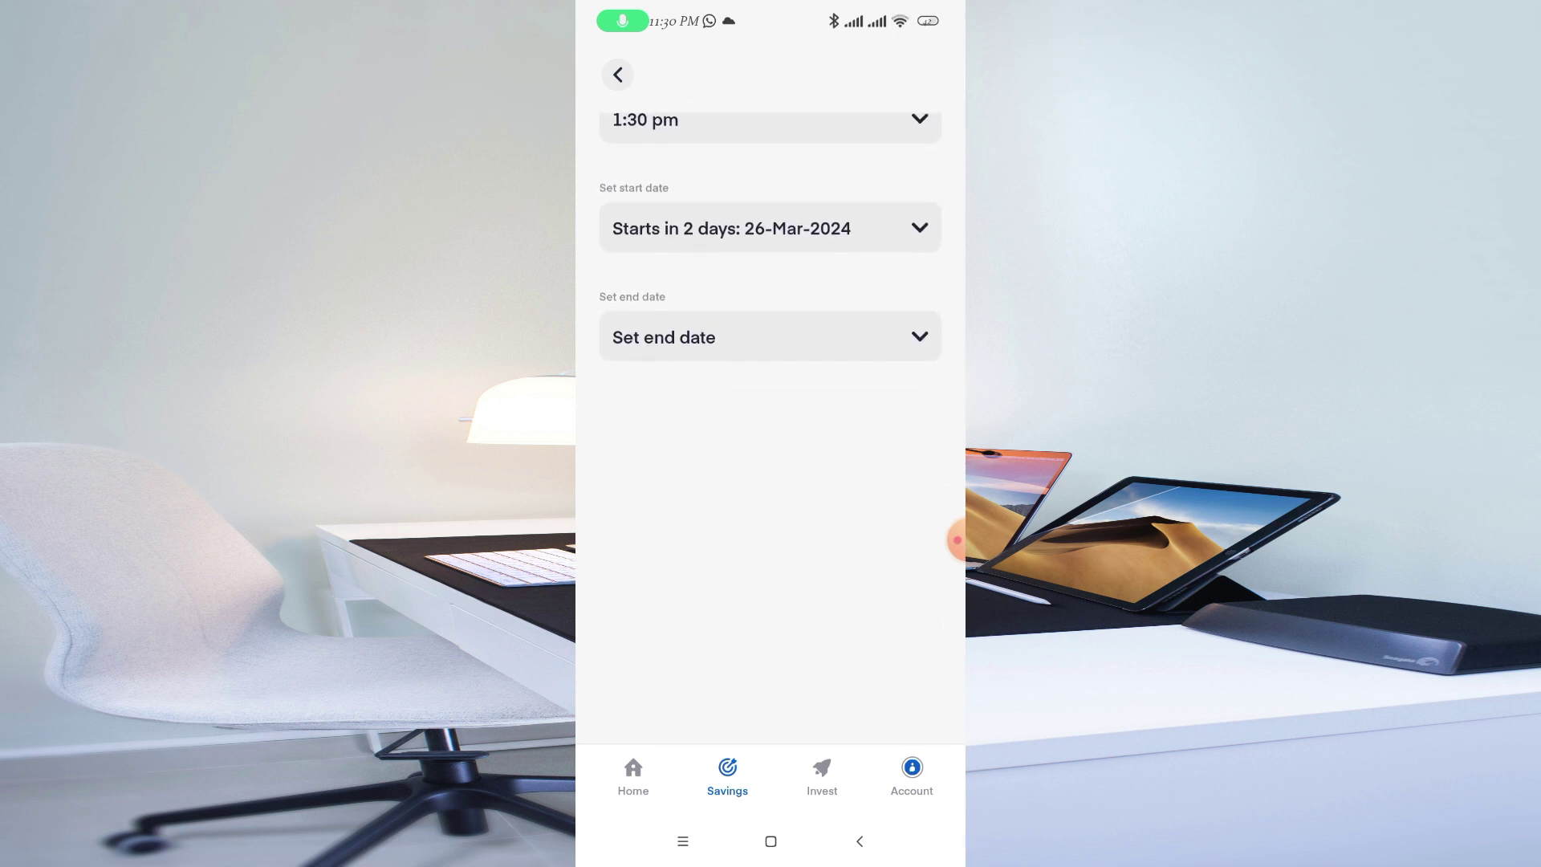
pyautogui.scroll(10, 770, 400)
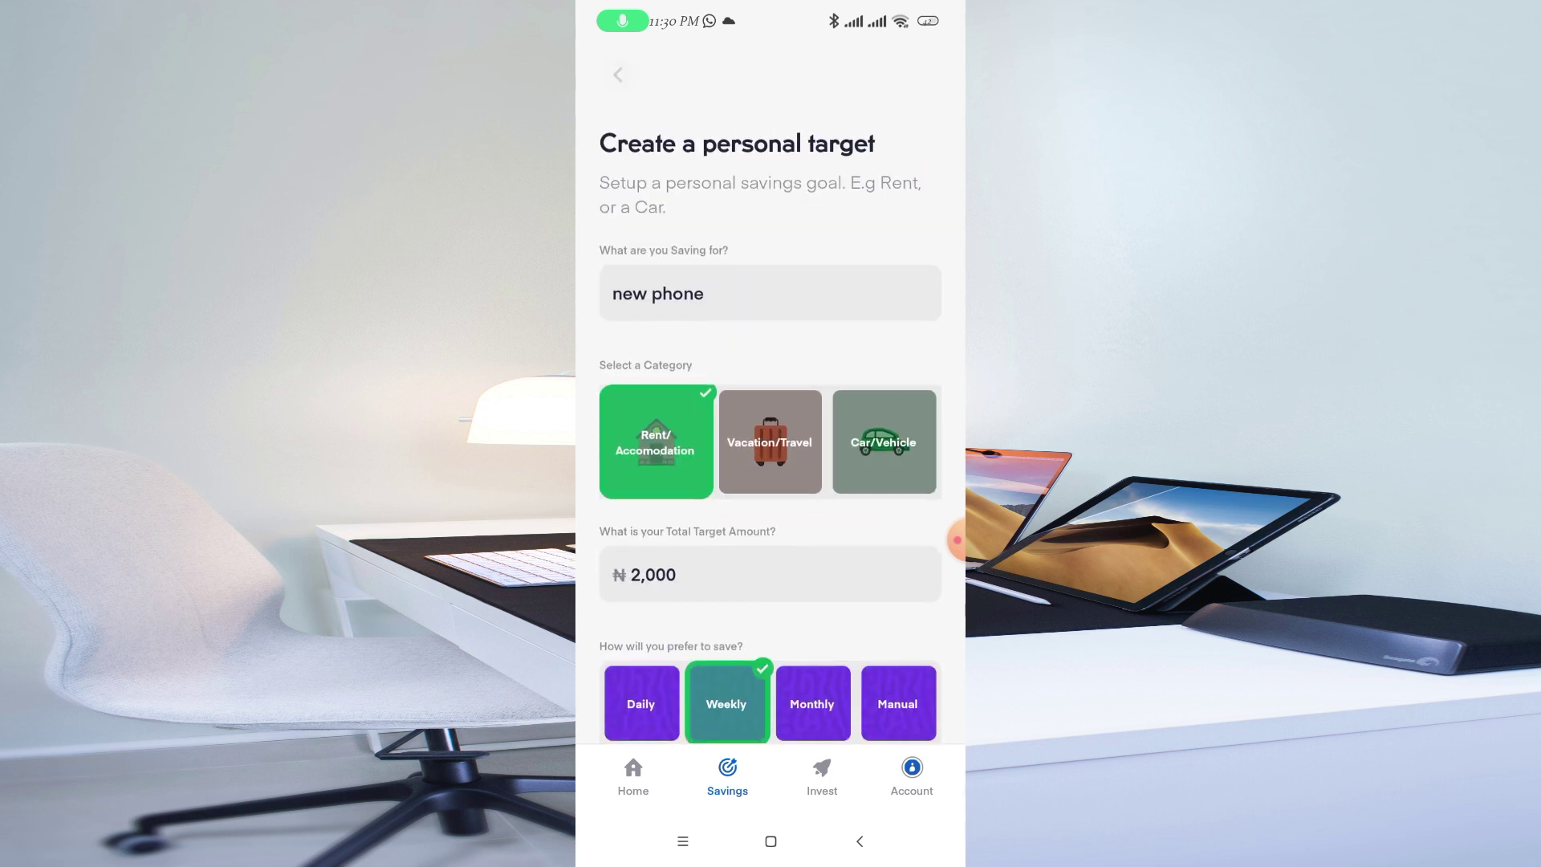
pyautogui.press('Escape')
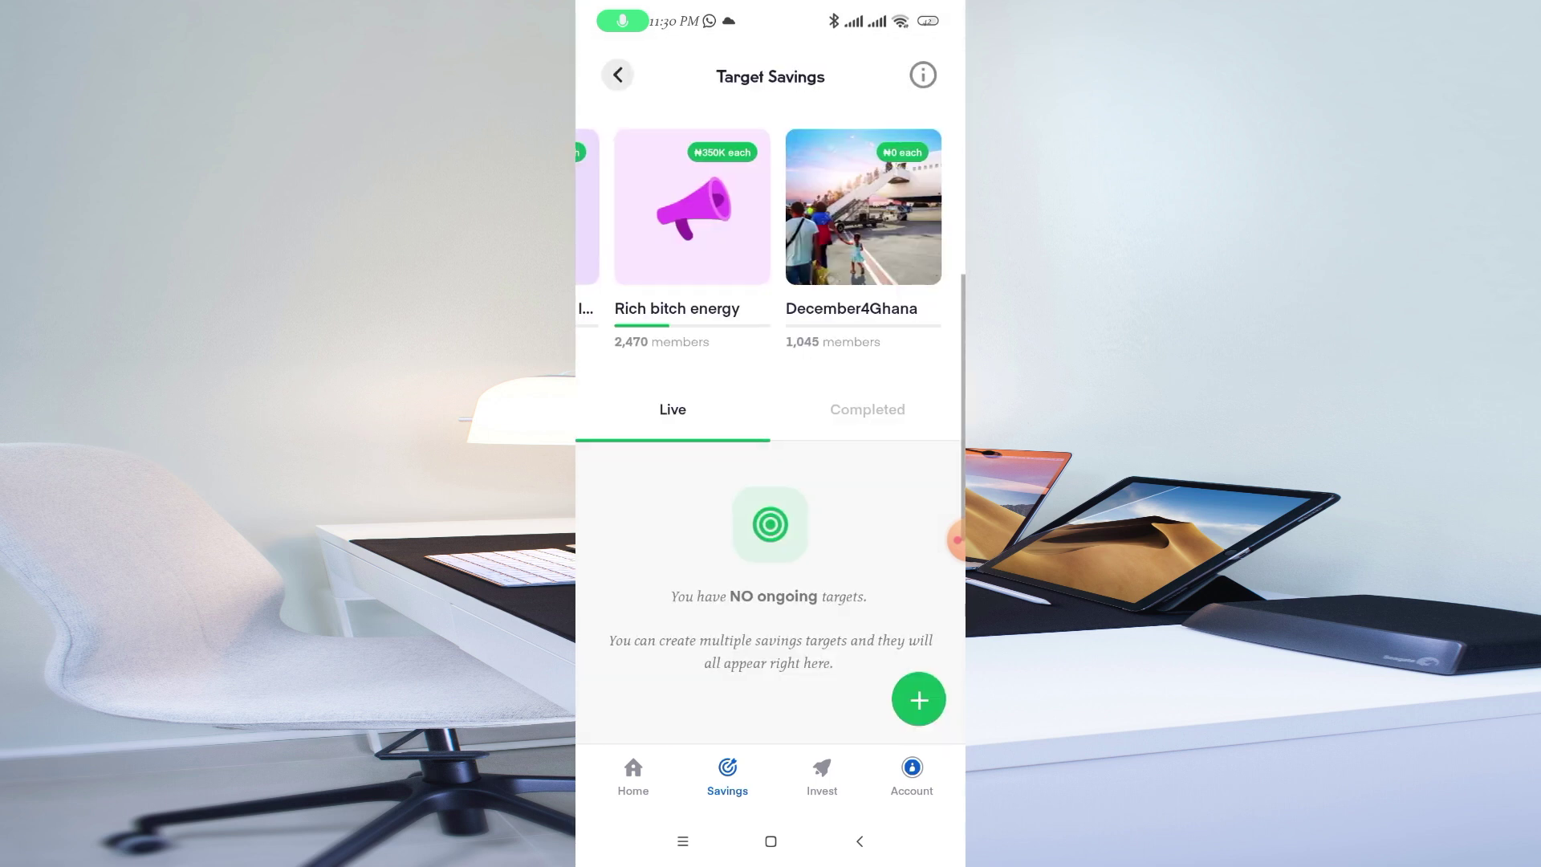
# - Start a personal target 'house' under Rent/Accomodation with a ₦25,000 target
pyautogui.click(918, 698)
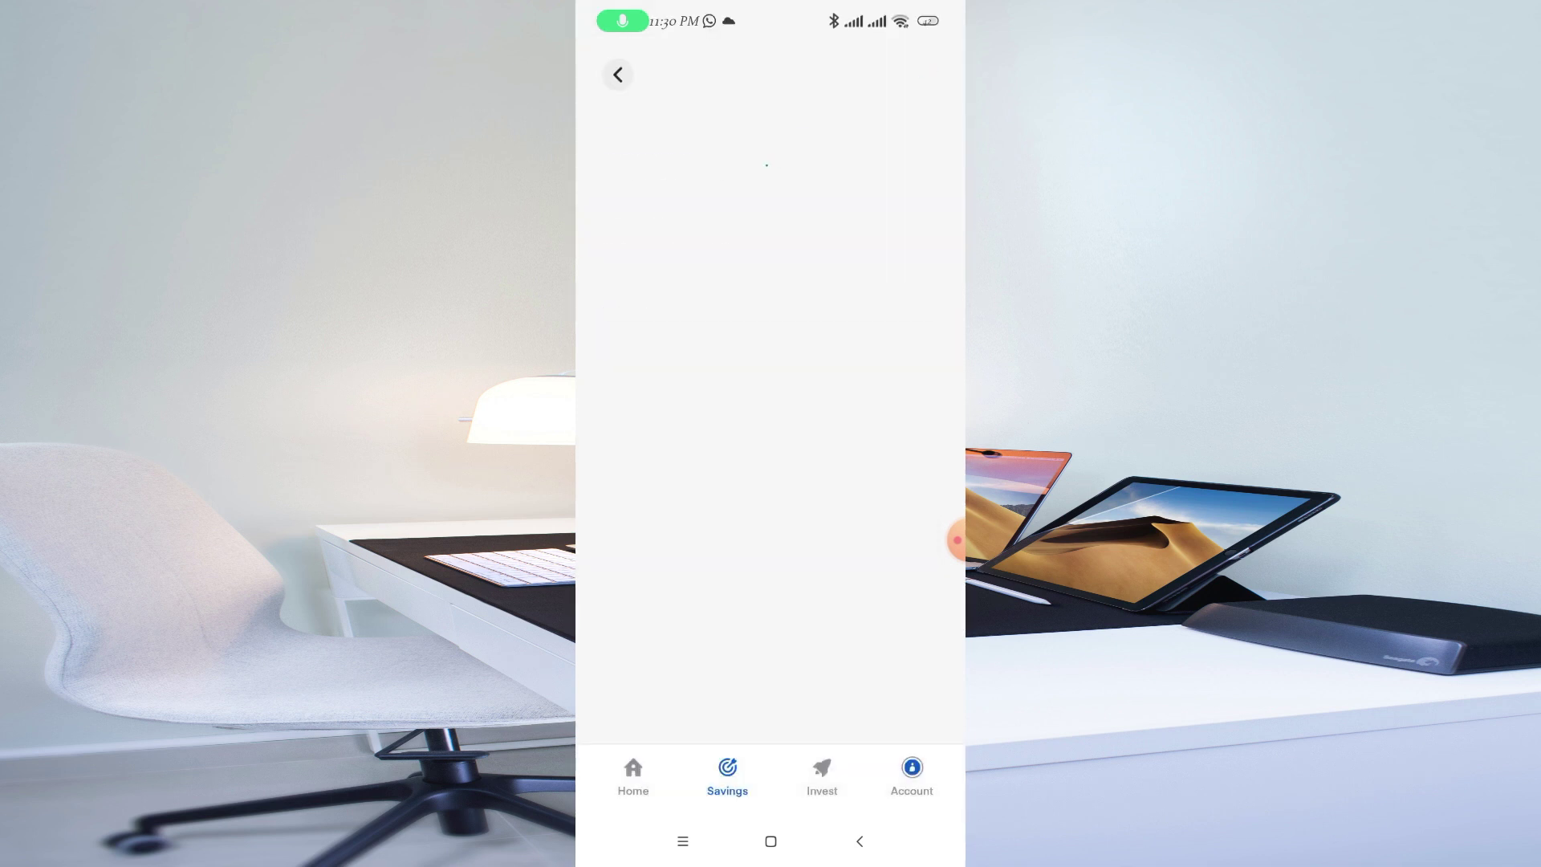
pyautogui.write('ho')
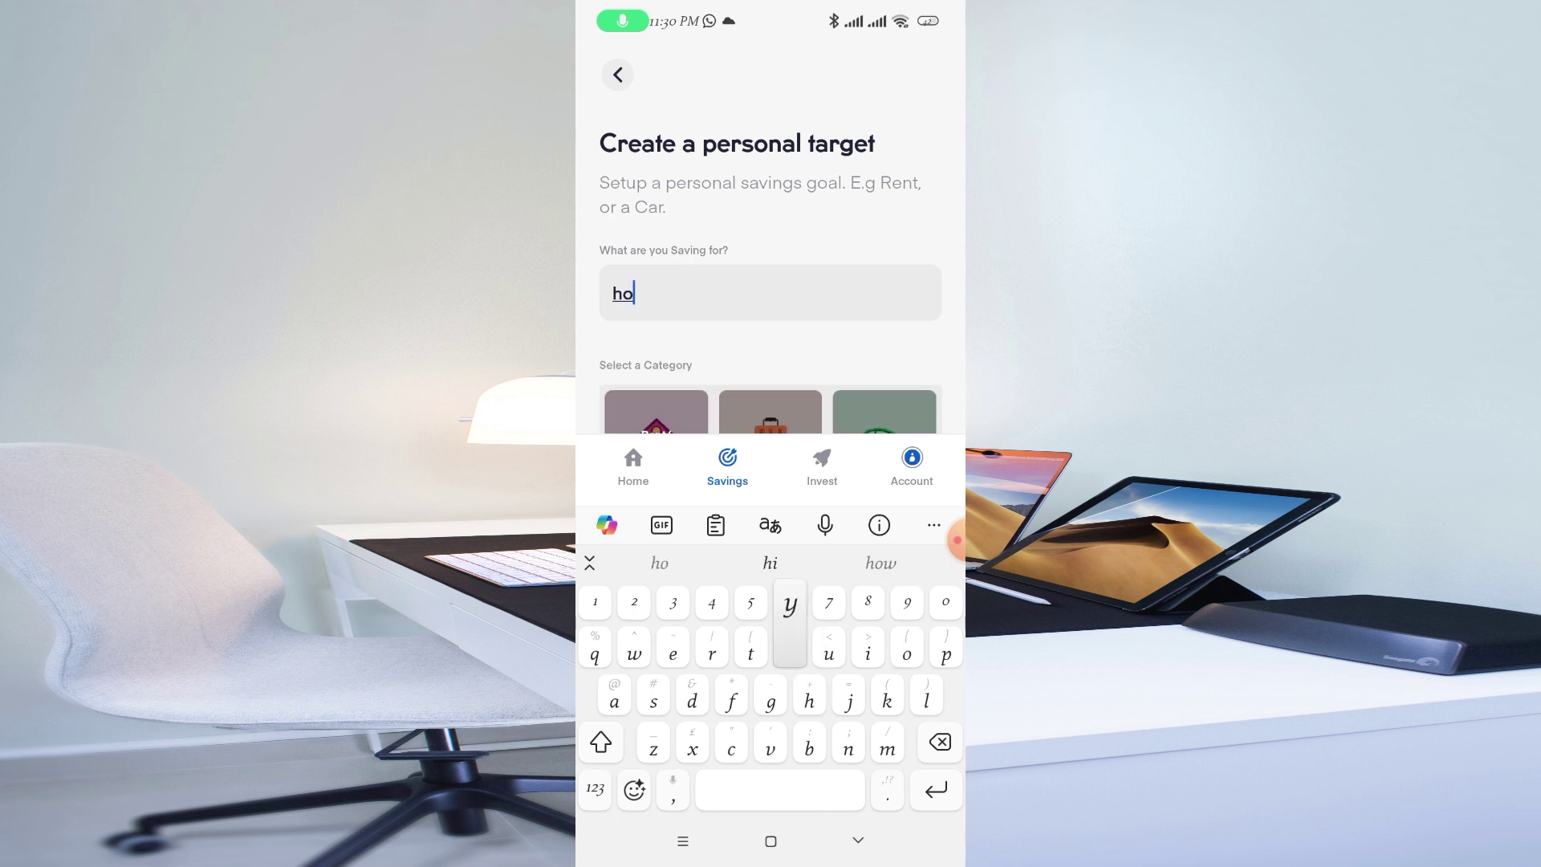
pyautogui.write('use')
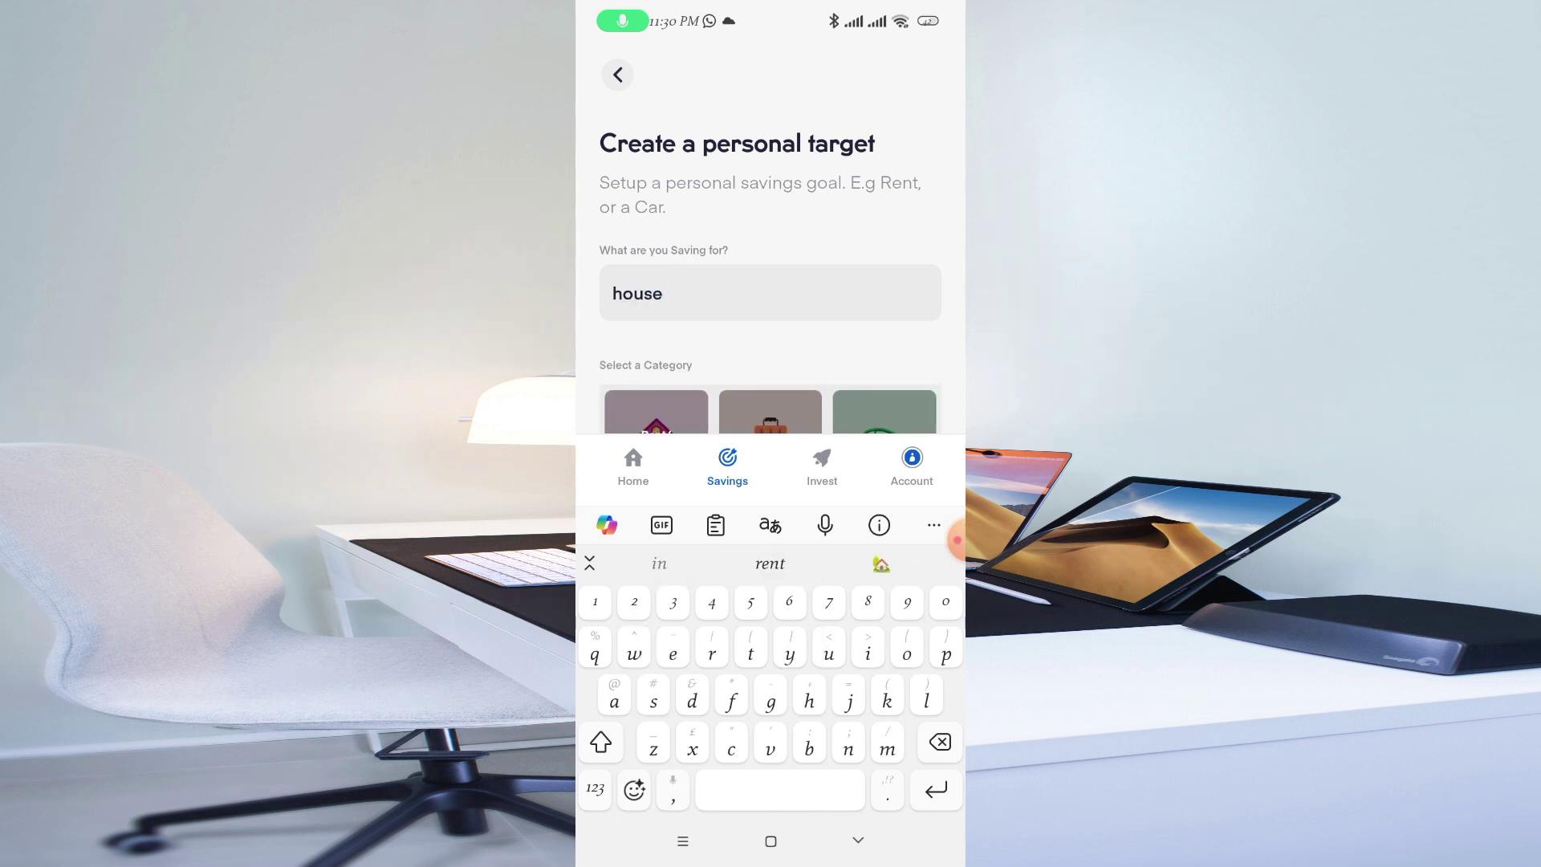
pyautogui.scroll(-3, 771, 273)
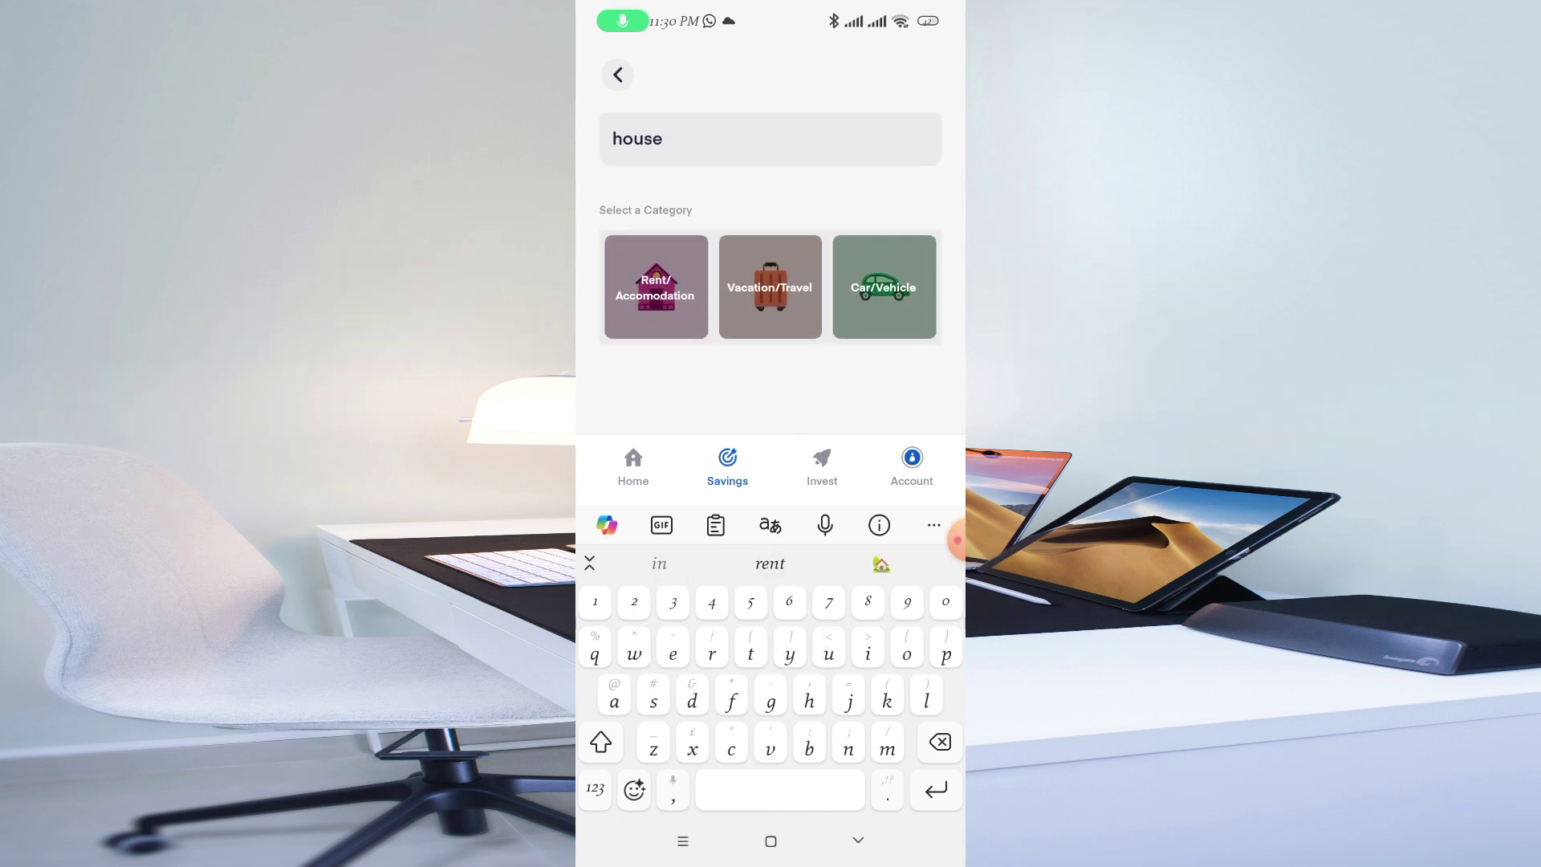
pyautogui.click(656, 315)
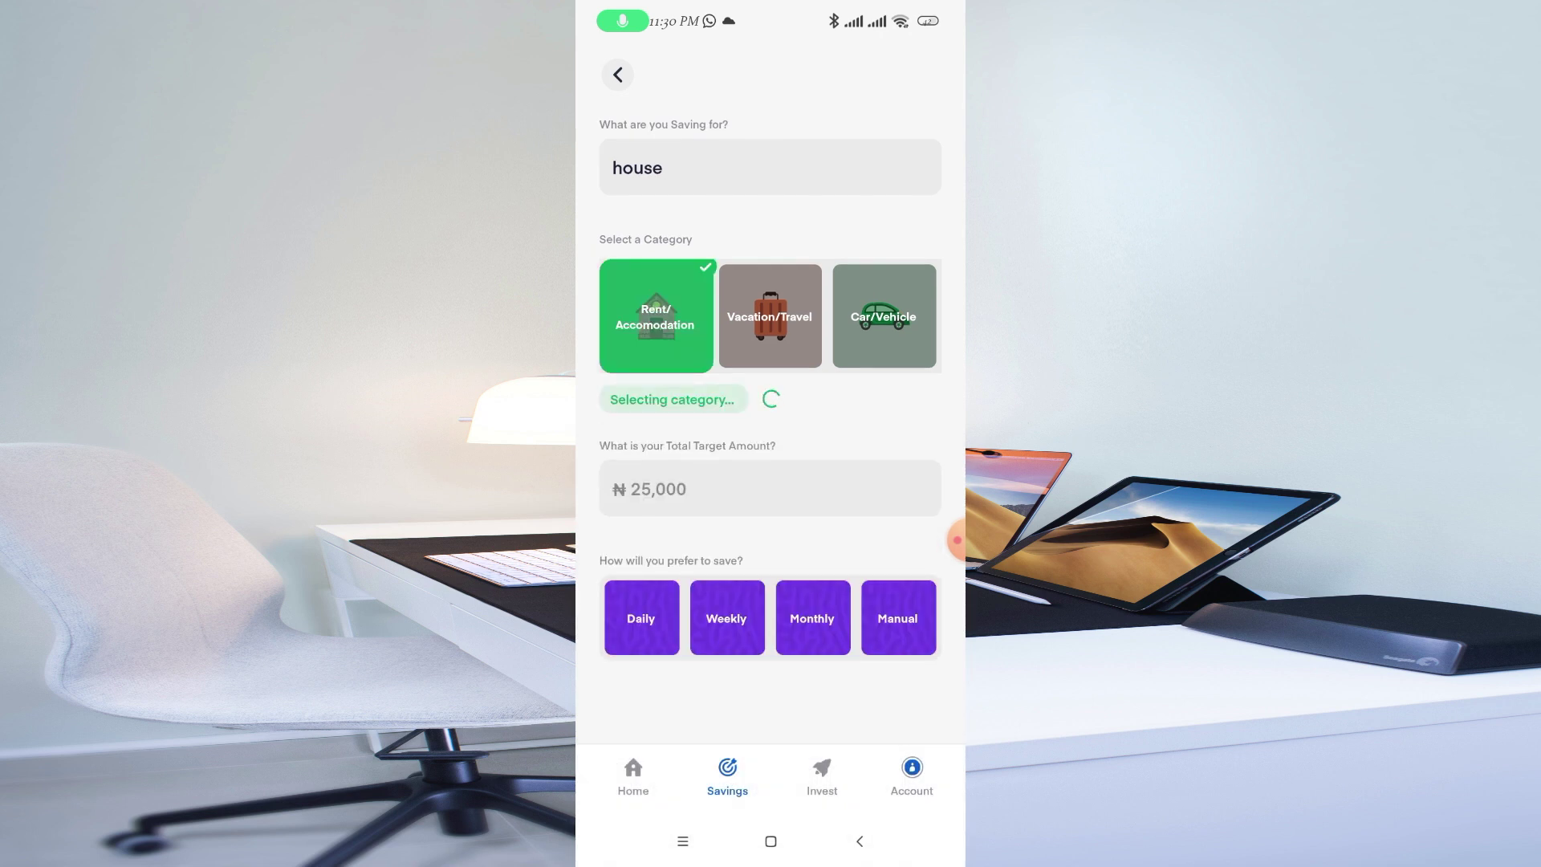
pyautogui.click(770, 450)
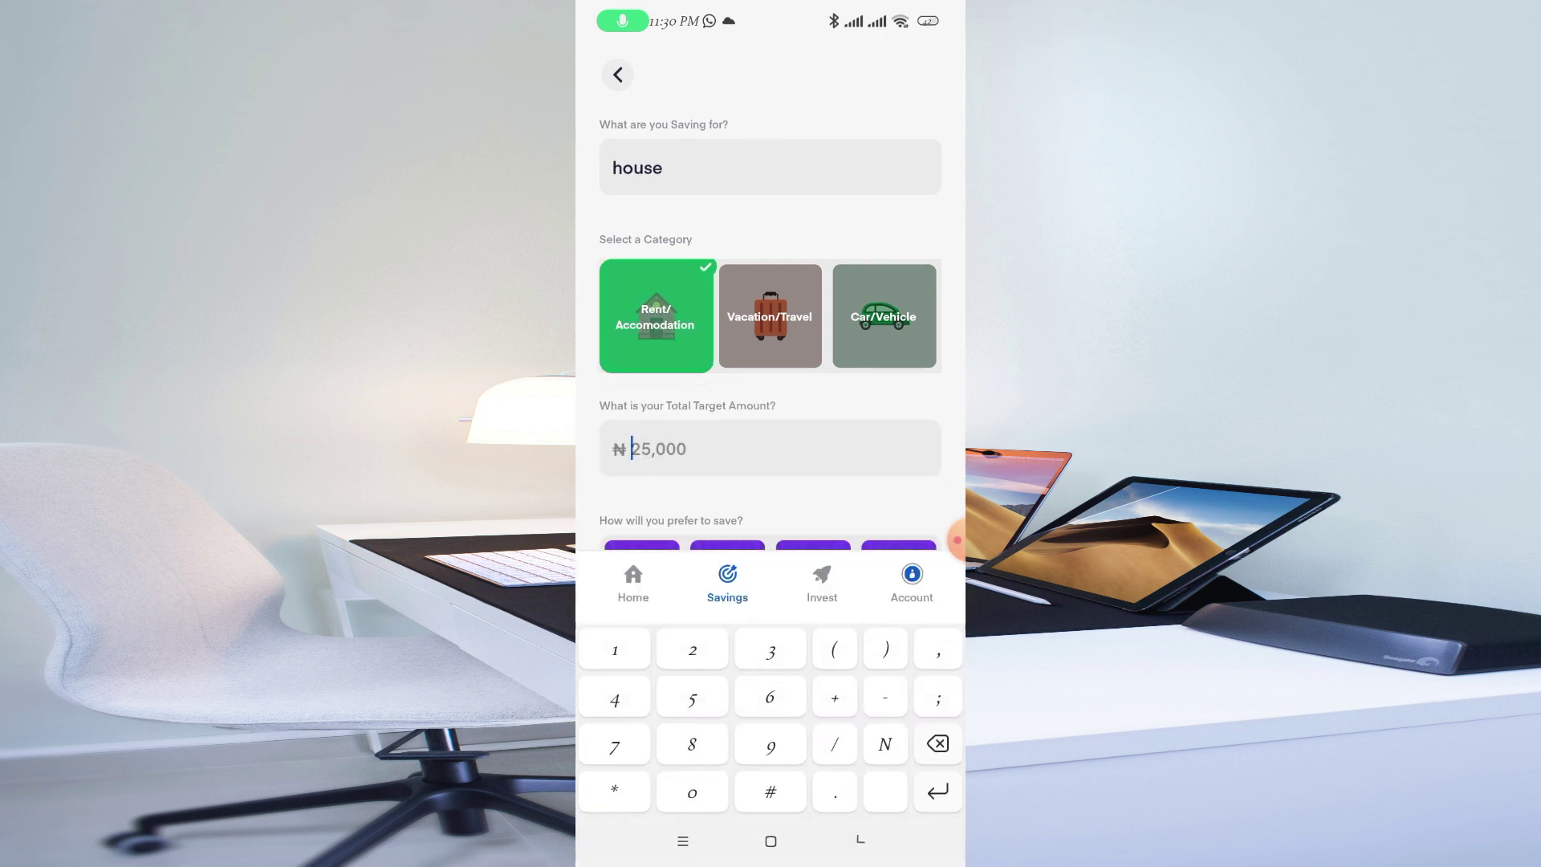
pyautogui.write('25,00')
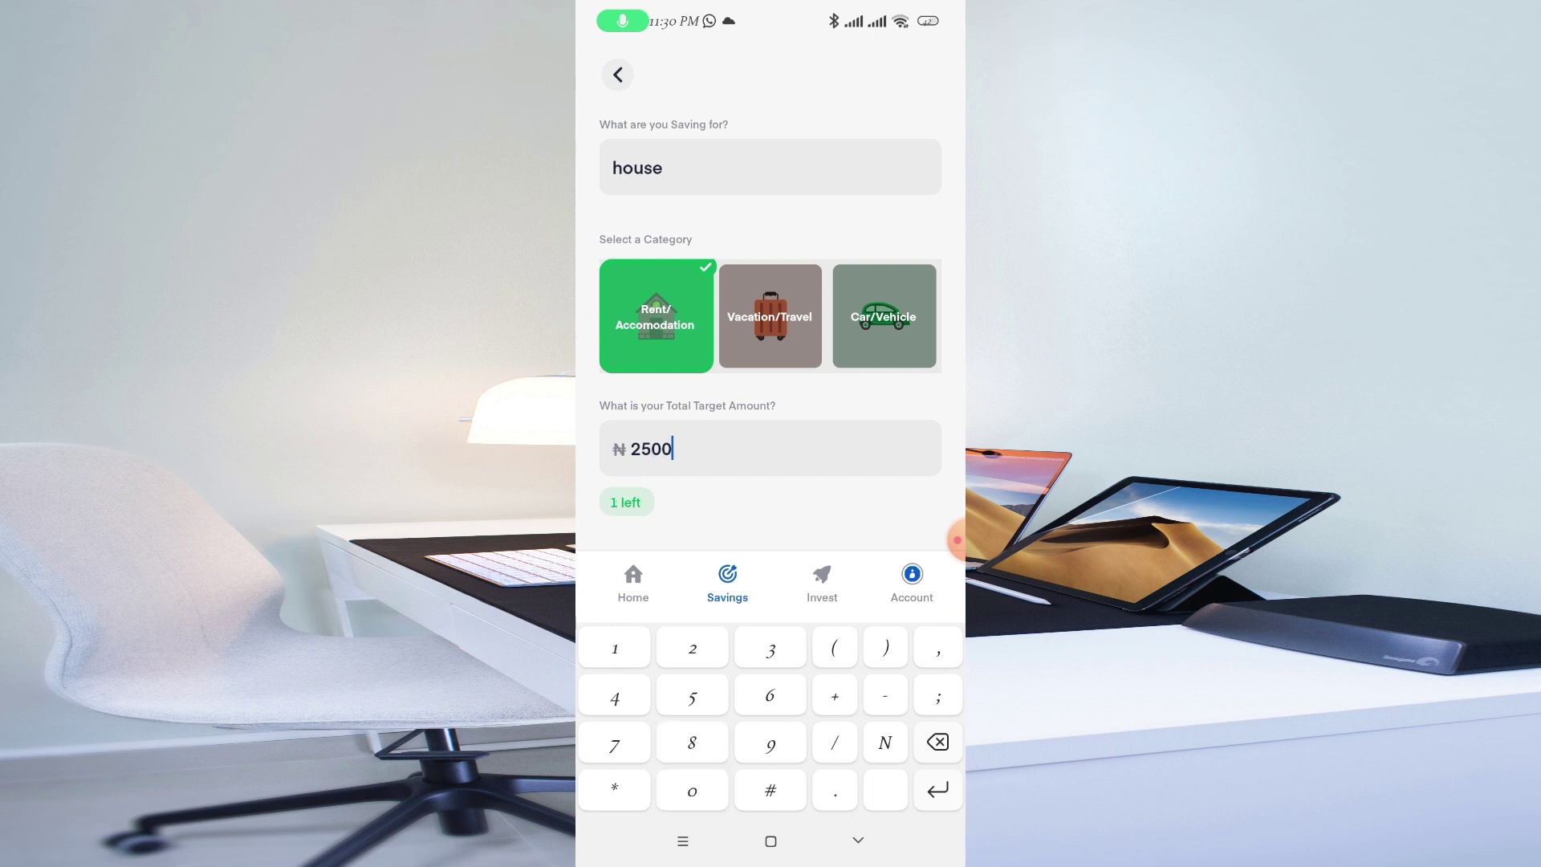
pyautogui.write('0')
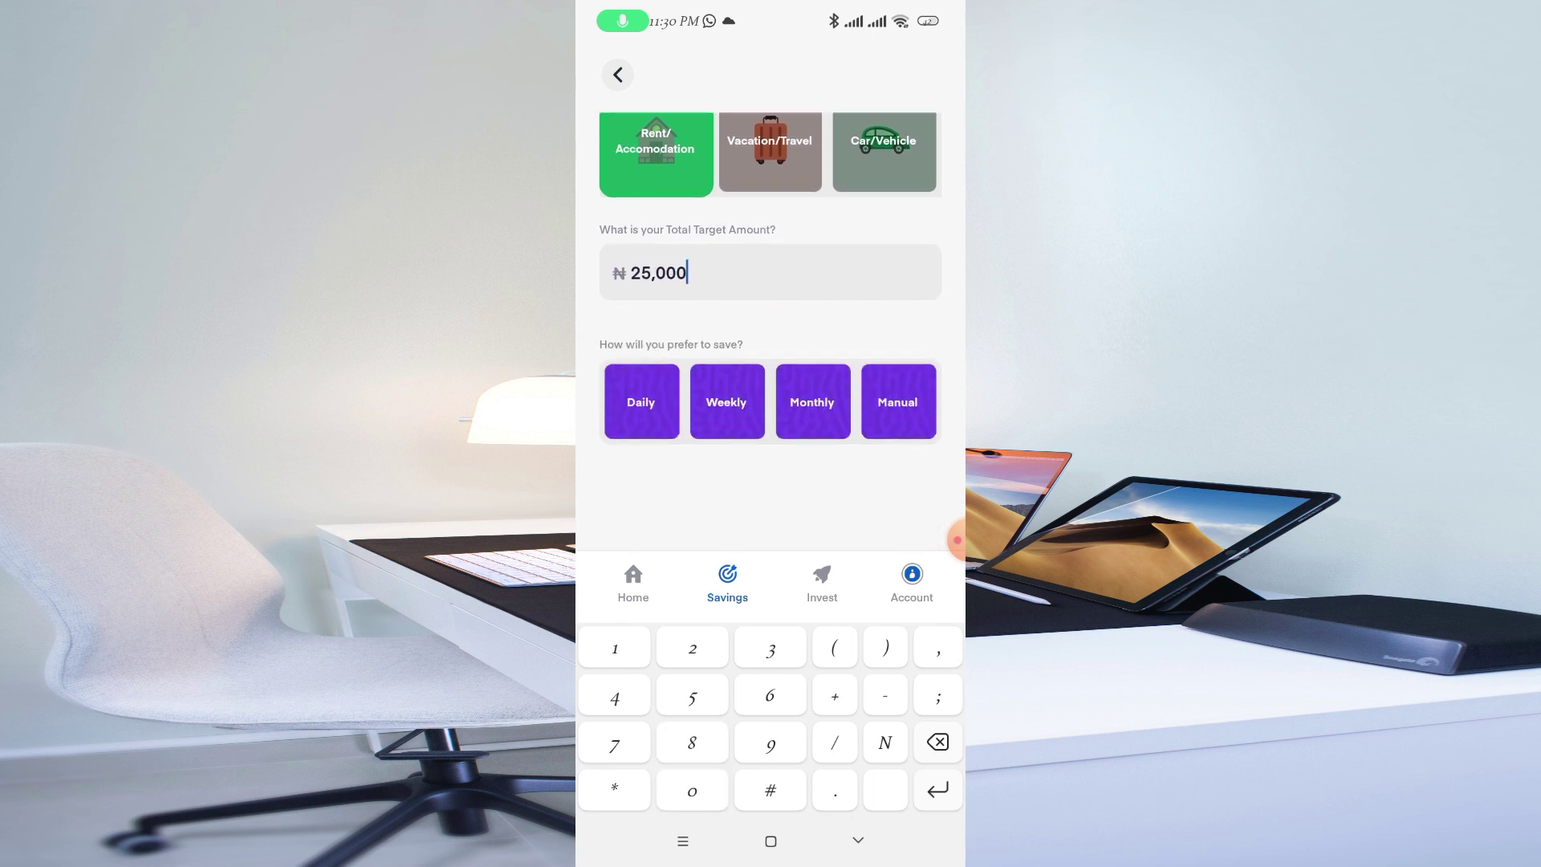
# - Save monthly with a 2:30 pm preferred time
pyautogui.click(812, 400)
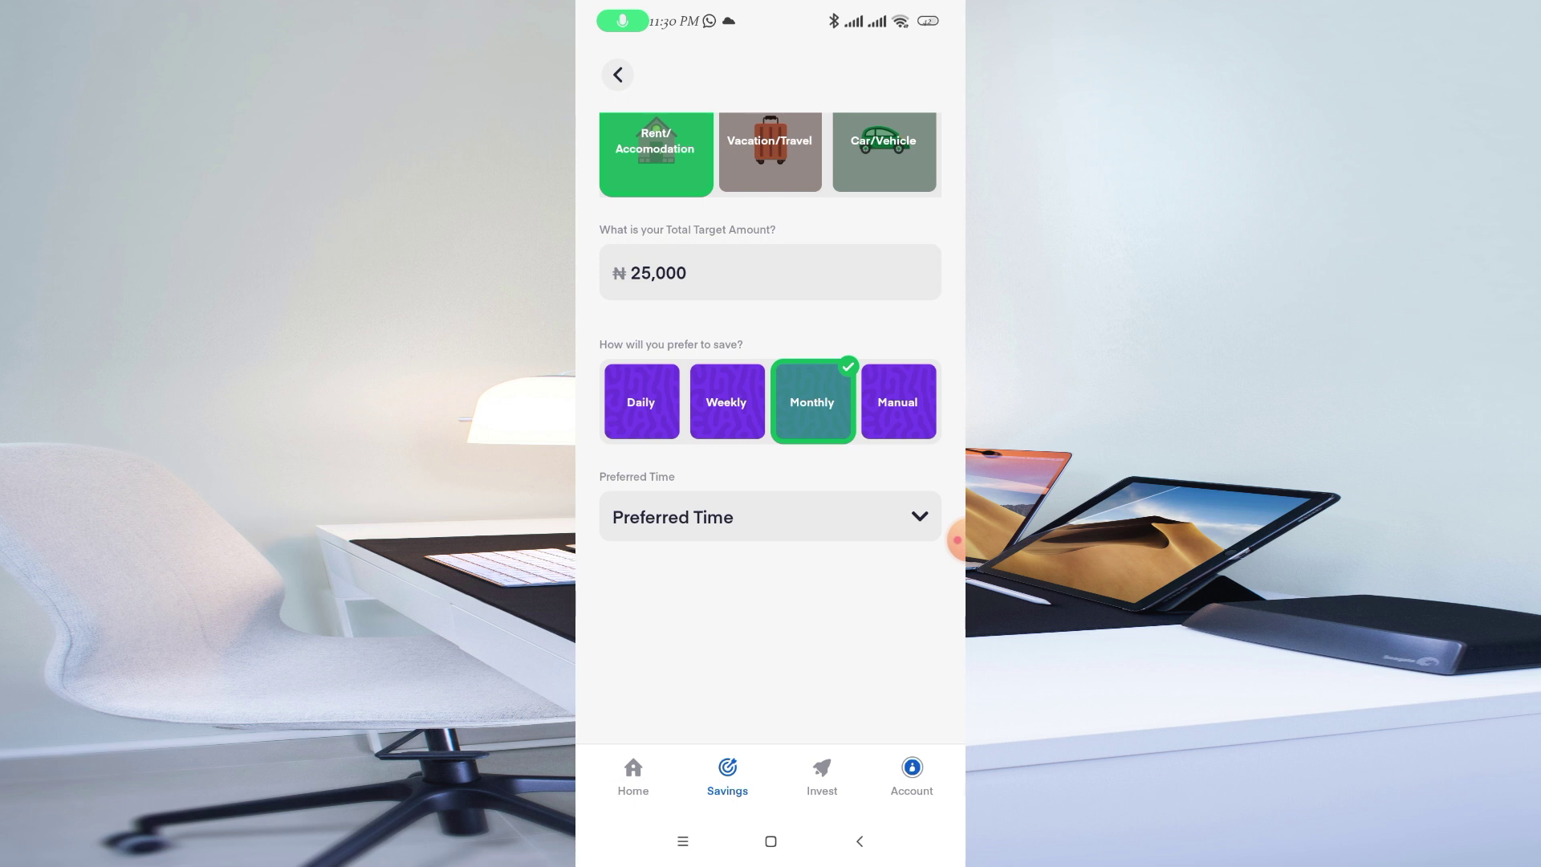
pyautogui.click(770, 621)
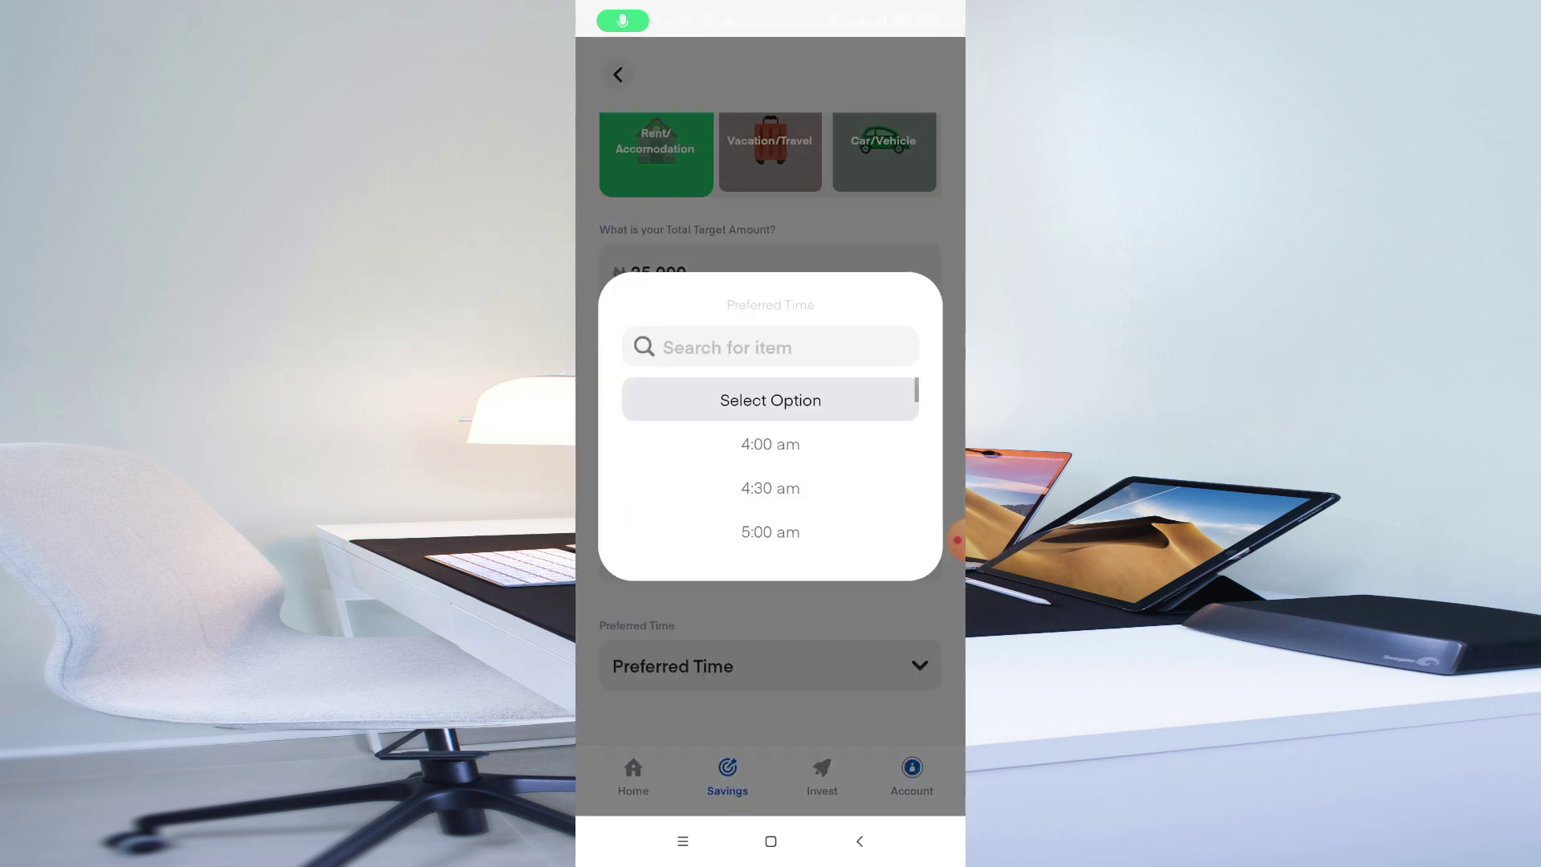
pyautogui.scroll(-2, 770, 474)
pyautogui.scroll(-10, 771, 473)
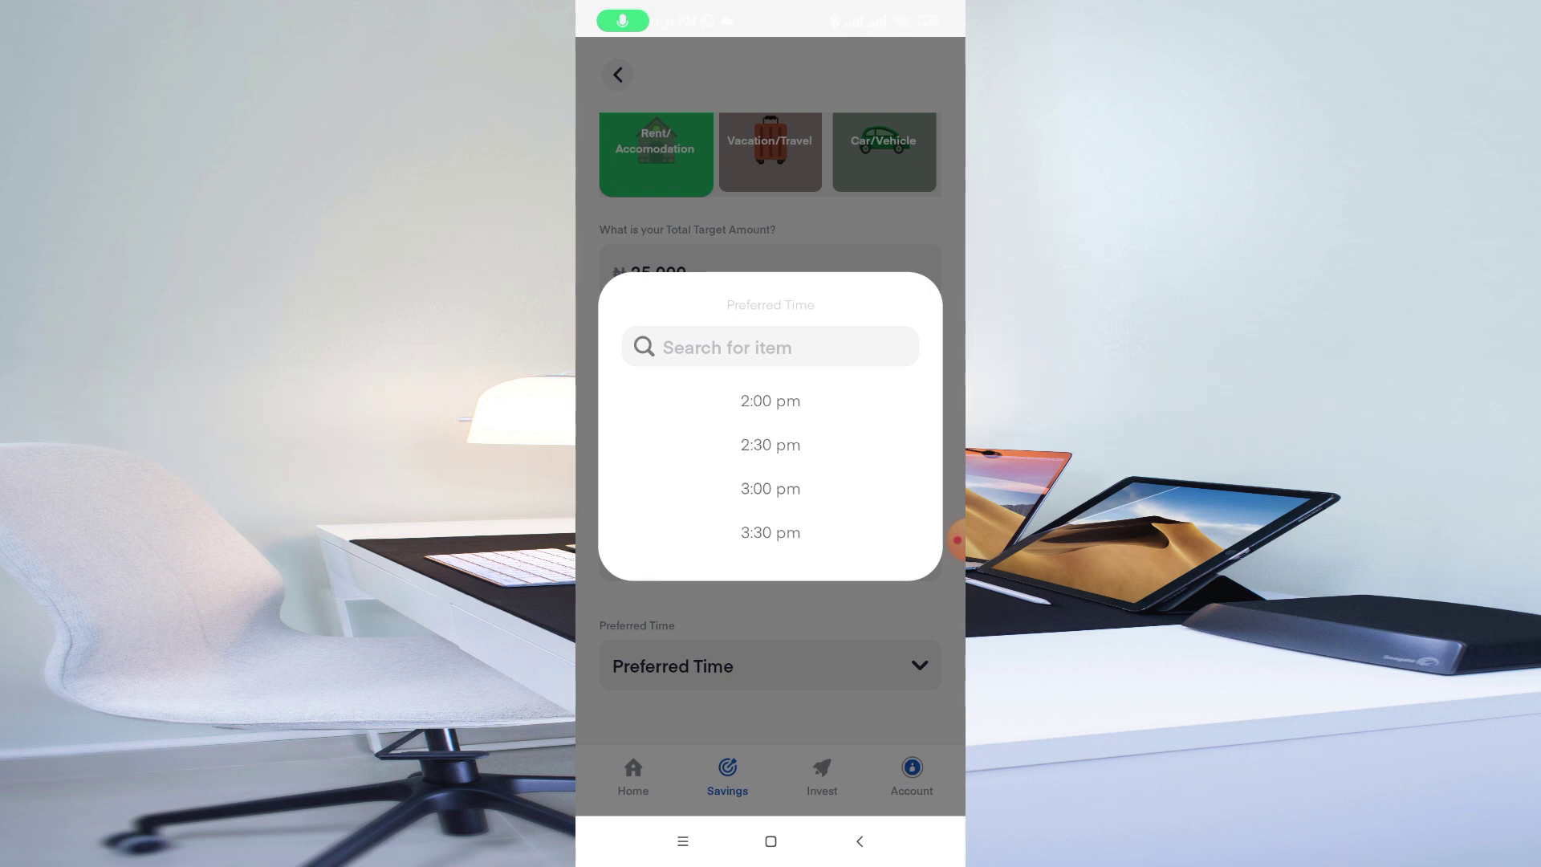
pyautogui.click(771, 445)
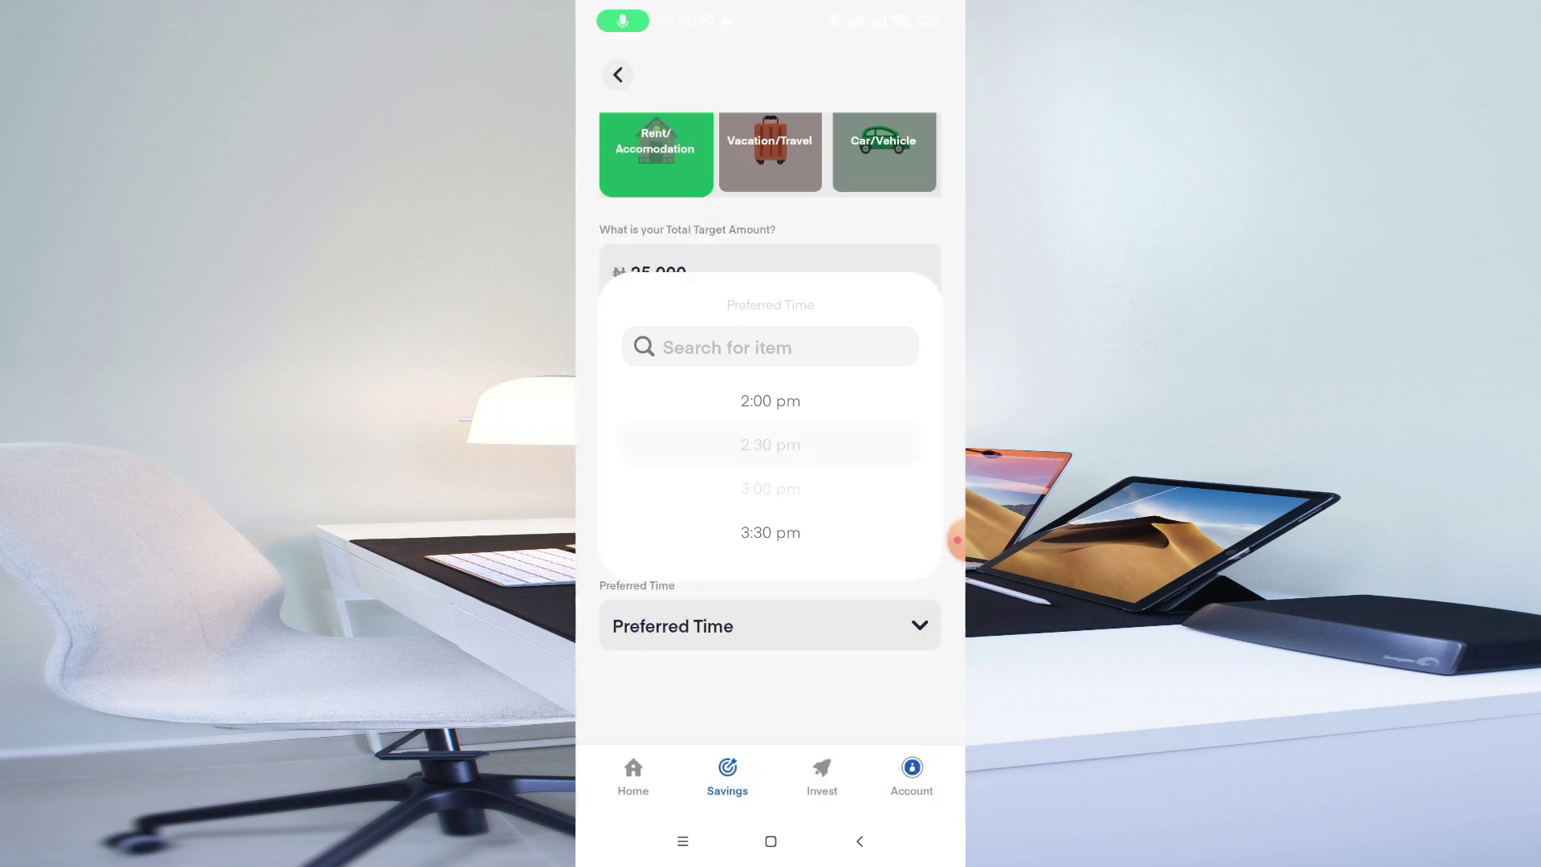
pyautogui.click(771, 625)
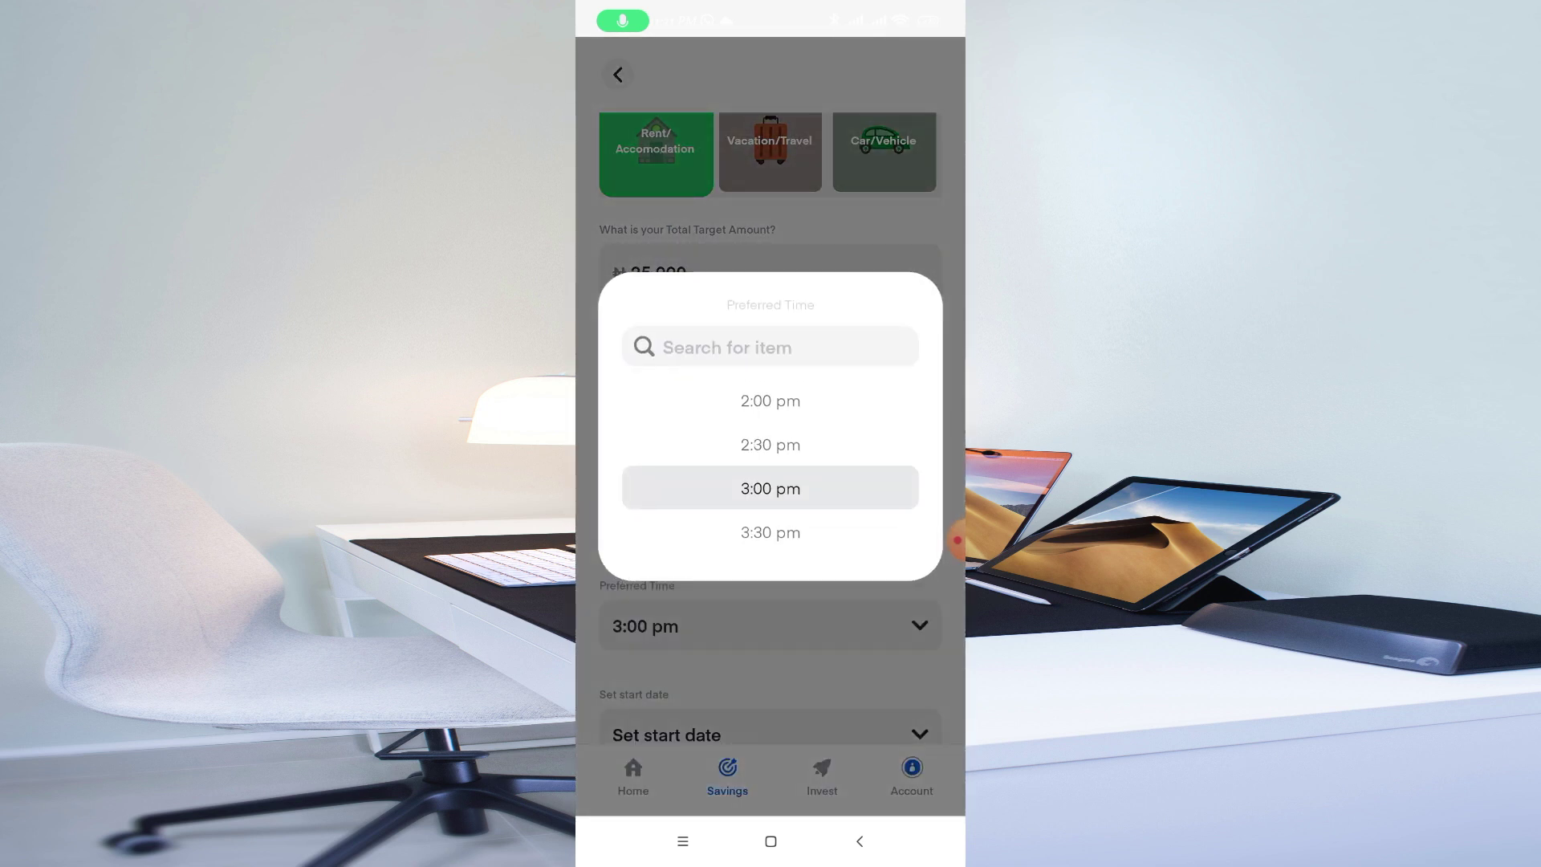
pyautogui.click(771, 444)
pyautogui.scroll(-3, 770, 425)
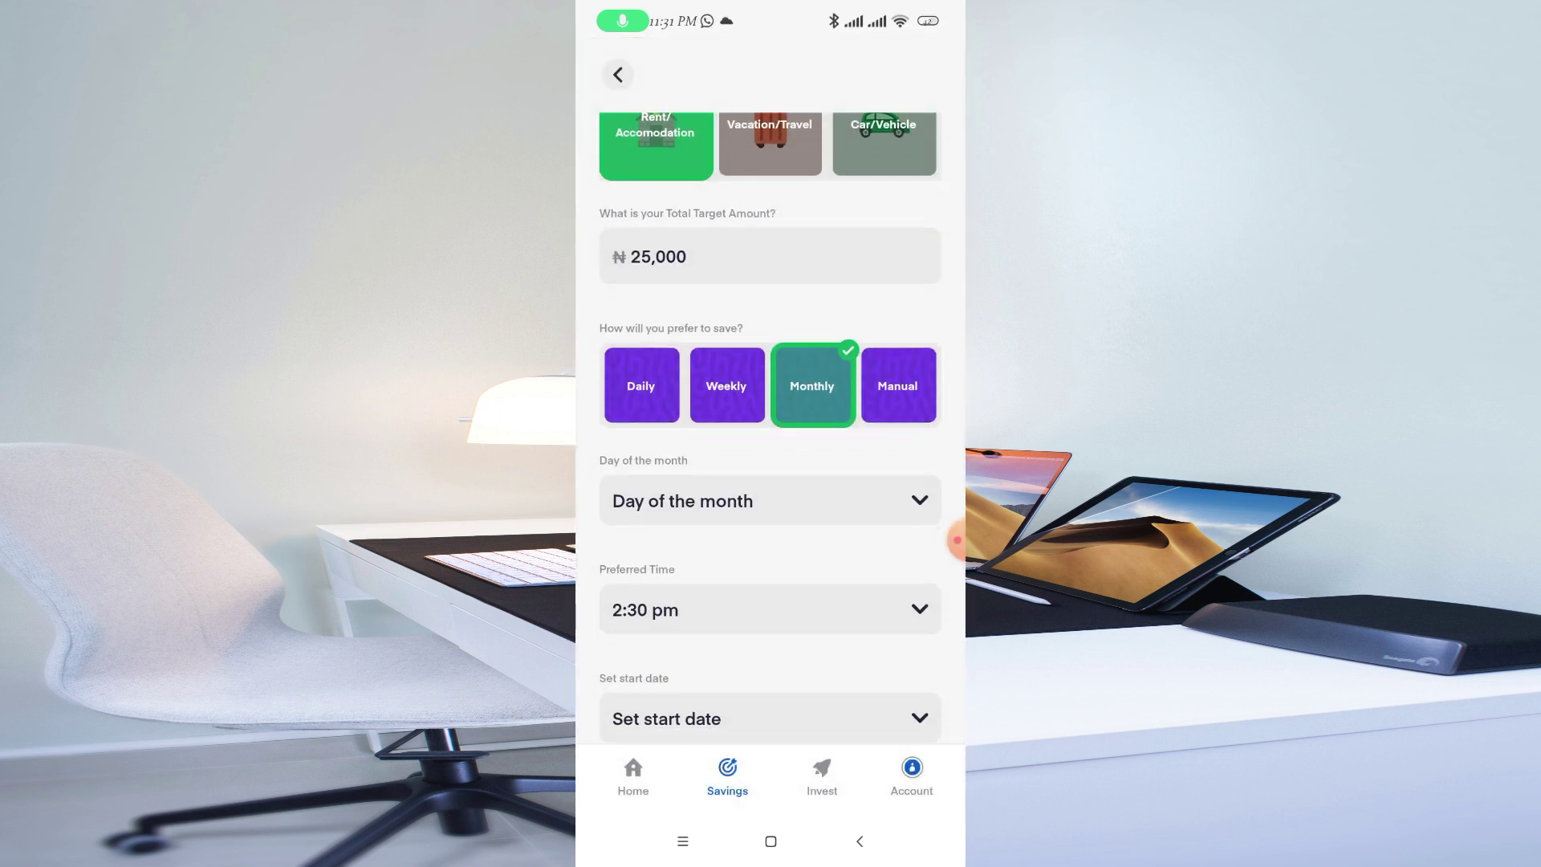
# - Set the house target to start 25-Mar-2024, then return to the Target Savings list
pyautogui.click(771, 544)
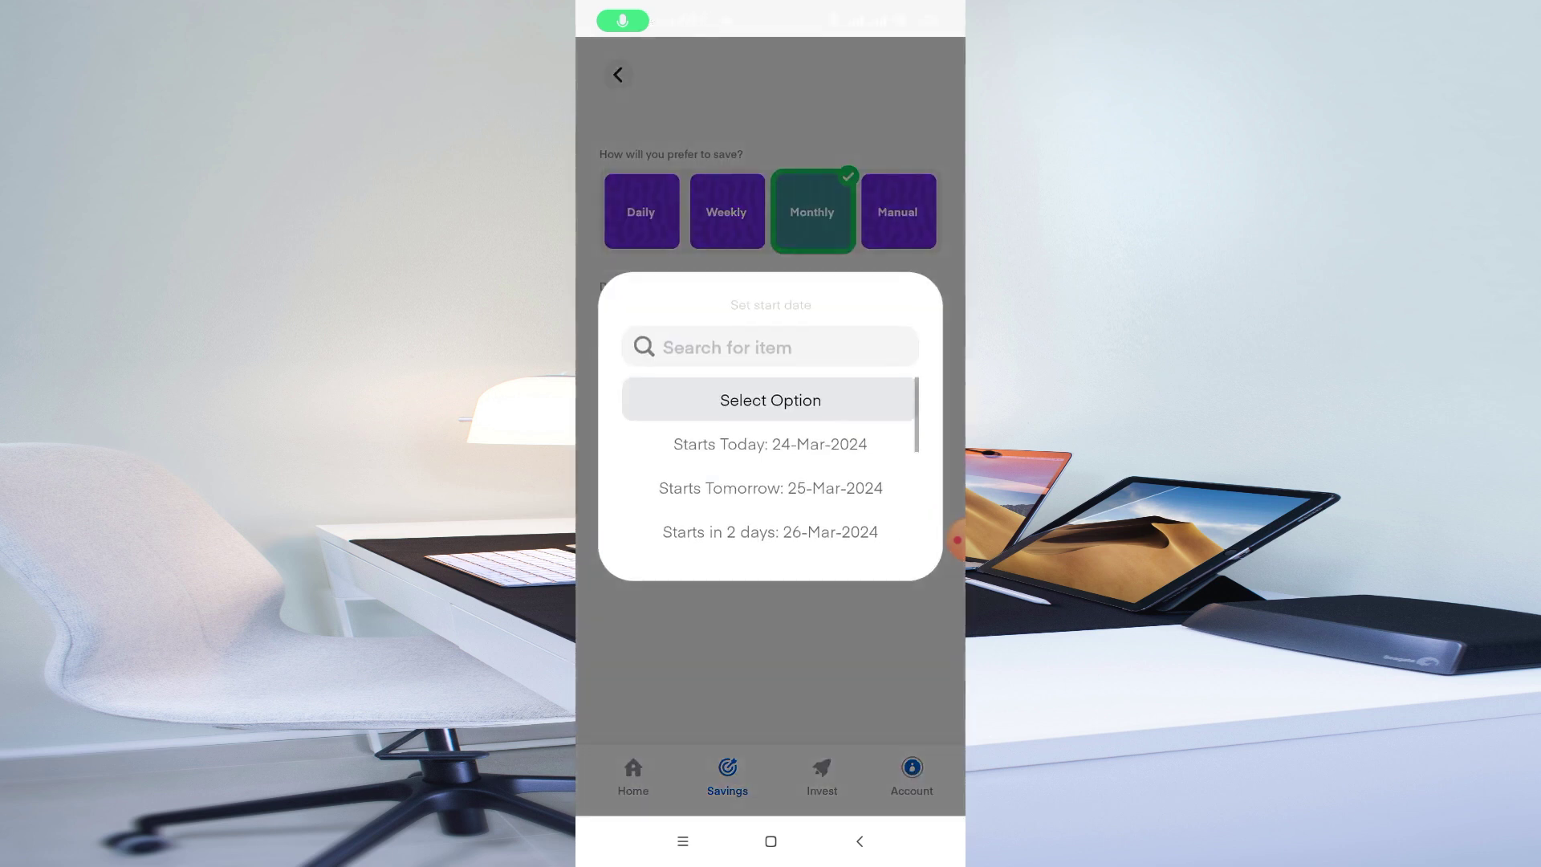
pyautogui.click(770, 488)
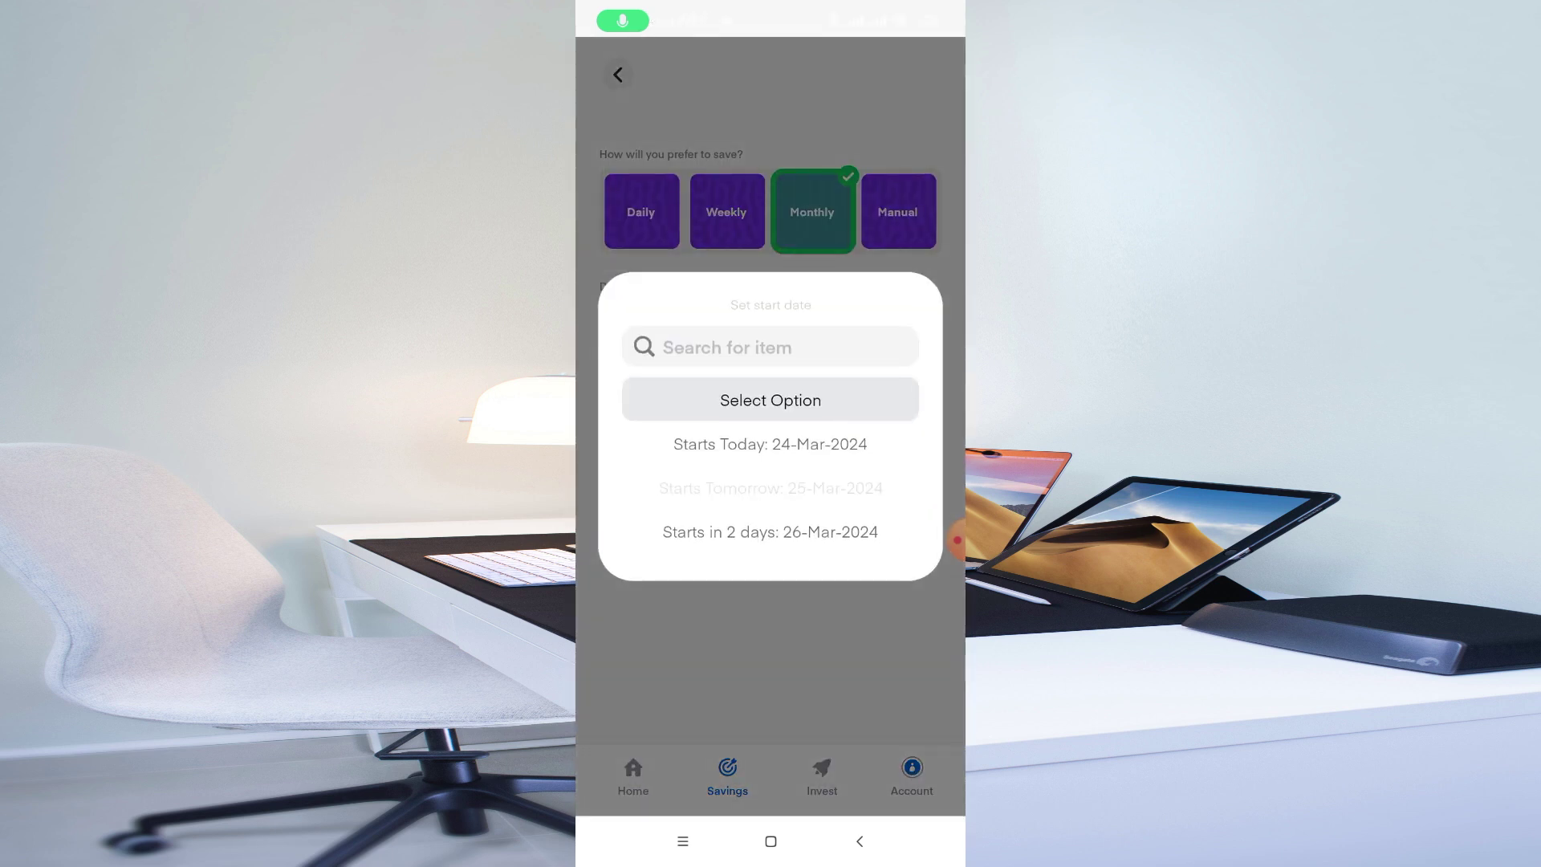
pyautogui.scroll(-4, 771, 407)
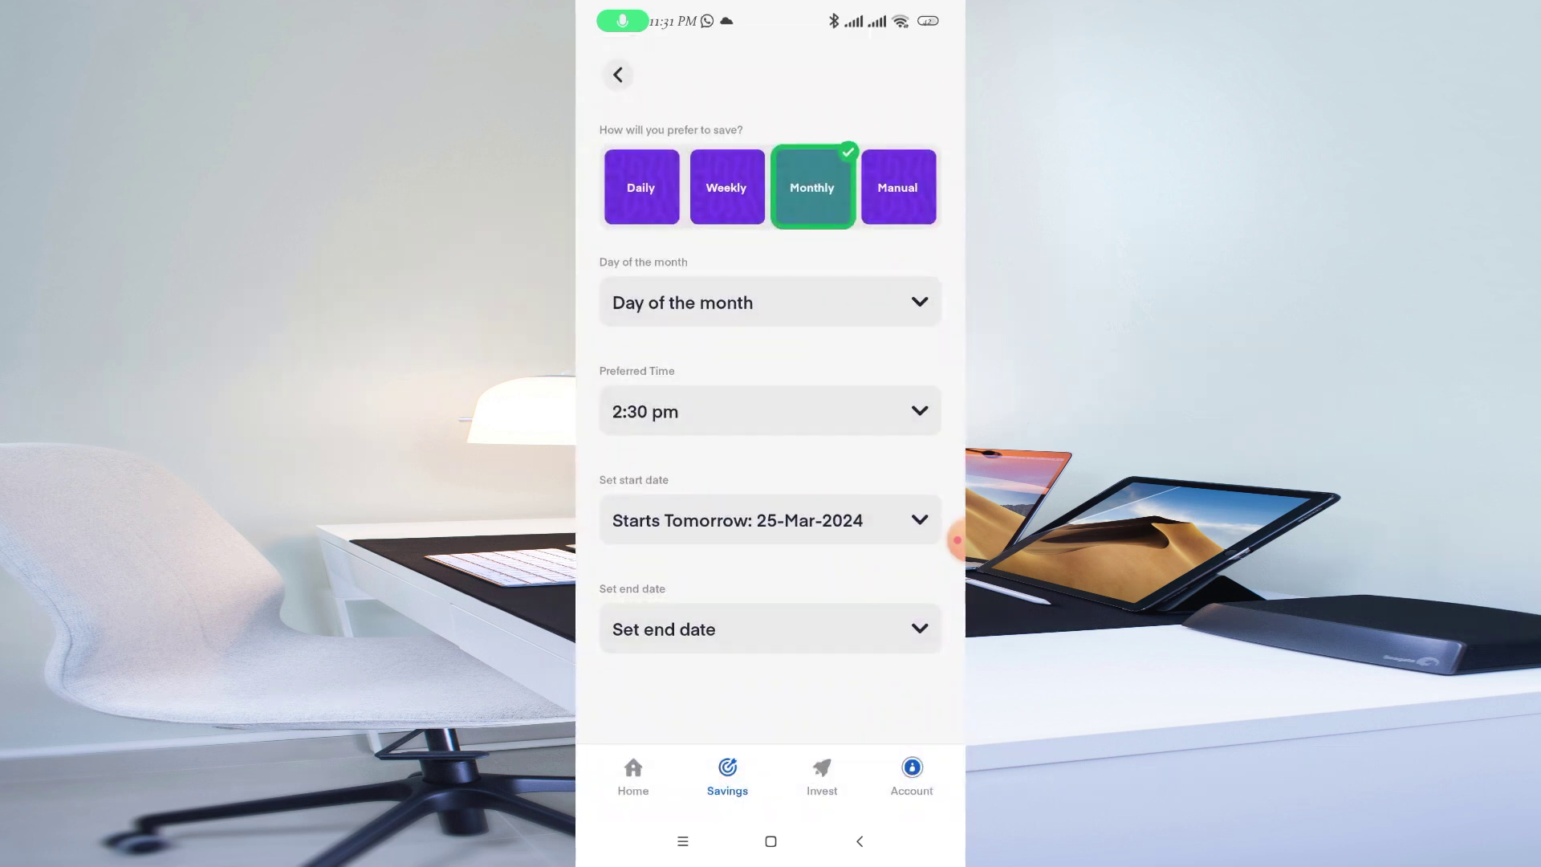
pyautogui.scroll(8, 770, 401)
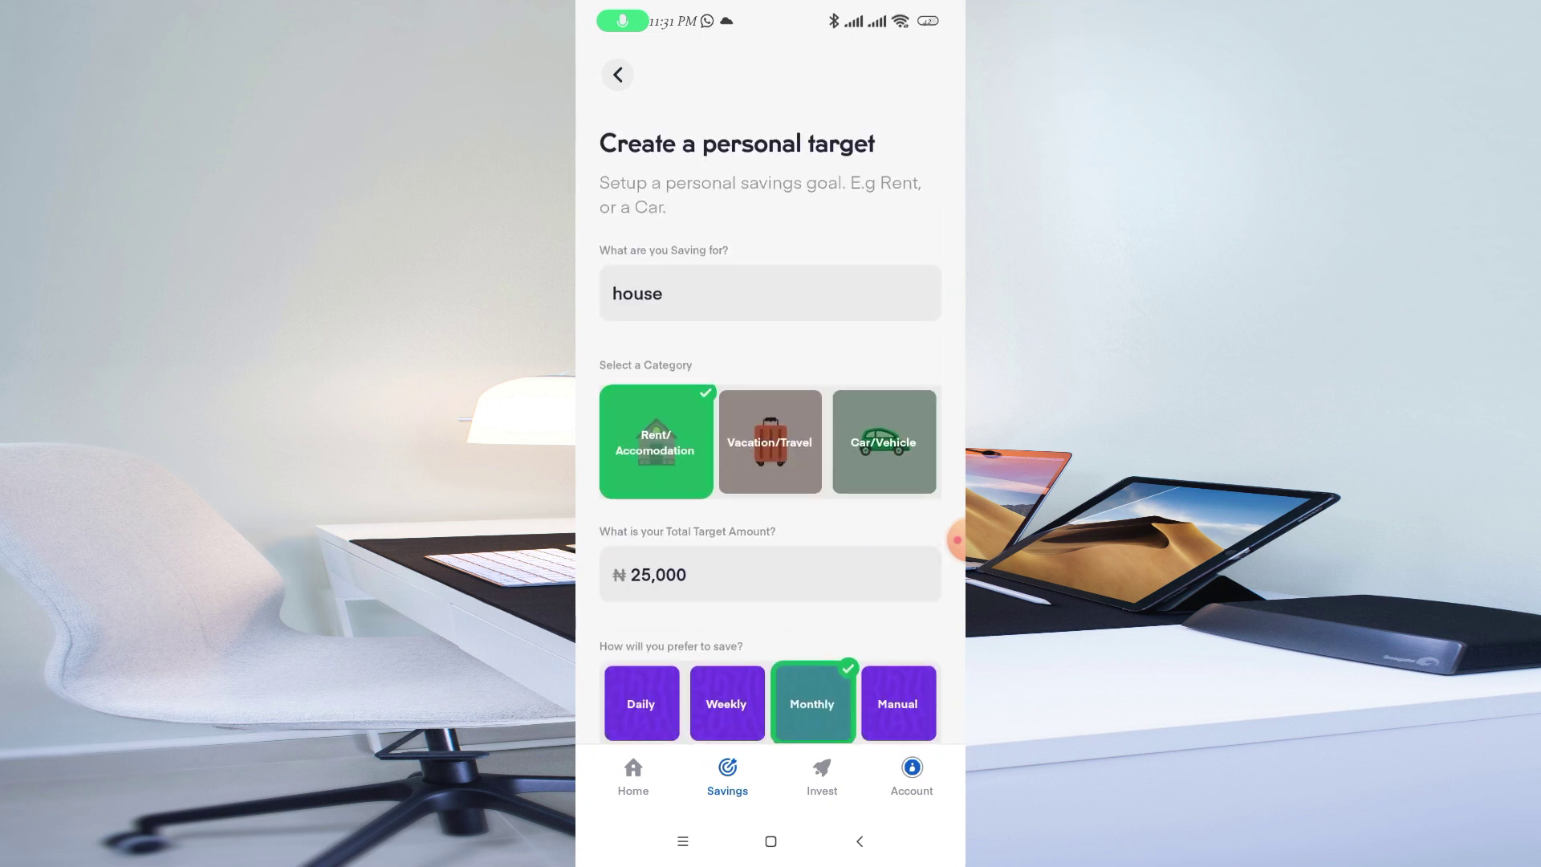
pyautogui.scroll(-5, 771, 401)
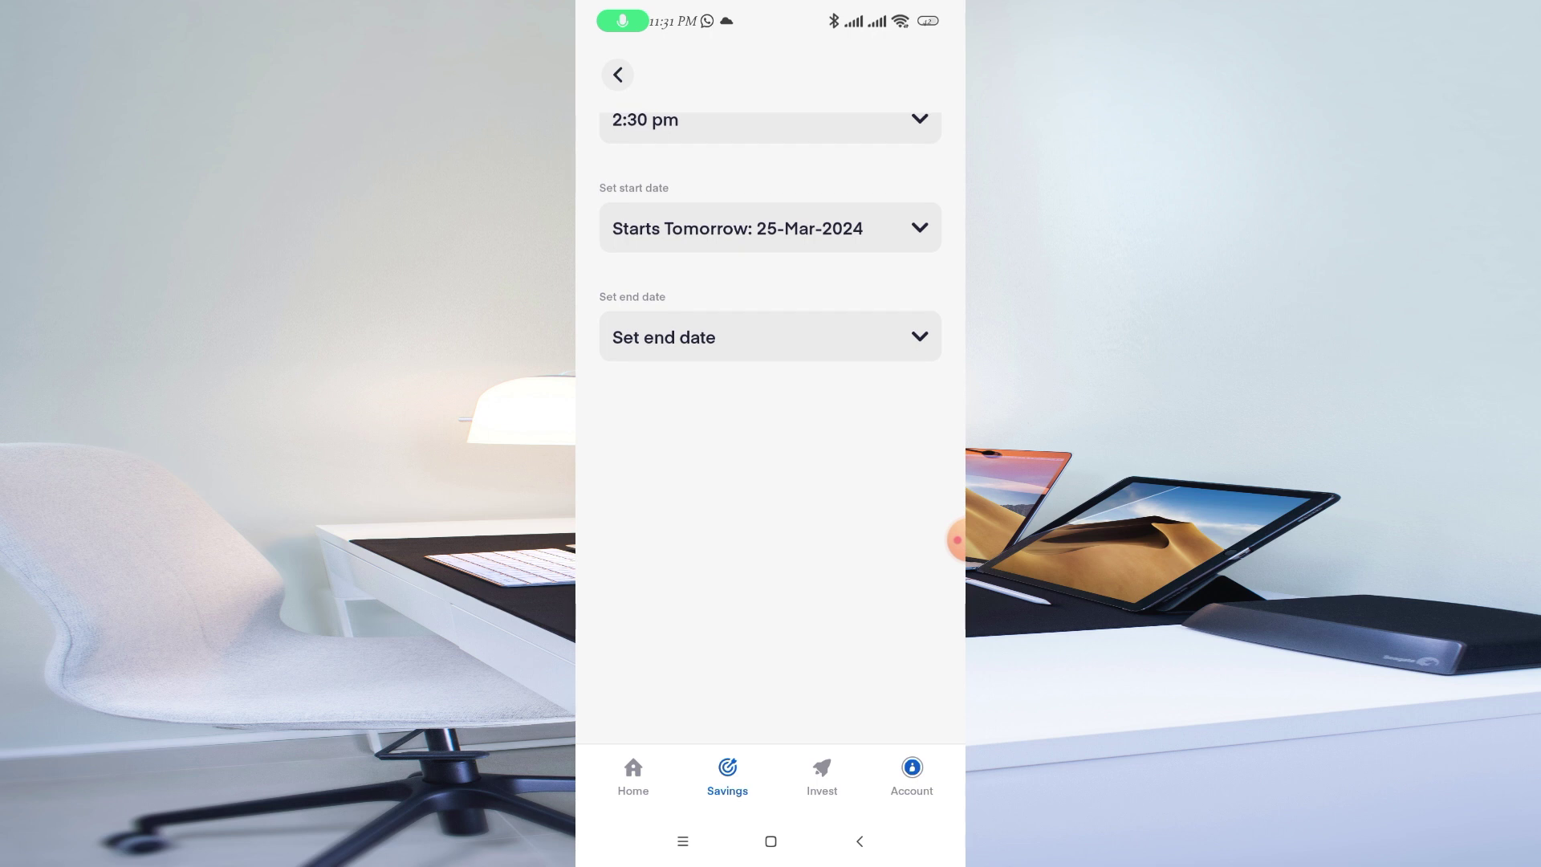
pyautogui.scroll(5, 770, 401)
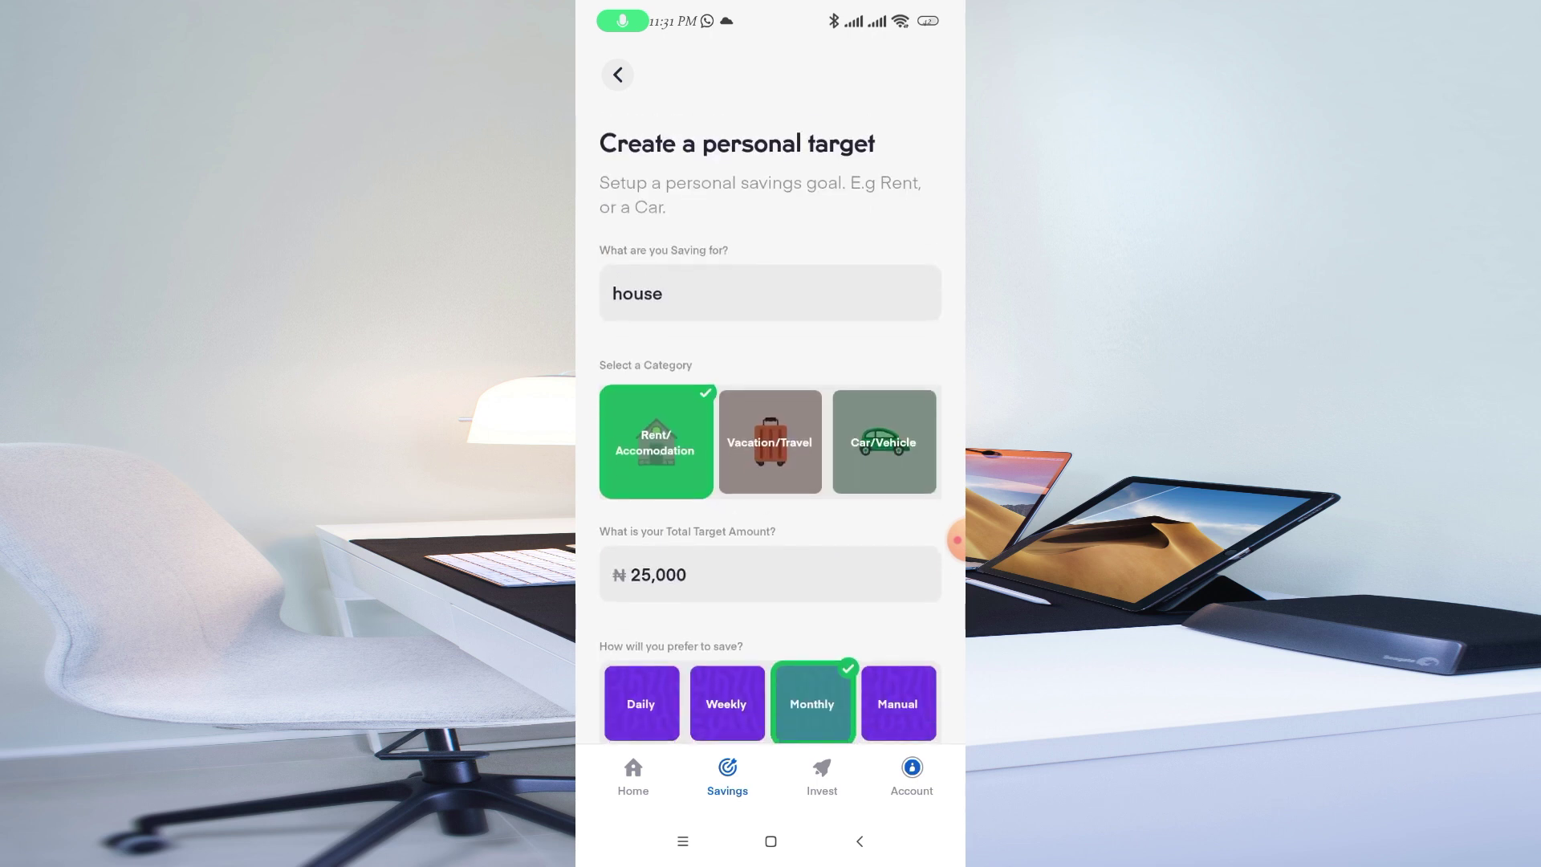
pyautogui.click(618, 75)
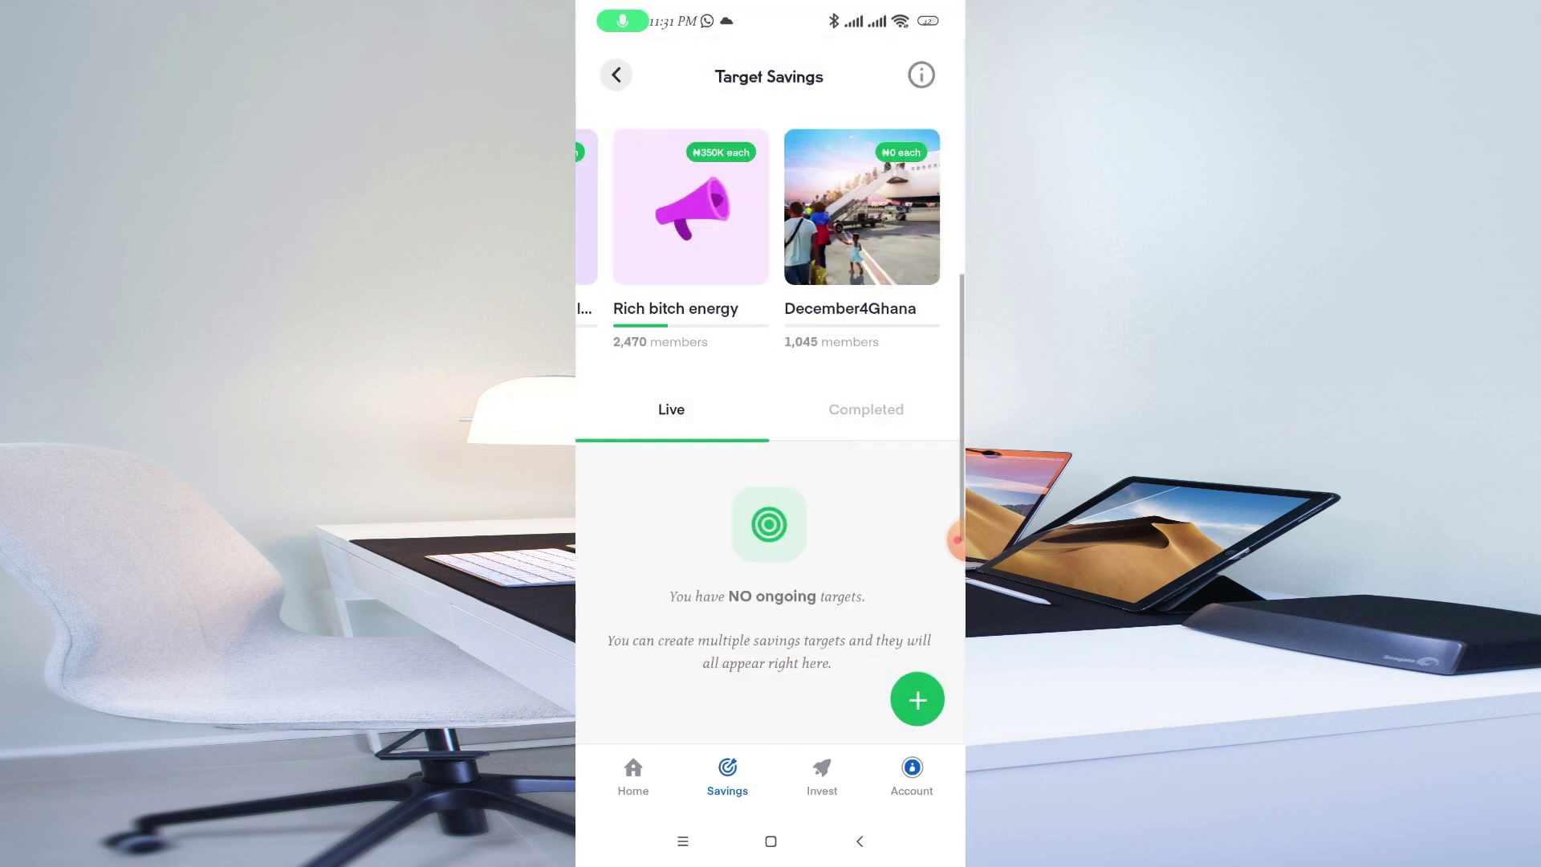
# - Open a Create a Public Group form and enter 'house' as the savings goal
pyautogui.click(918, 699)
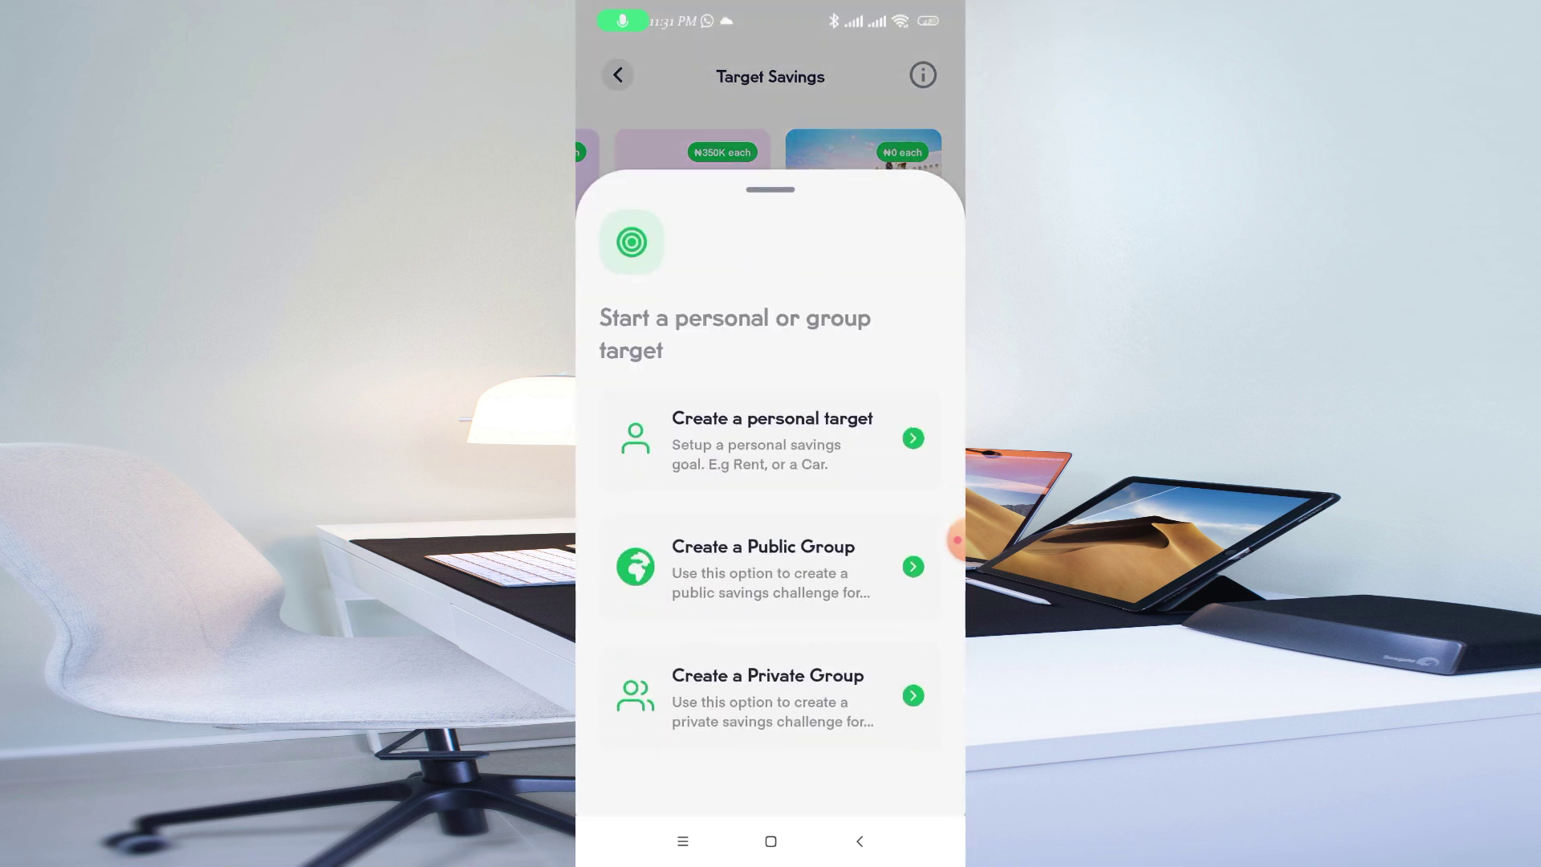
pyautogui.click(914, 695)
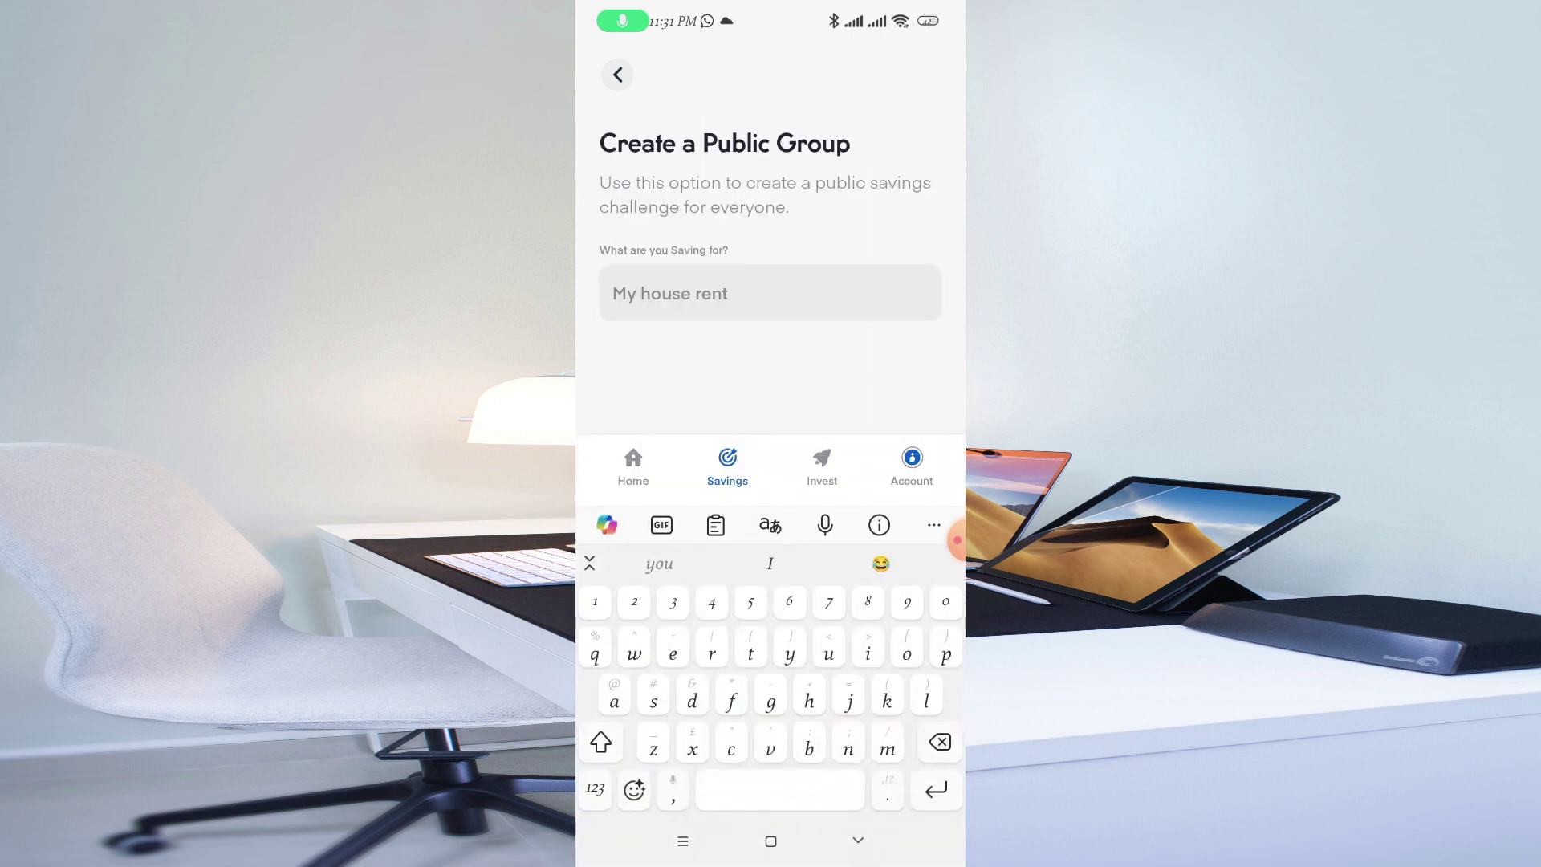
pyautogui.write('house')
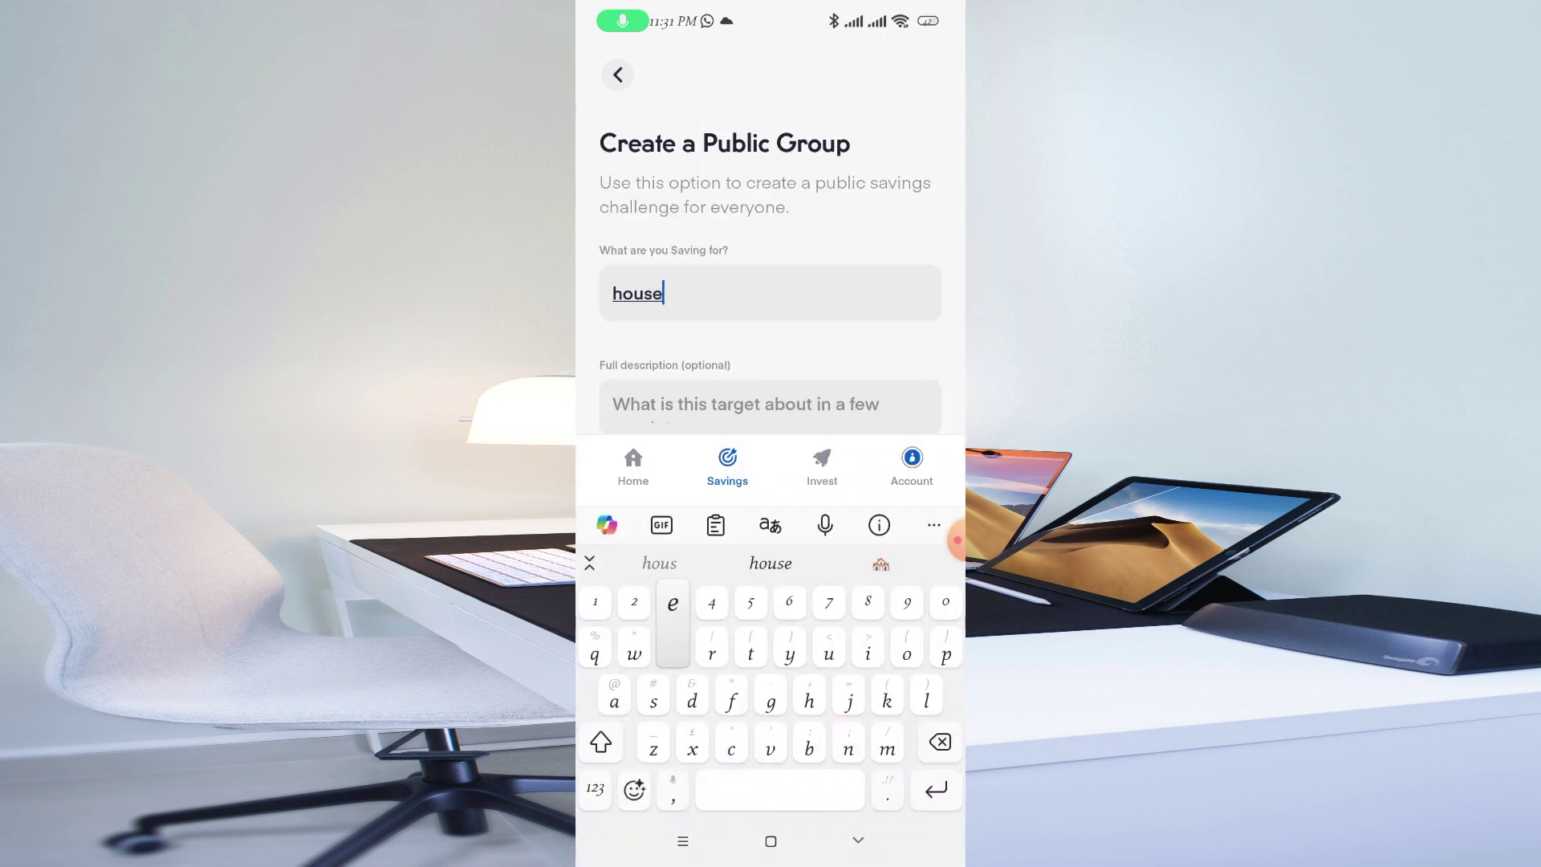
pyautogui.scroll(-3, 770, 273)
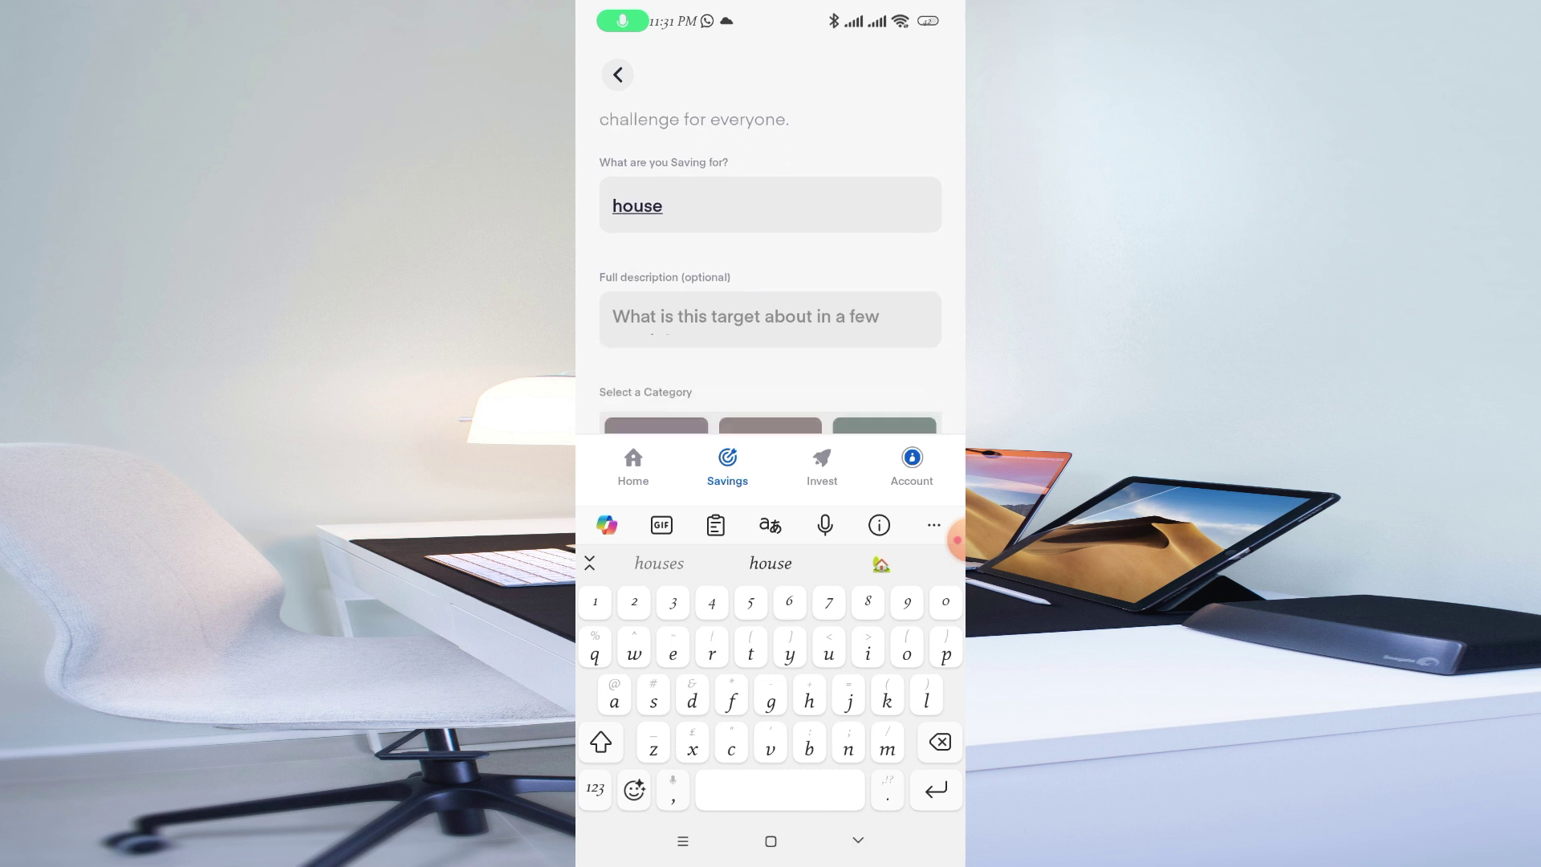
pyautogui.press('Escape')
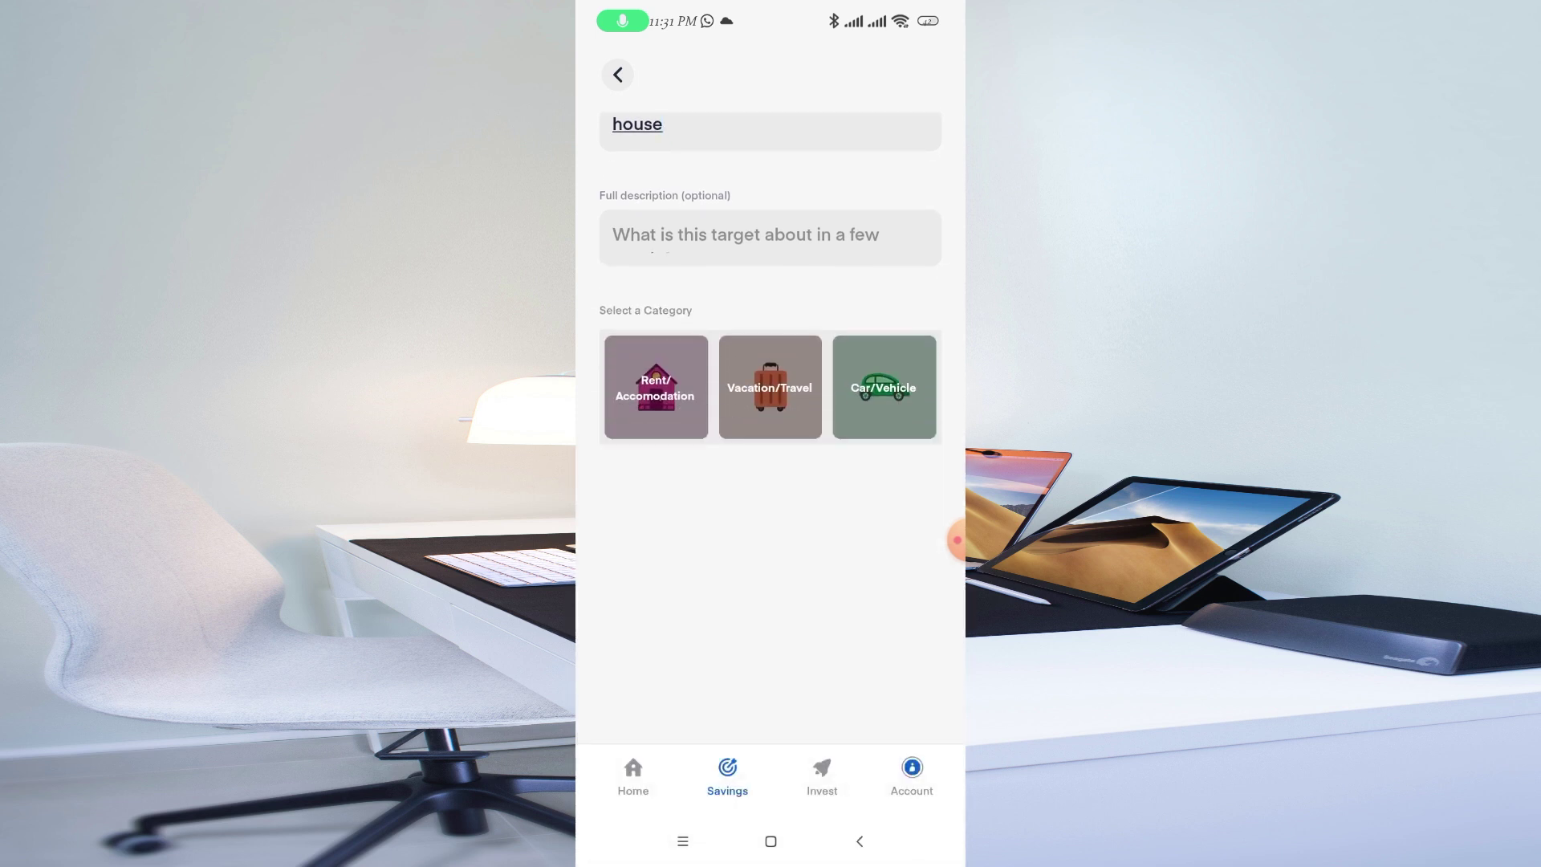
# - Give the group the Rent/Accomodation category and a ₦25,000 target
pyautogui.click(657, 387)
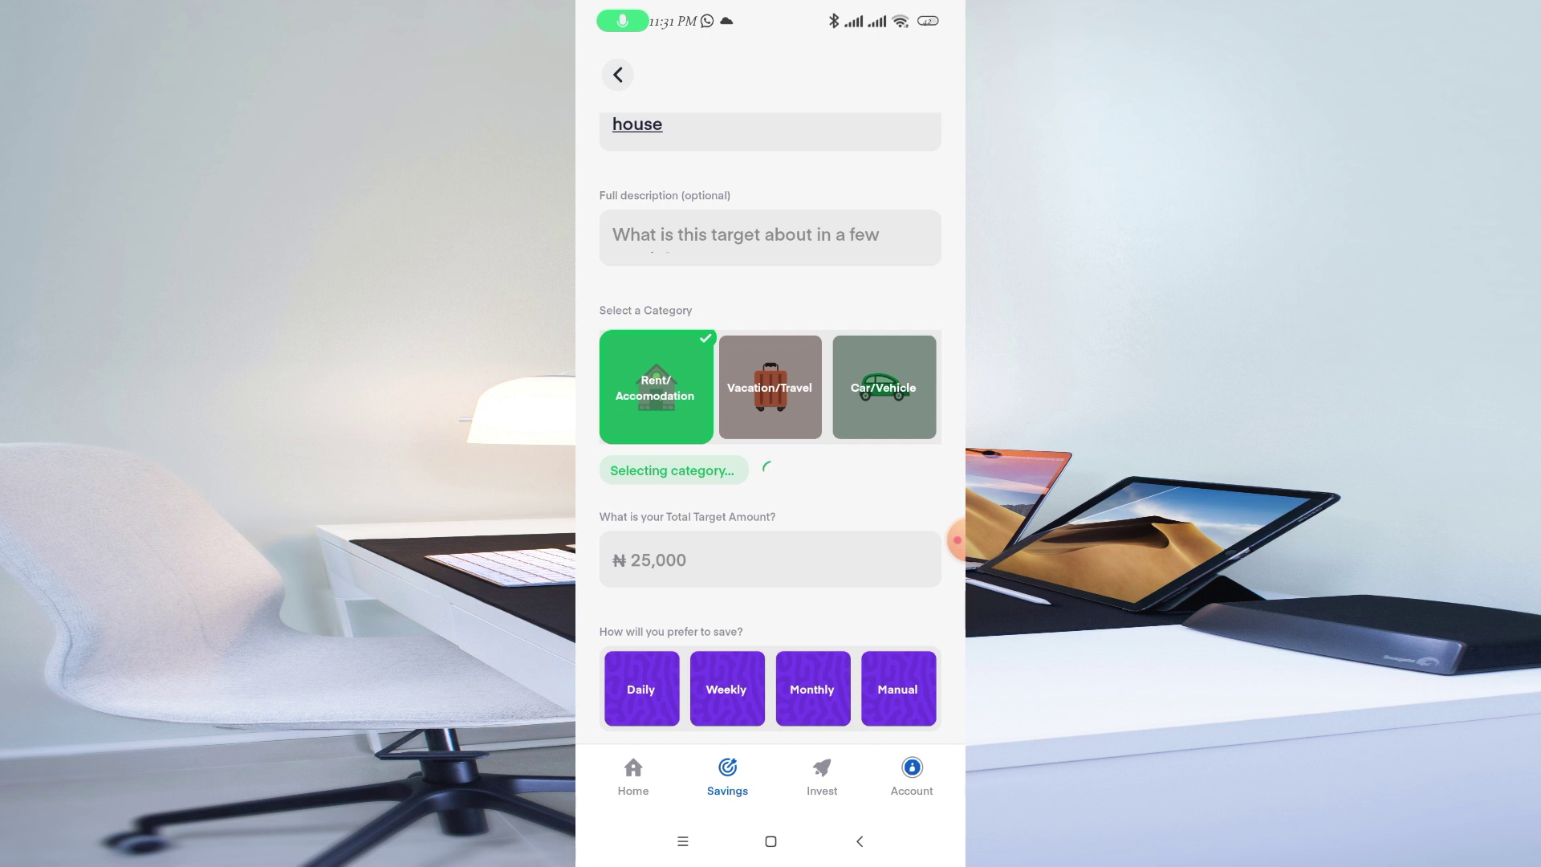
pyautogui.click(771, 519)
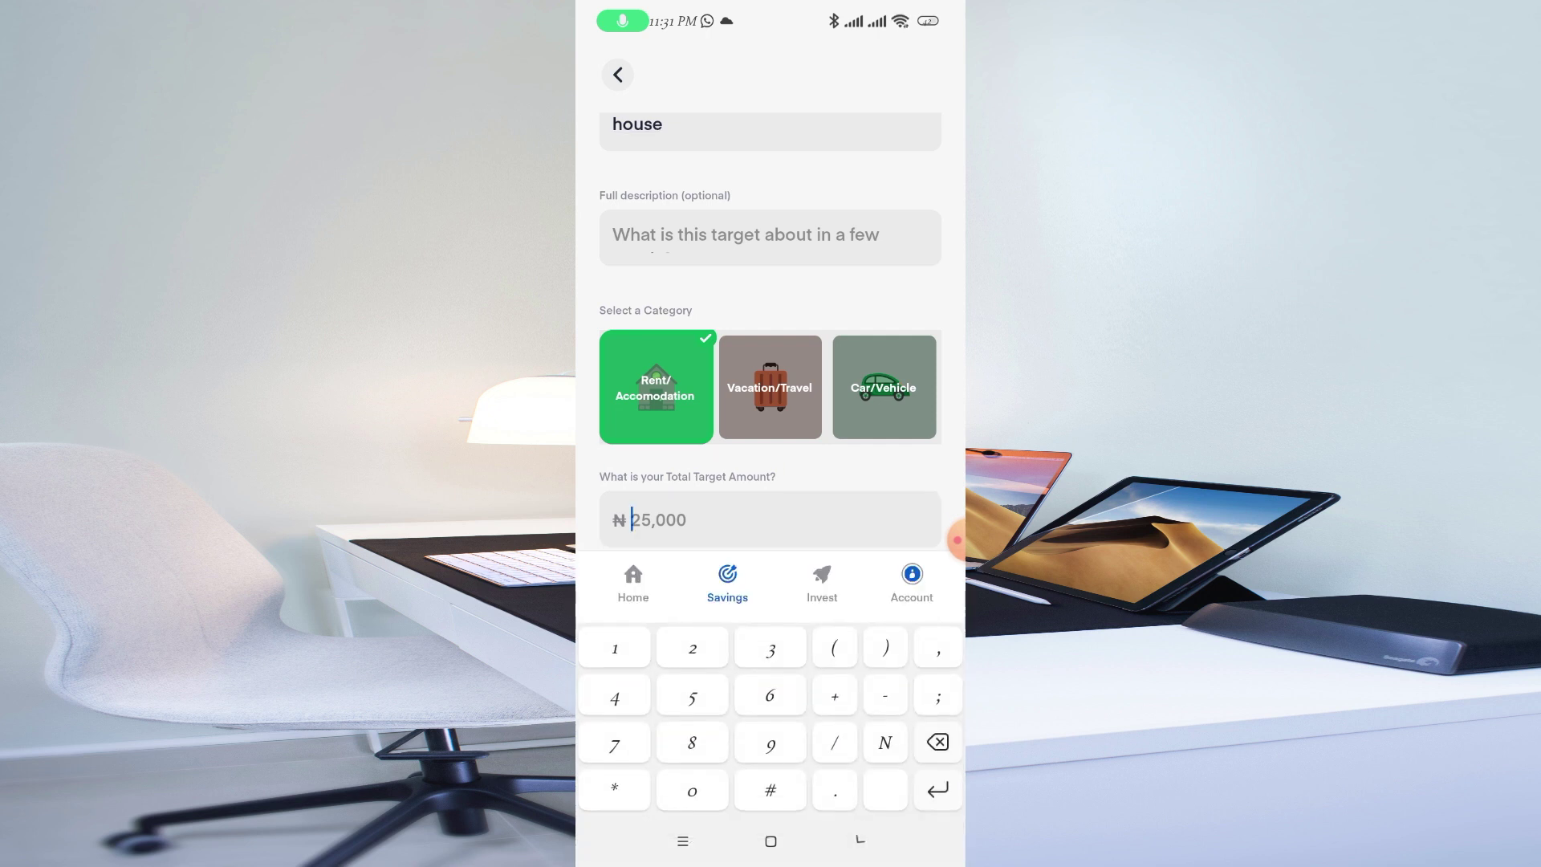
pyautogui.write('25,000')
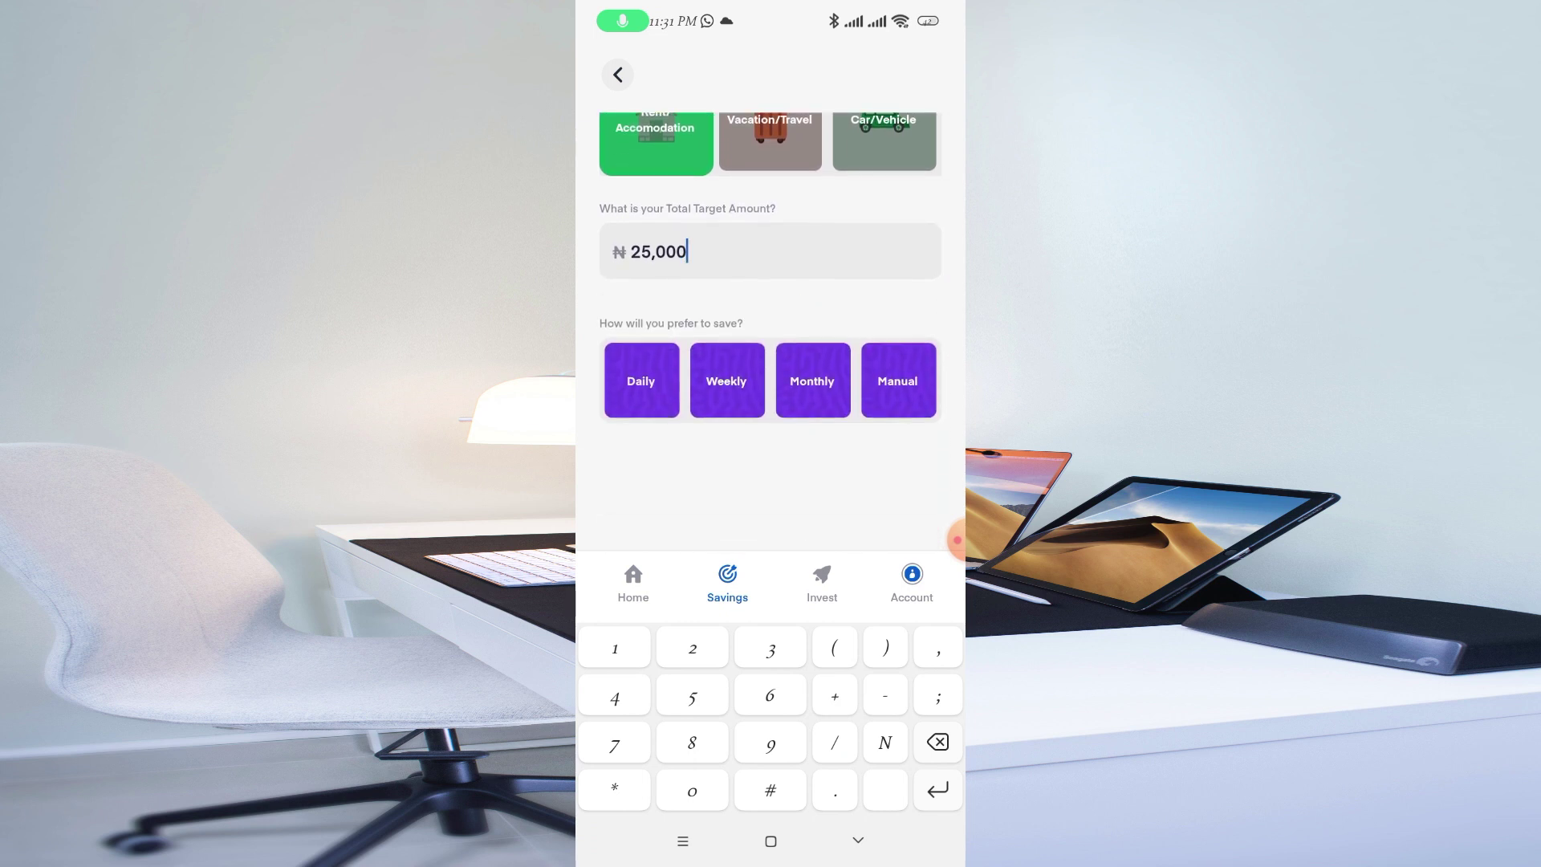
# - Schedule monthly saving every 2nd at 10:00 am
pyautogui.click(813, 381)
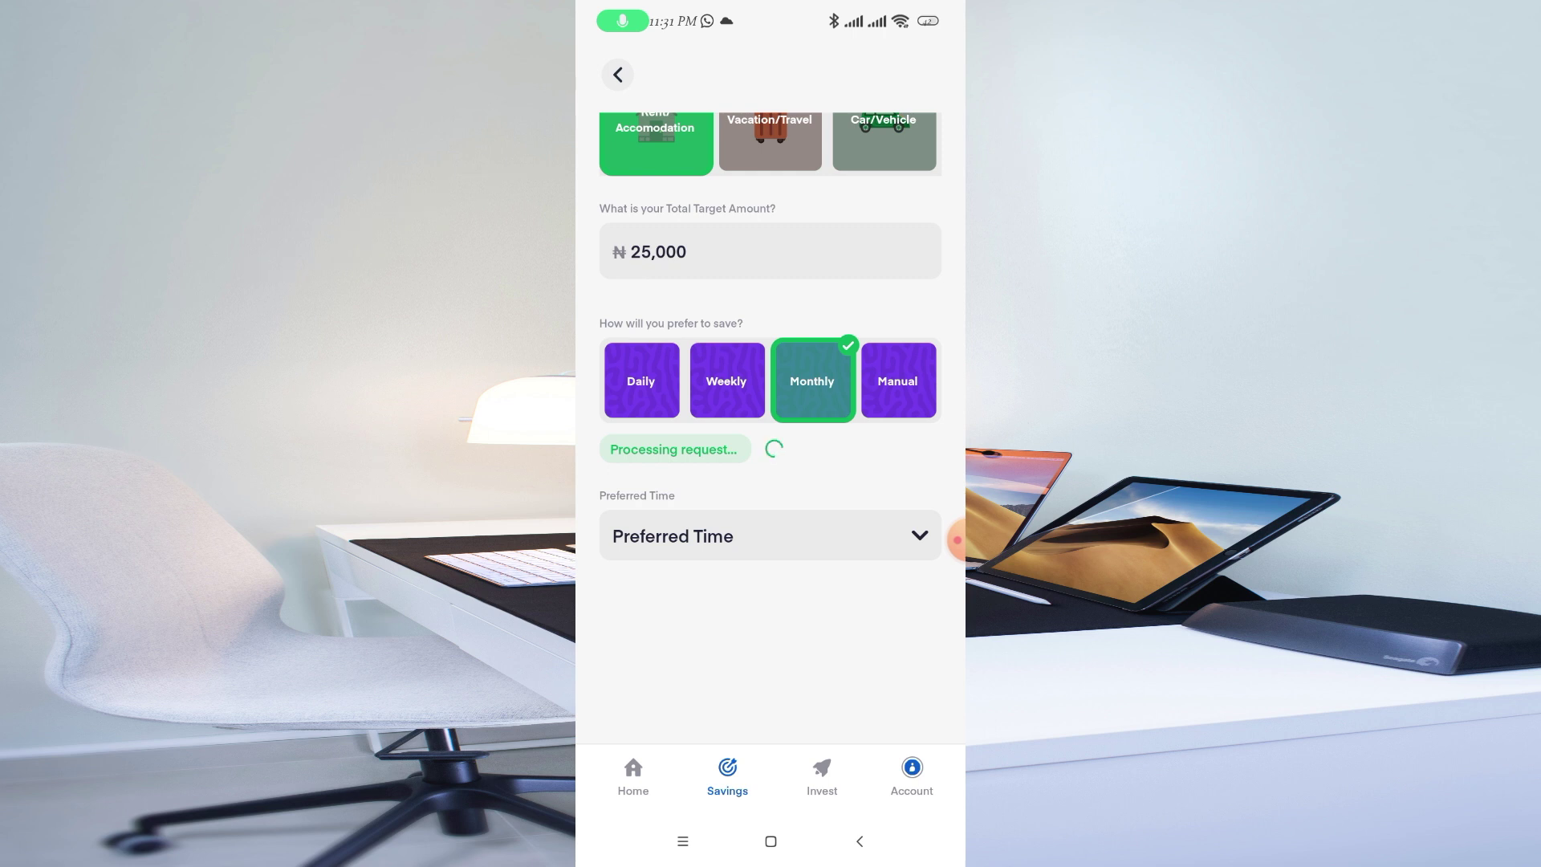
pyautogui.click(770, 495)
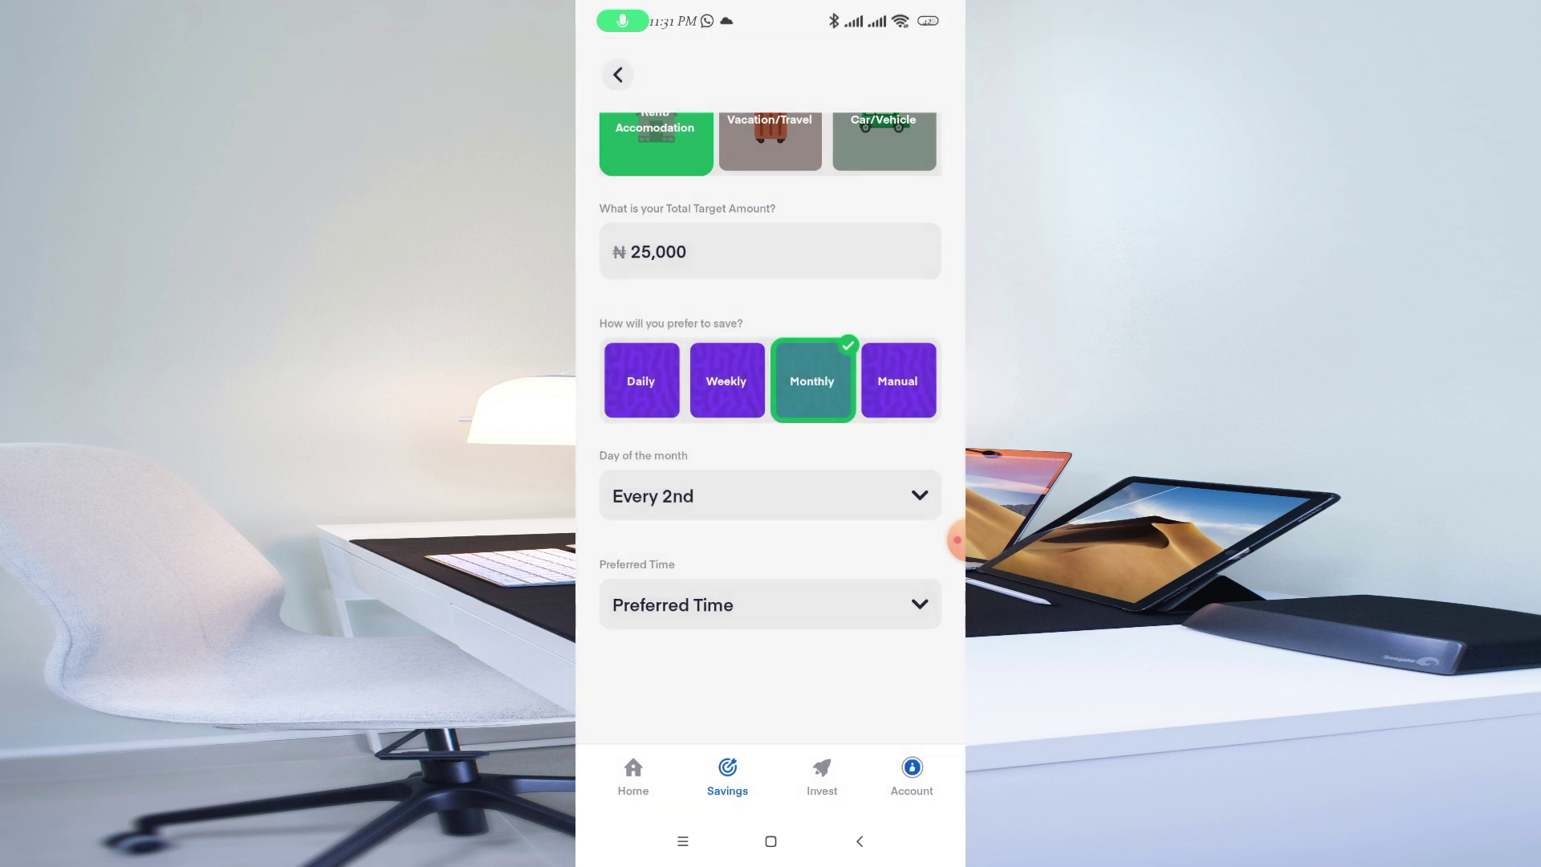
pyautogui.click(771, 604)
pyautogui.scroll(-5, 772, 466)
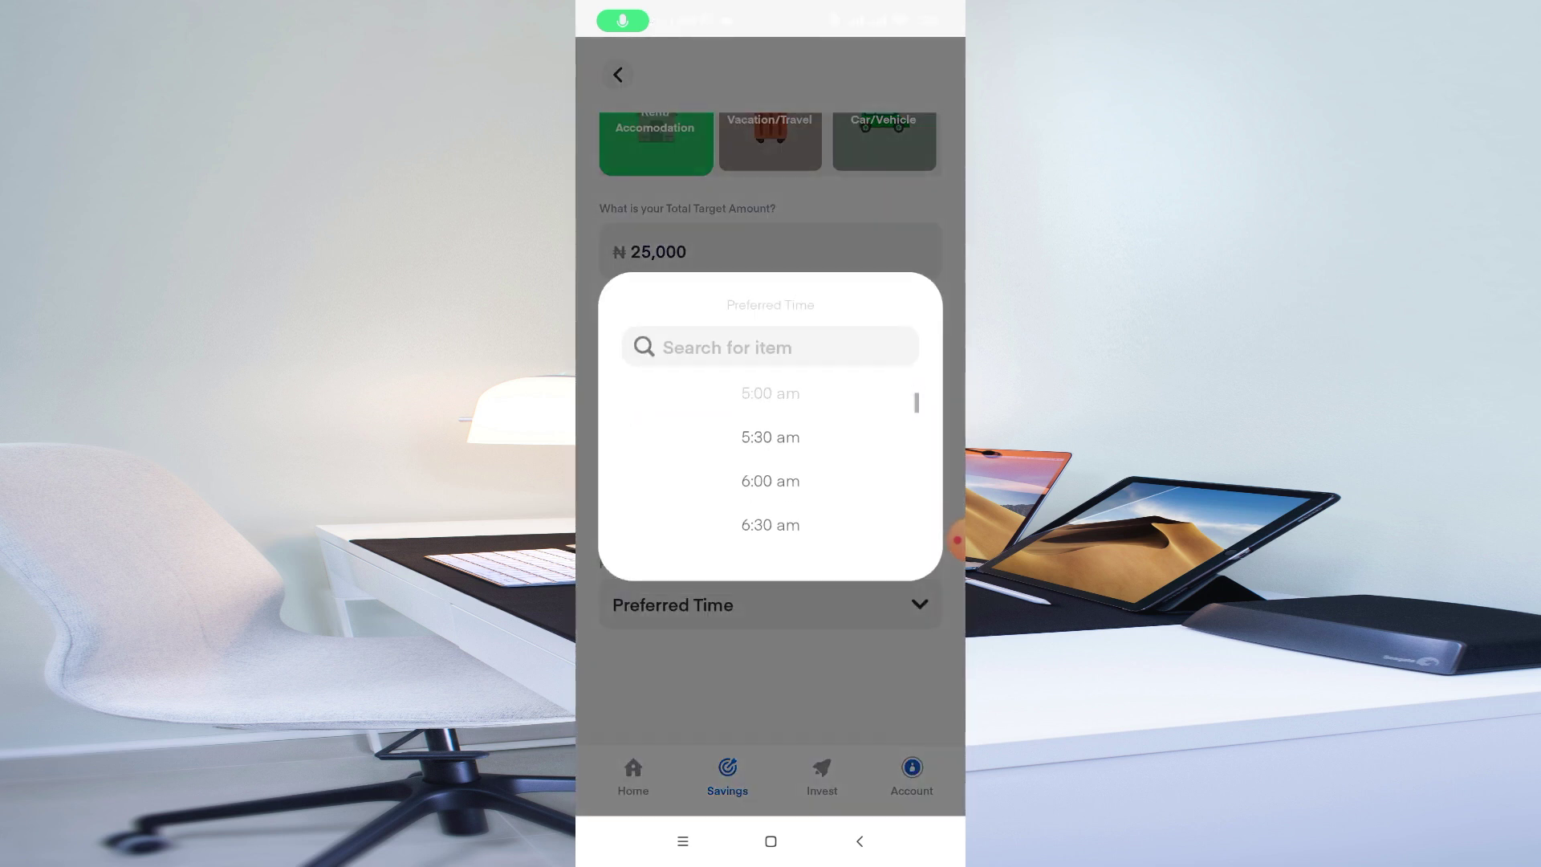
pyautogui.click(771, 490)
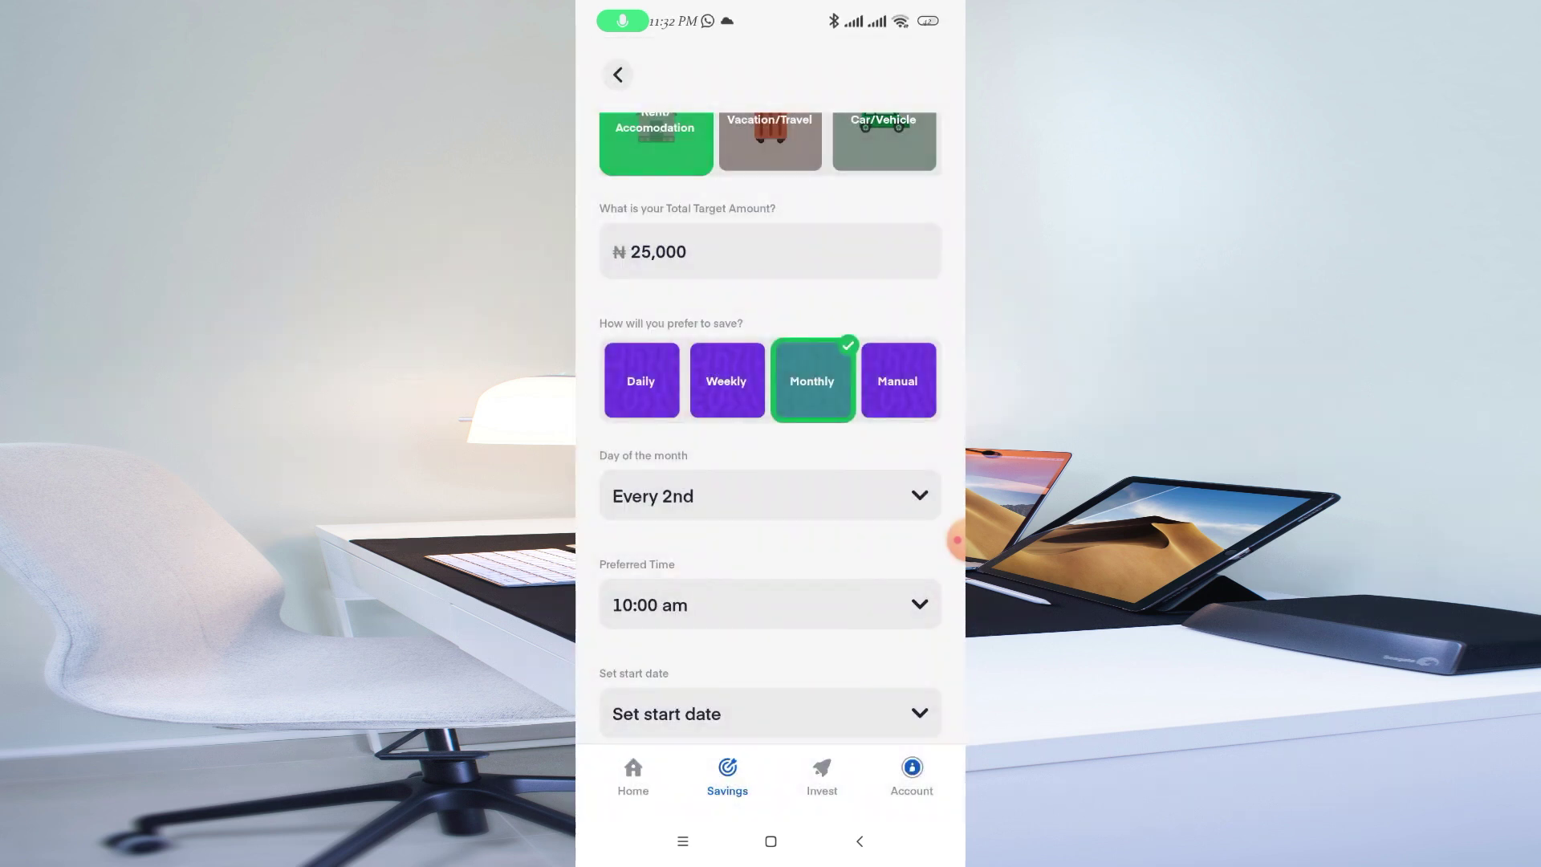
pyautogui.scroll(-5, 771, 401)
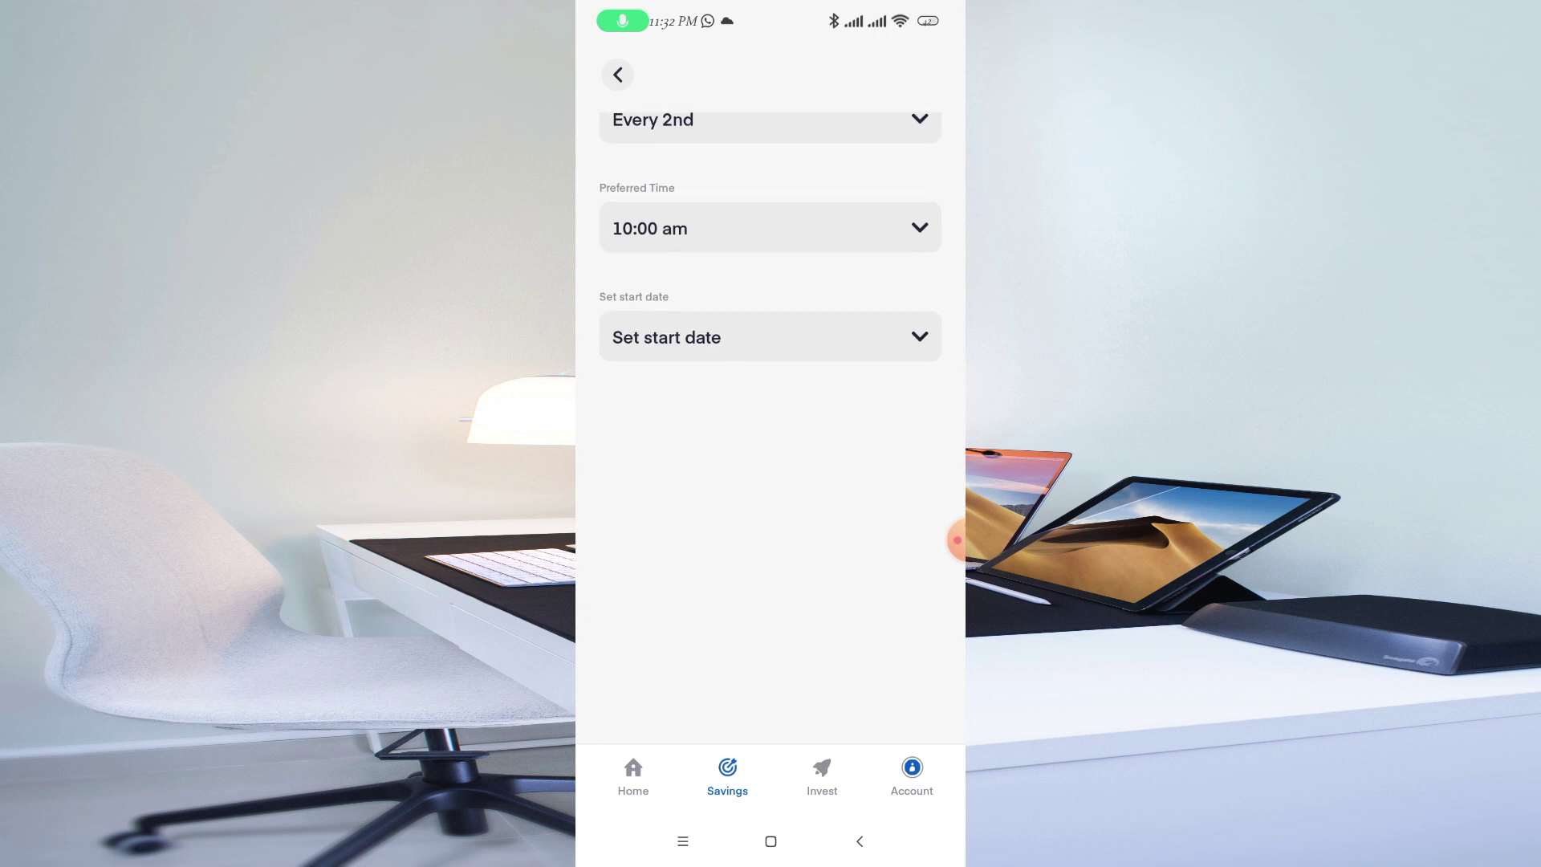
pyautogui.scroll(10, 771, 401)
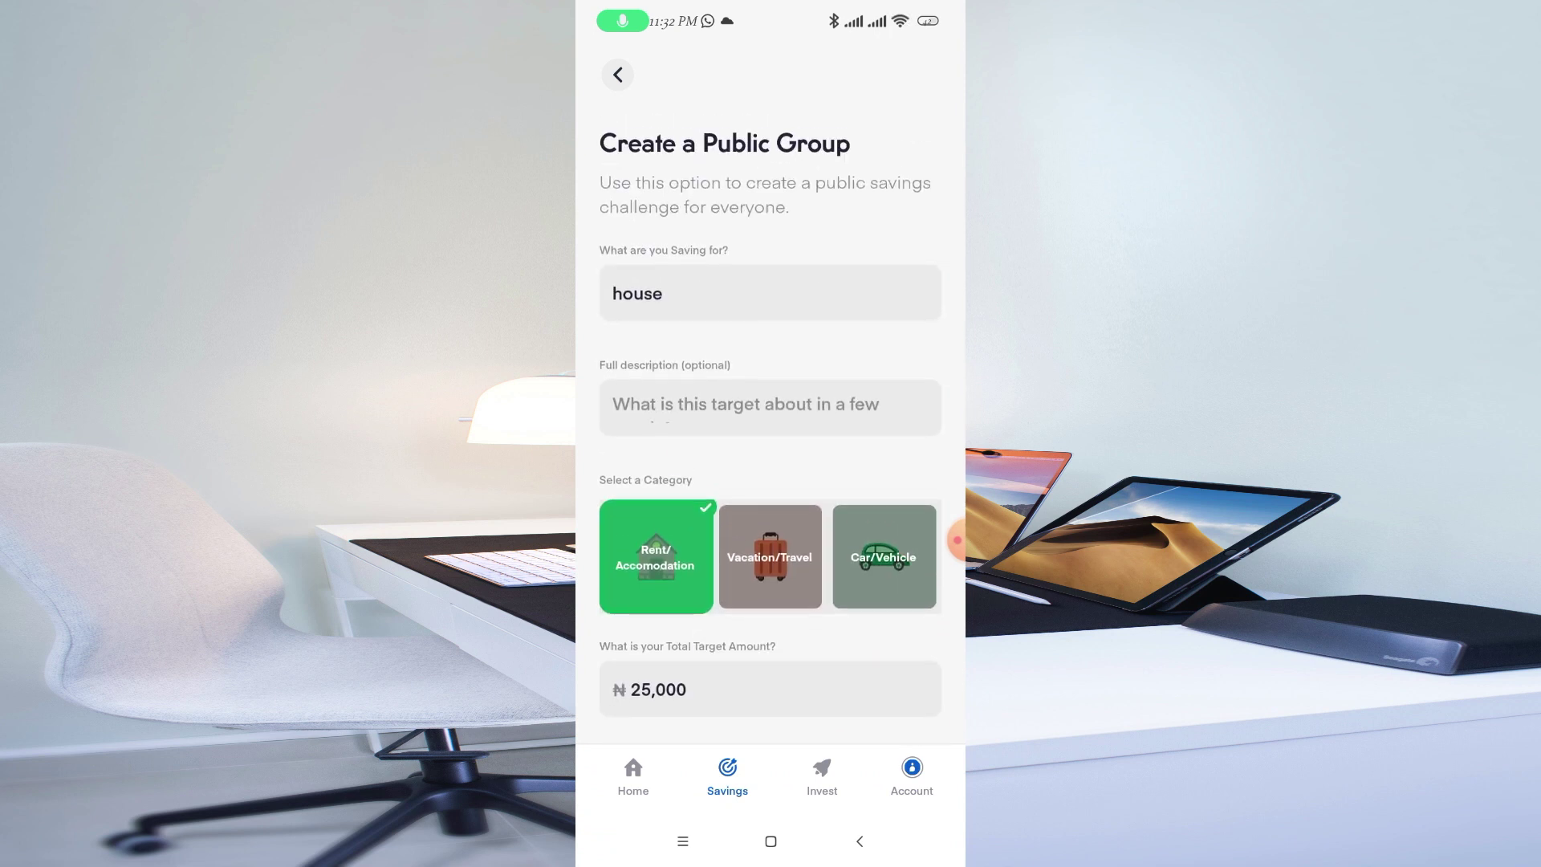
# - Set the group's start date to 26-Mar-2024, then return to Target Savings
pyautogui.scroll(-10, 771, 433)
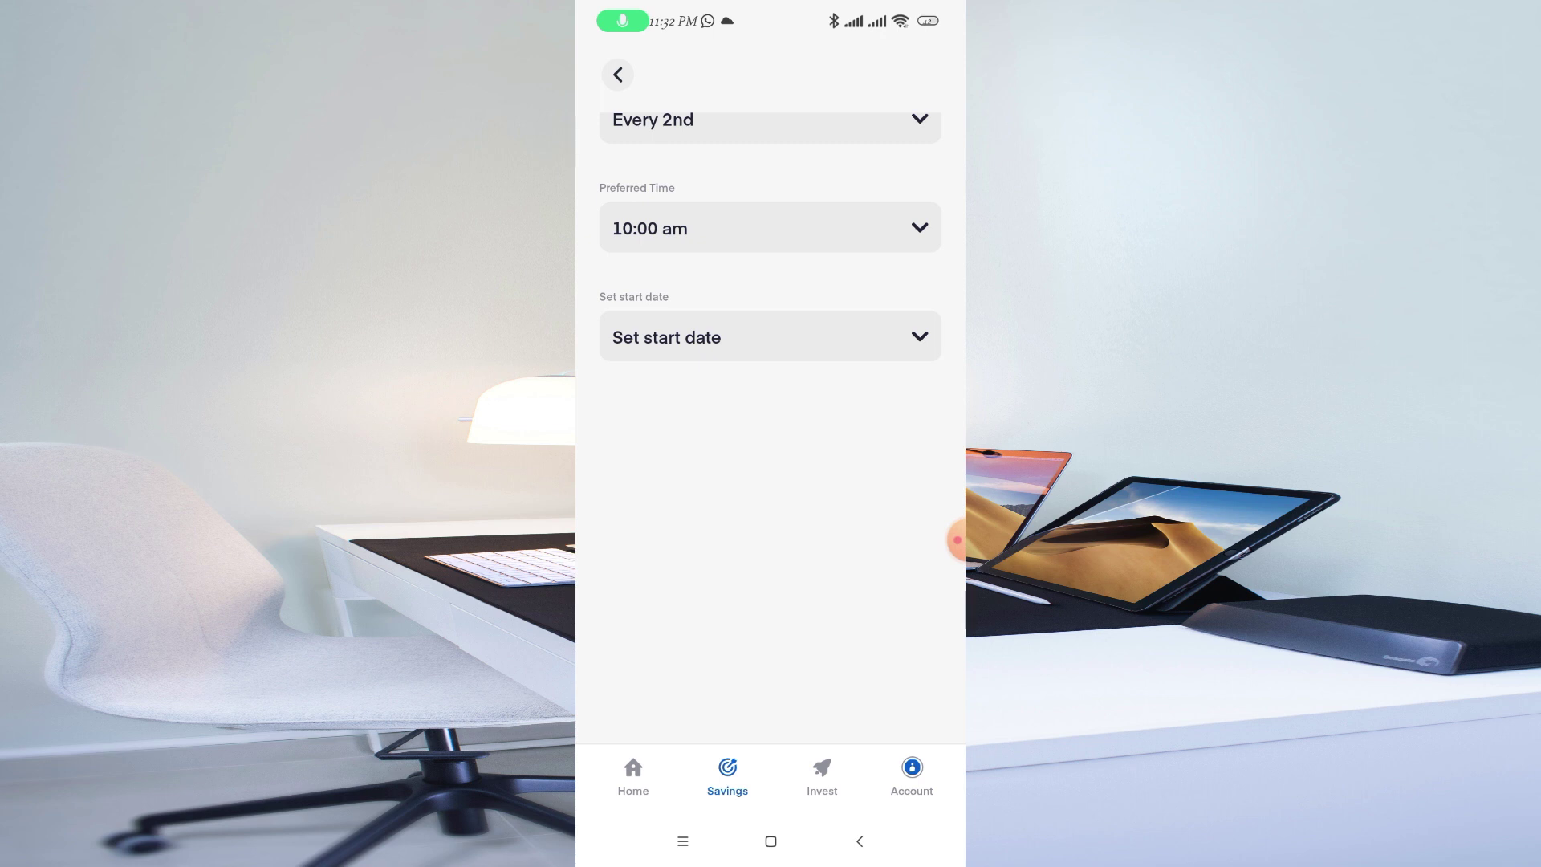
pyautogui.scroll(2, 771, 321)
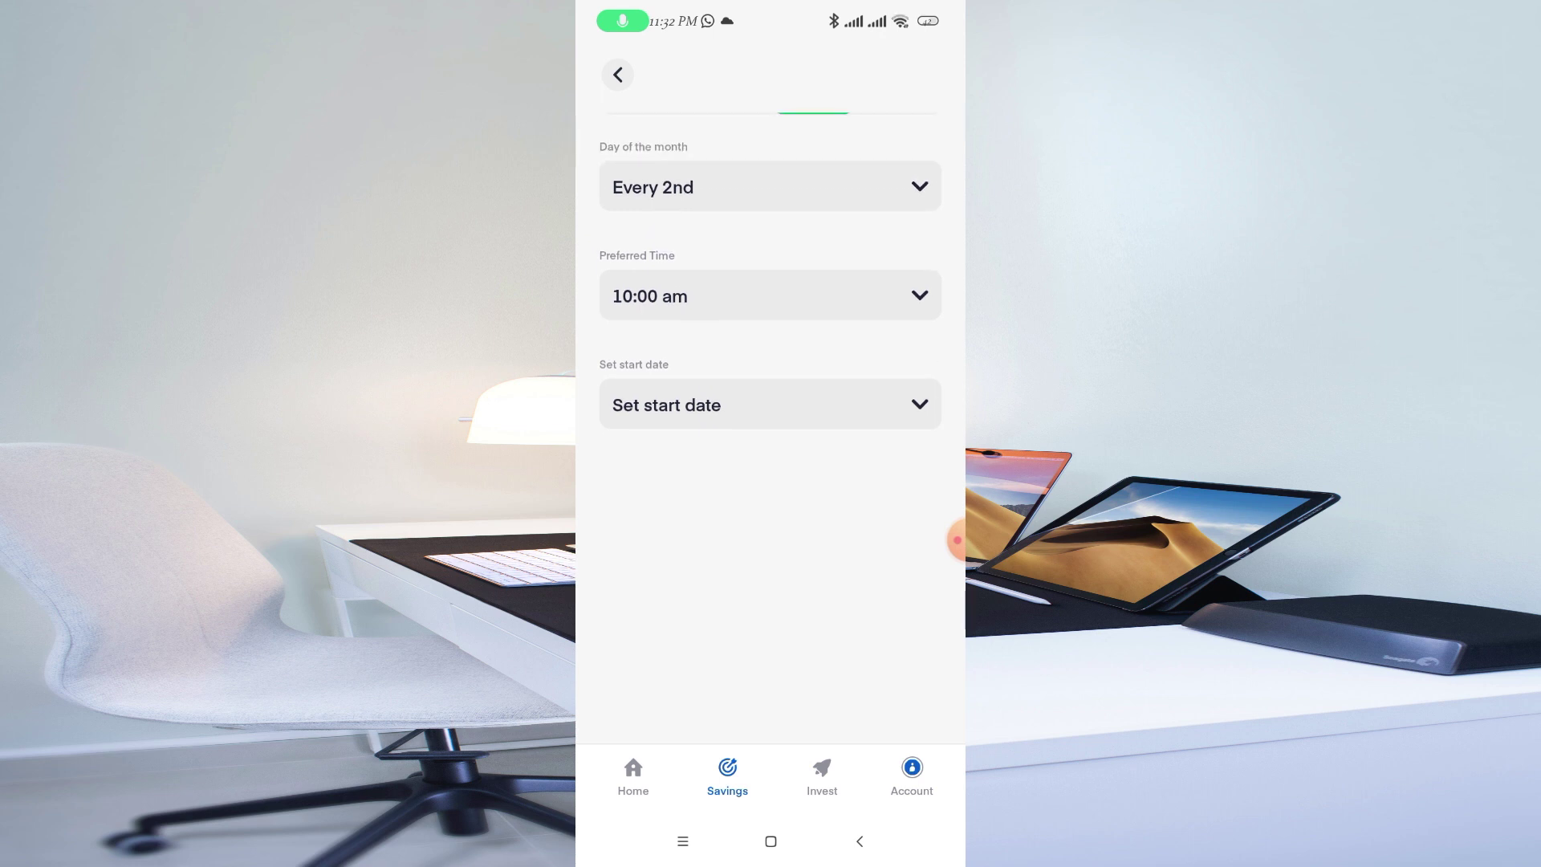
pyautogui.click(770, 404)
pyautogui.click(771, 533)
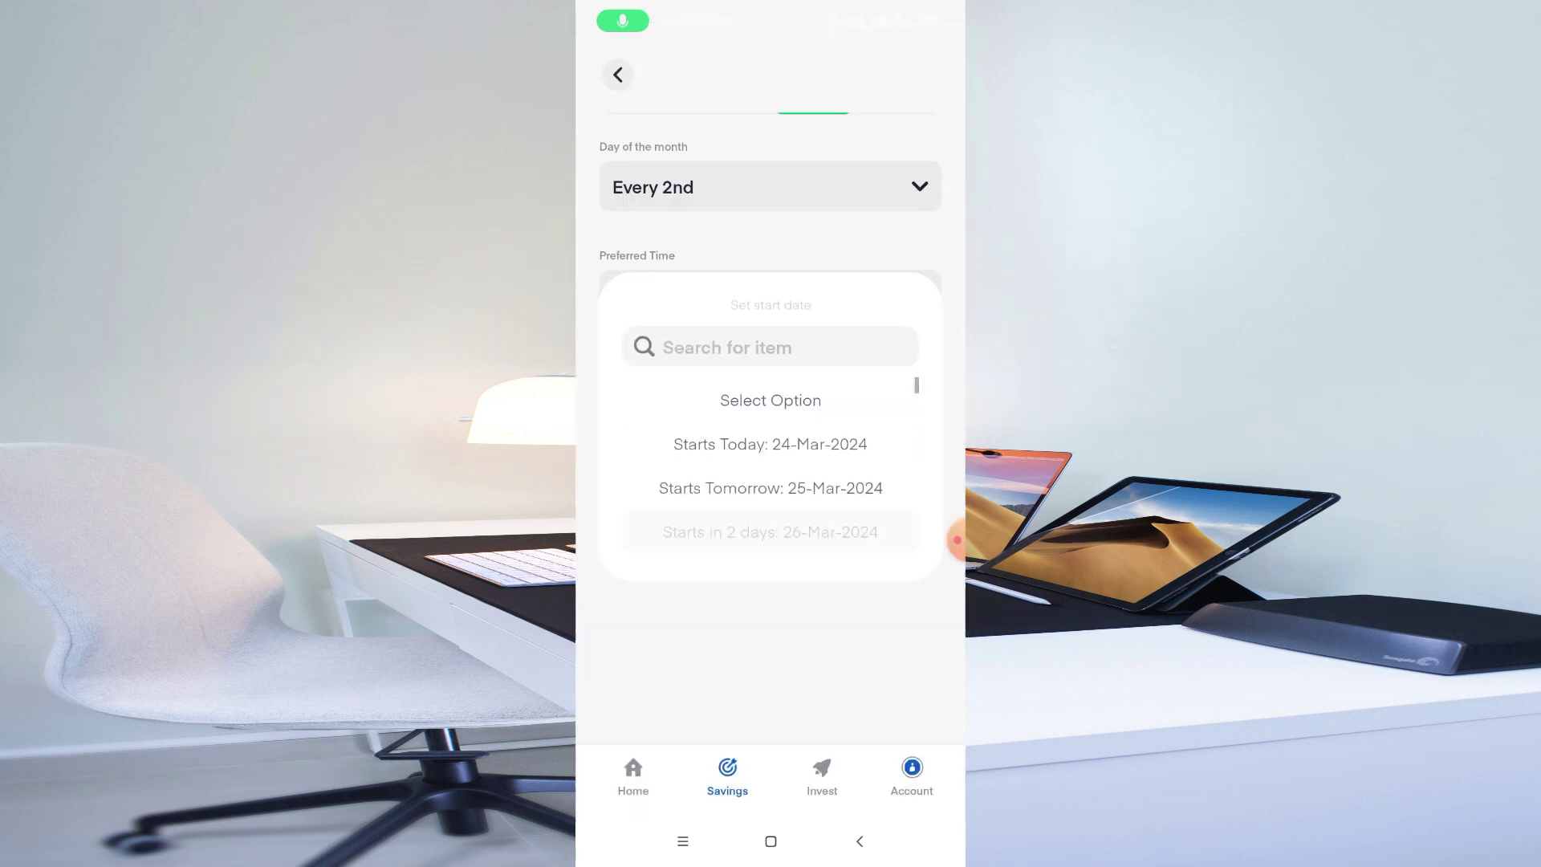
pyautogui.scroll(-3, 771, 400)
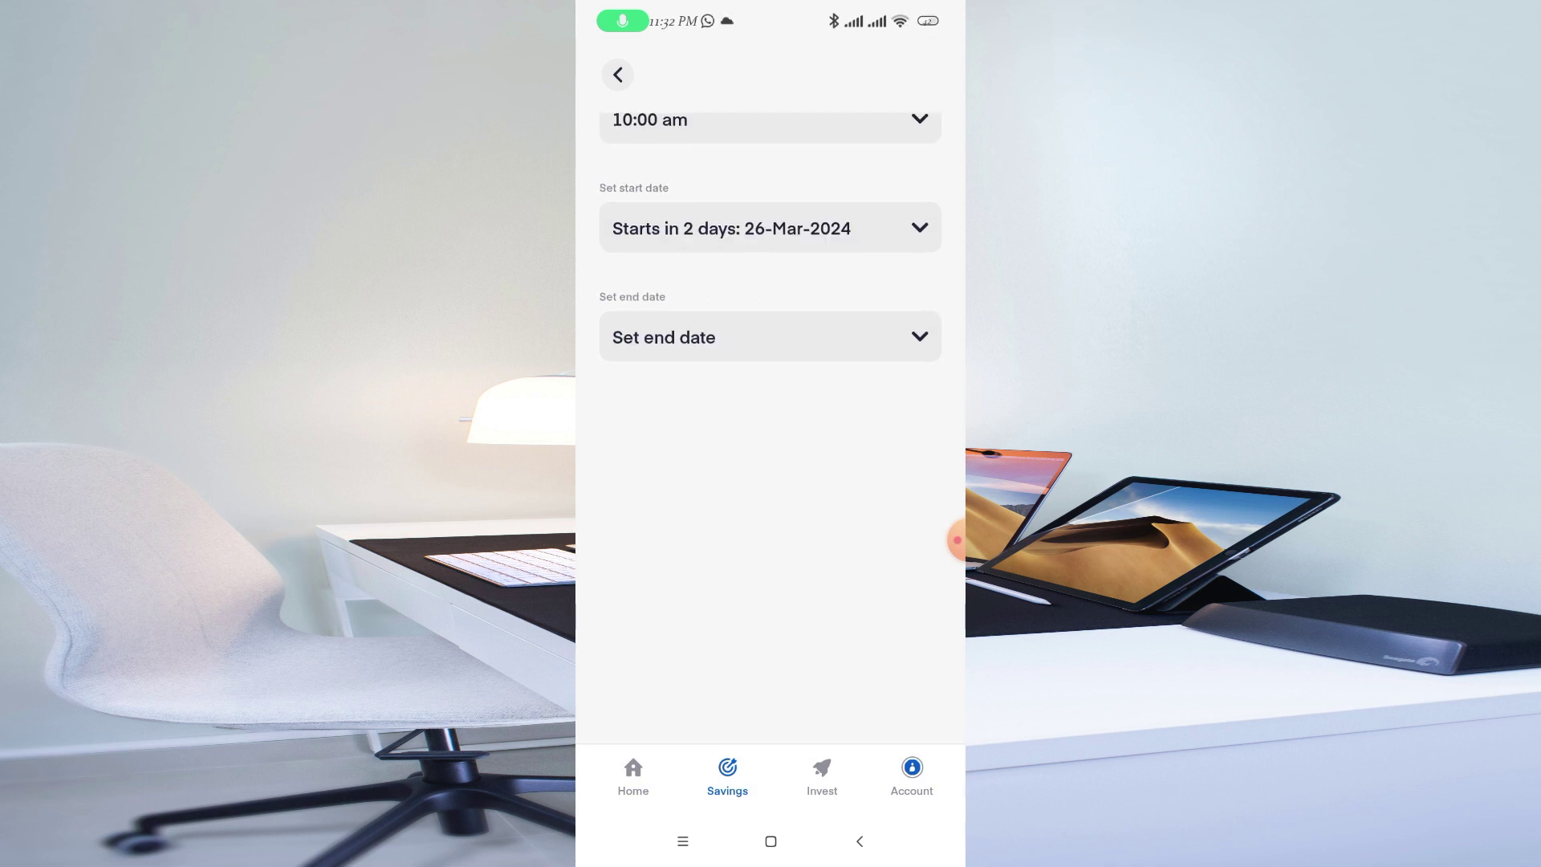
pyautogui.scroll(10, 770, 401)
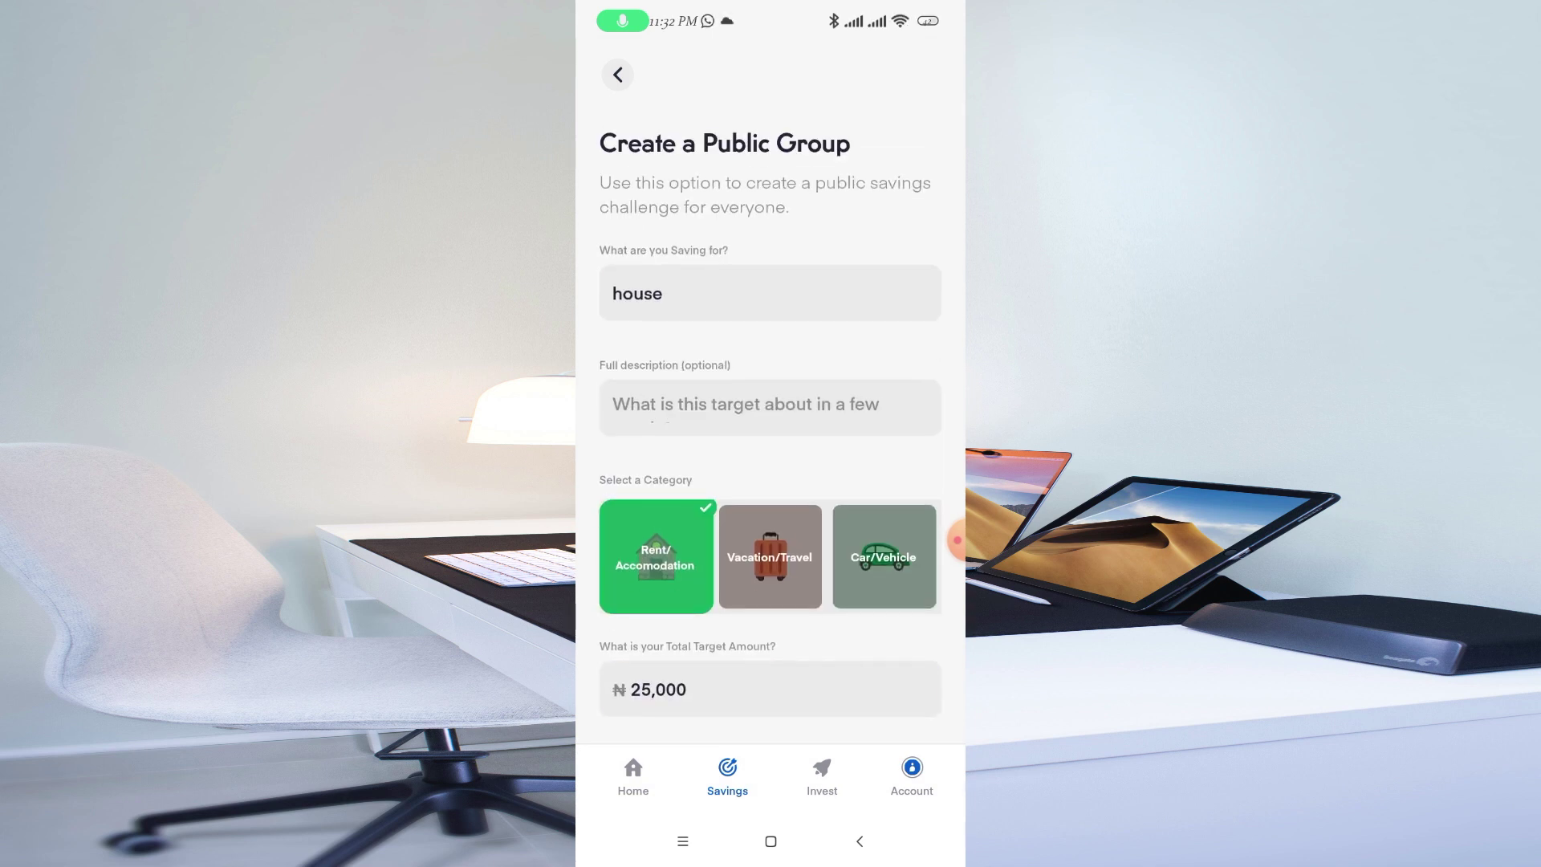
pyautogui.click(617, 74)
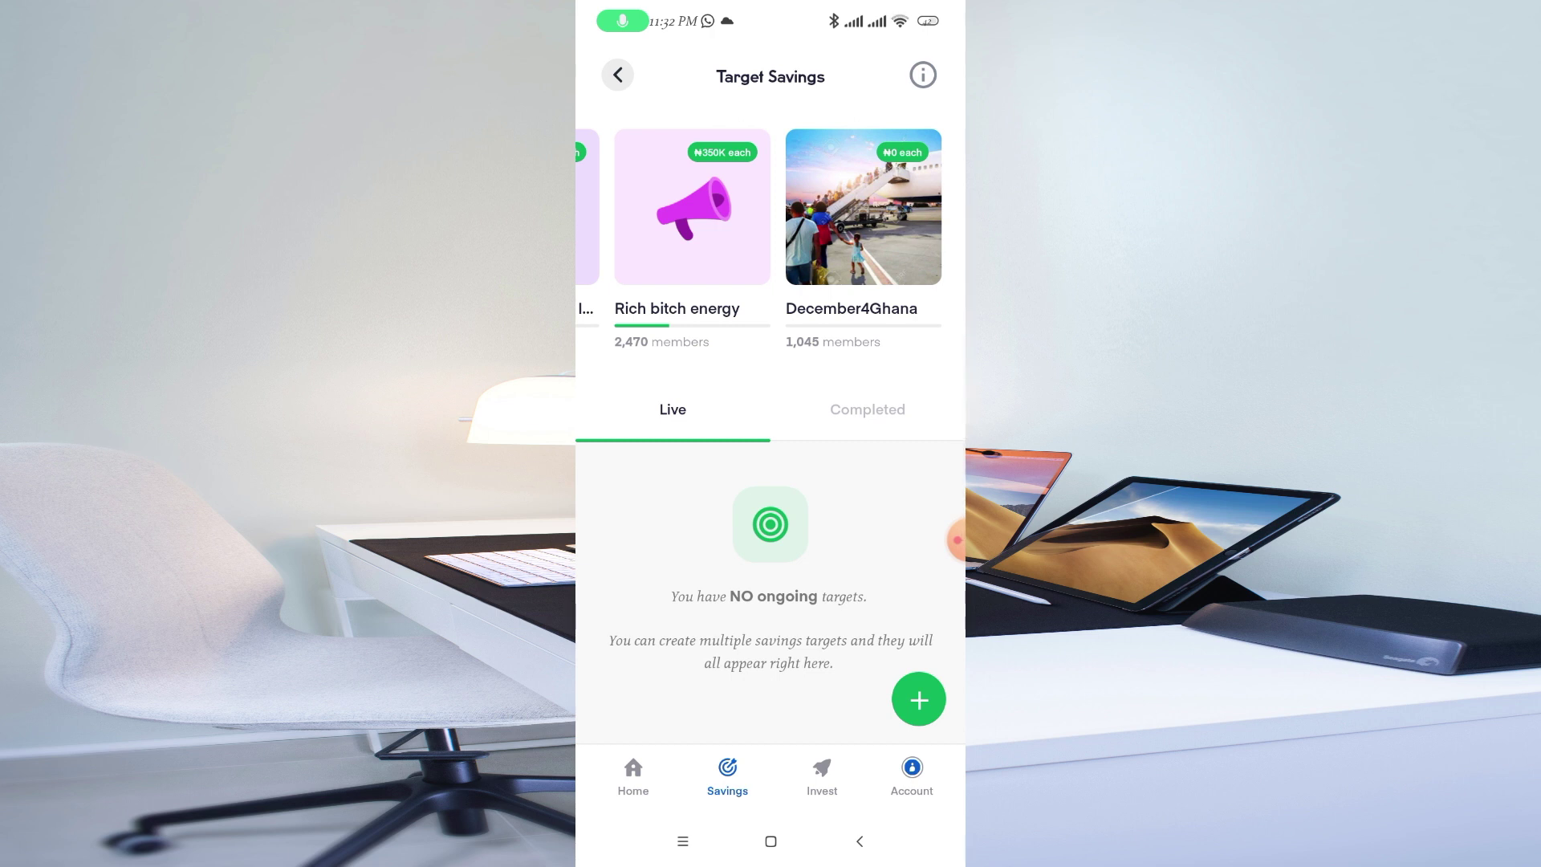
# - View The 1Million Challenge group: ended, ₦5,000 daily, 9% interest, and its latest funding activities
pyautogui.scroll(2, 770, 400)
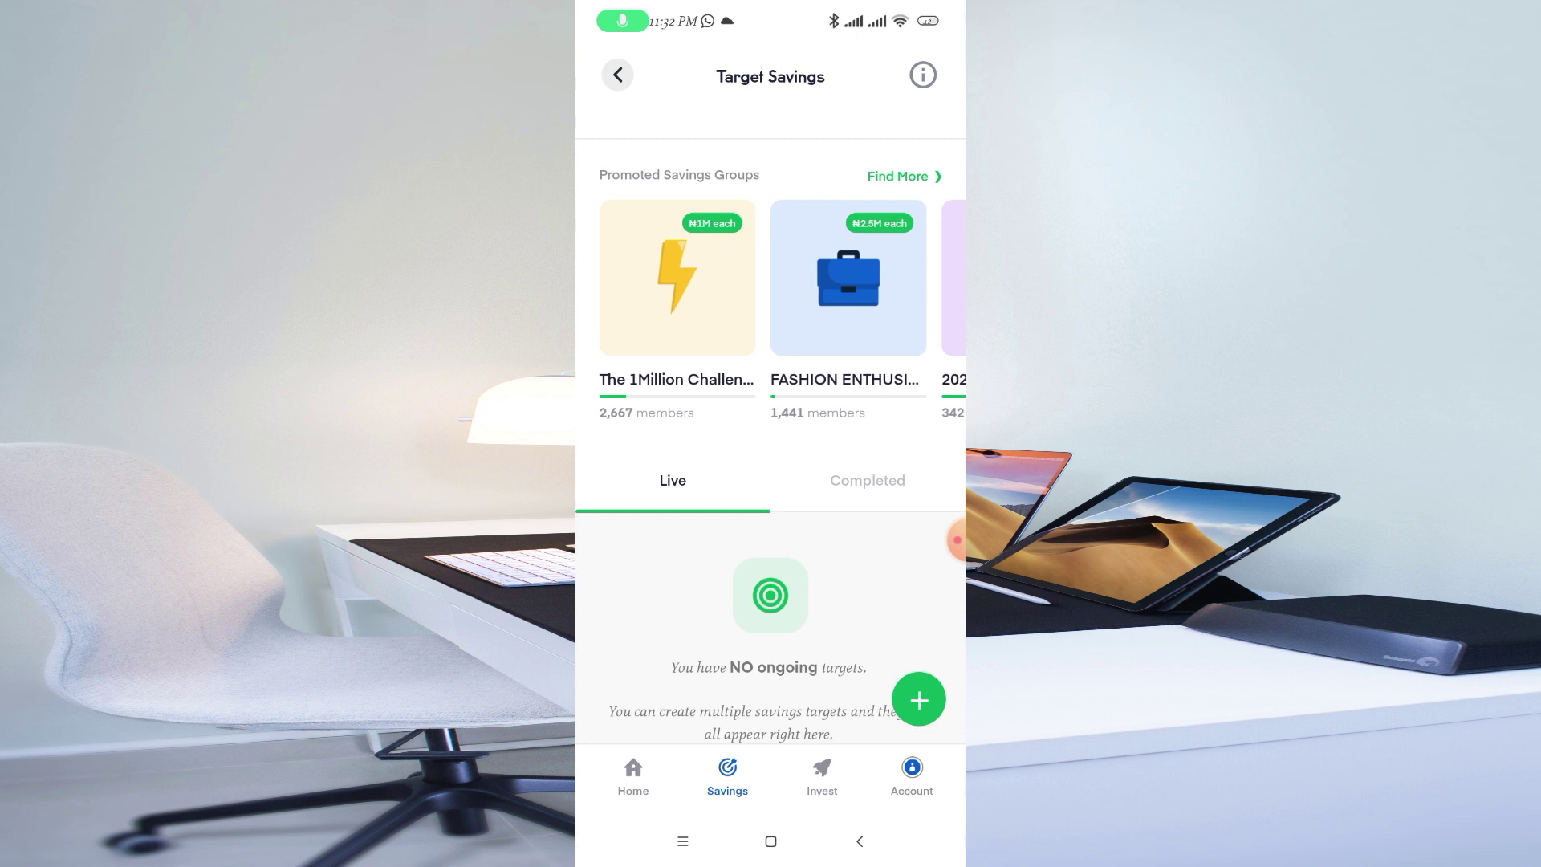
pyautogui.click(677, 322)
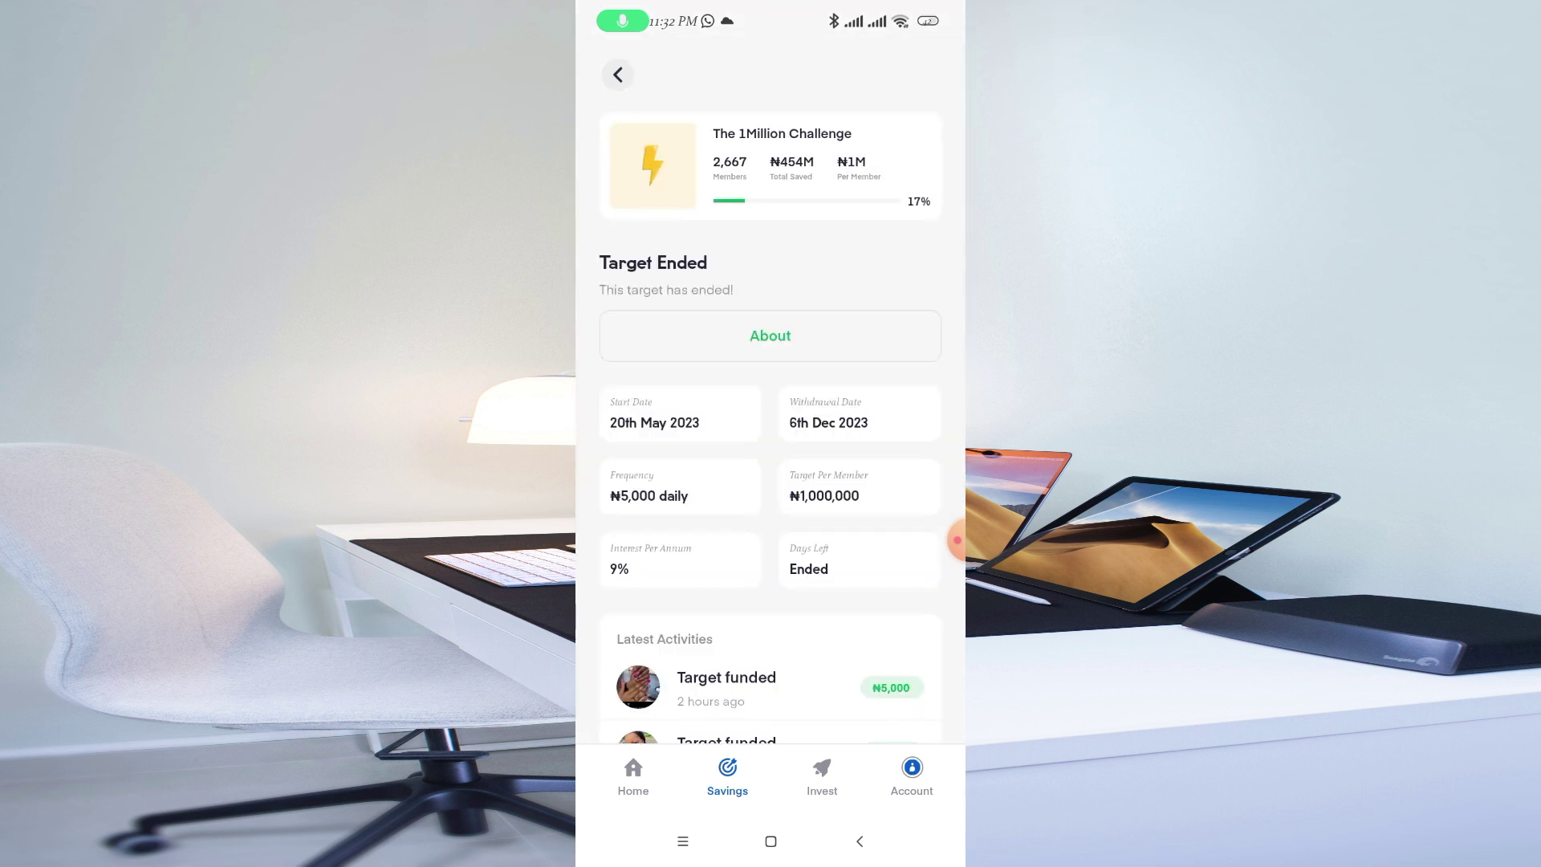
pyautogui.scroll(-3, 771, 425)
pyautogui.scroll(-5, 771, 425)
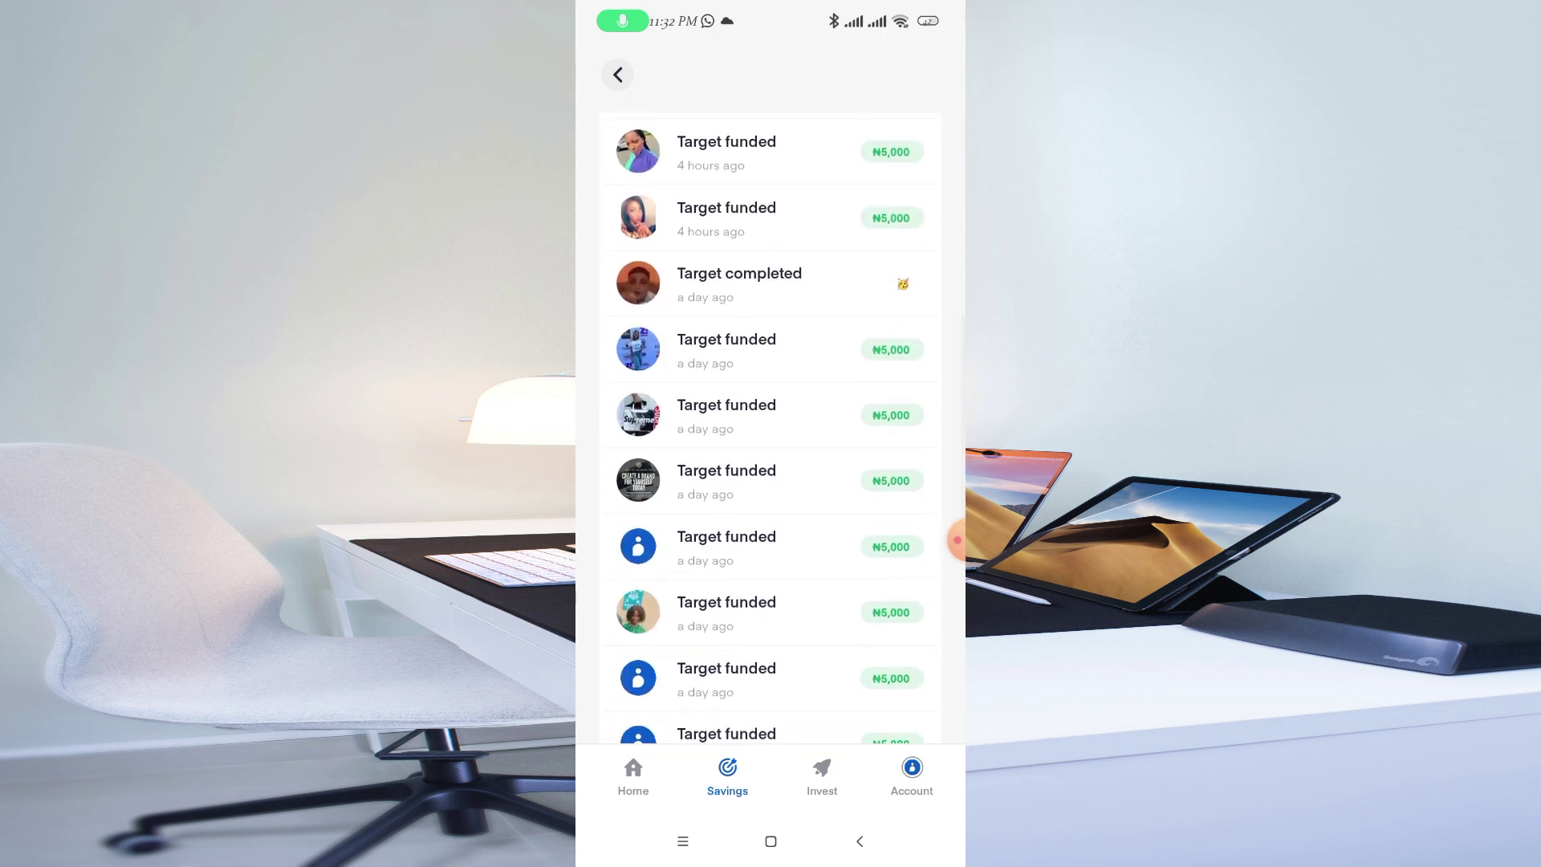
pyautogui.scroll(-5, 770, 425)
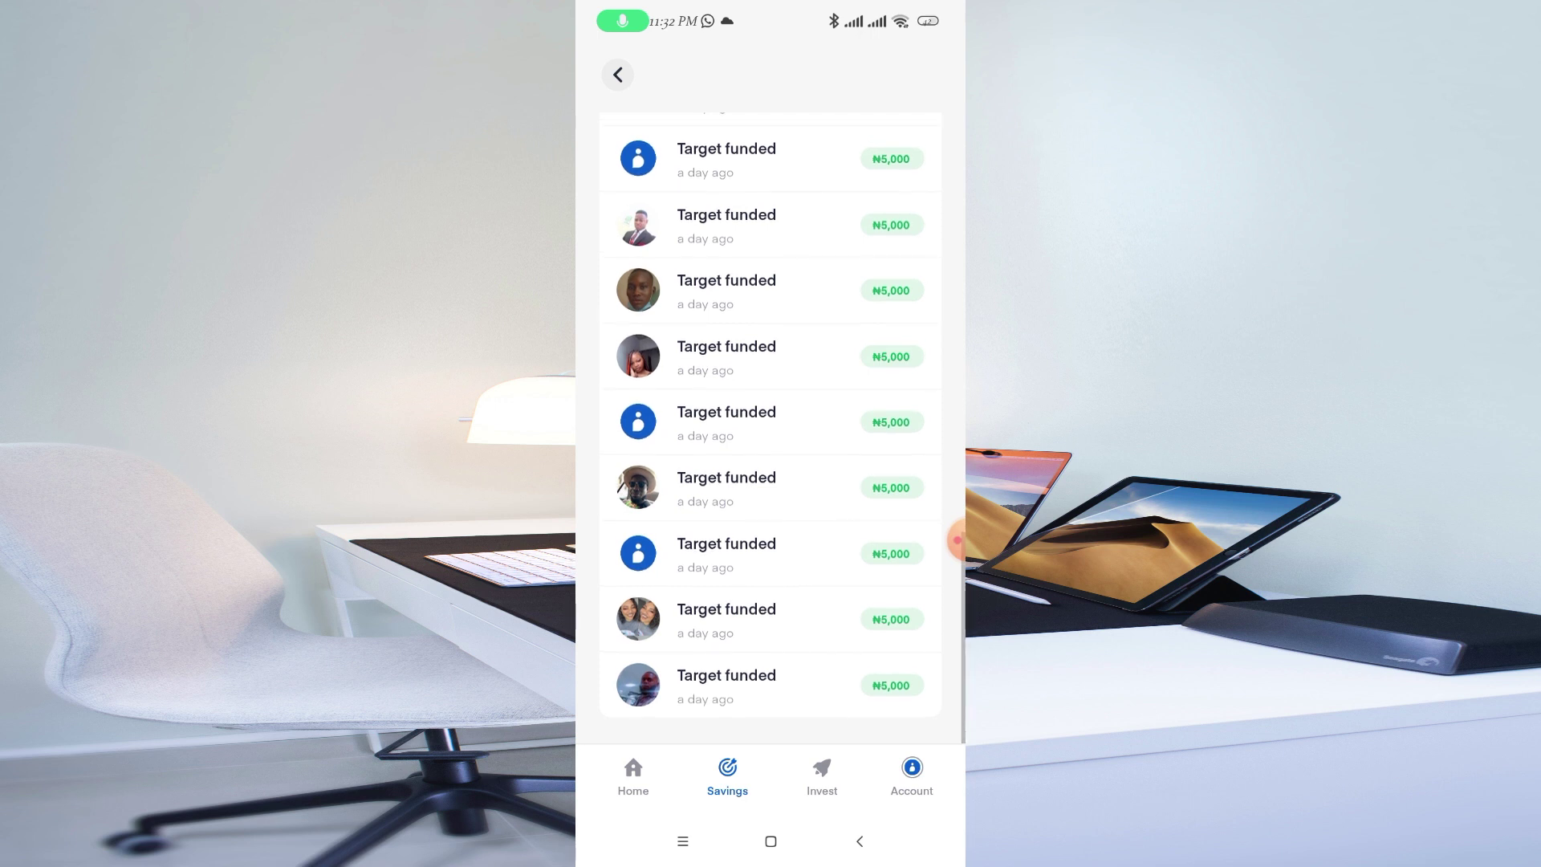
pyautogui.scroll(10, 771, 425)
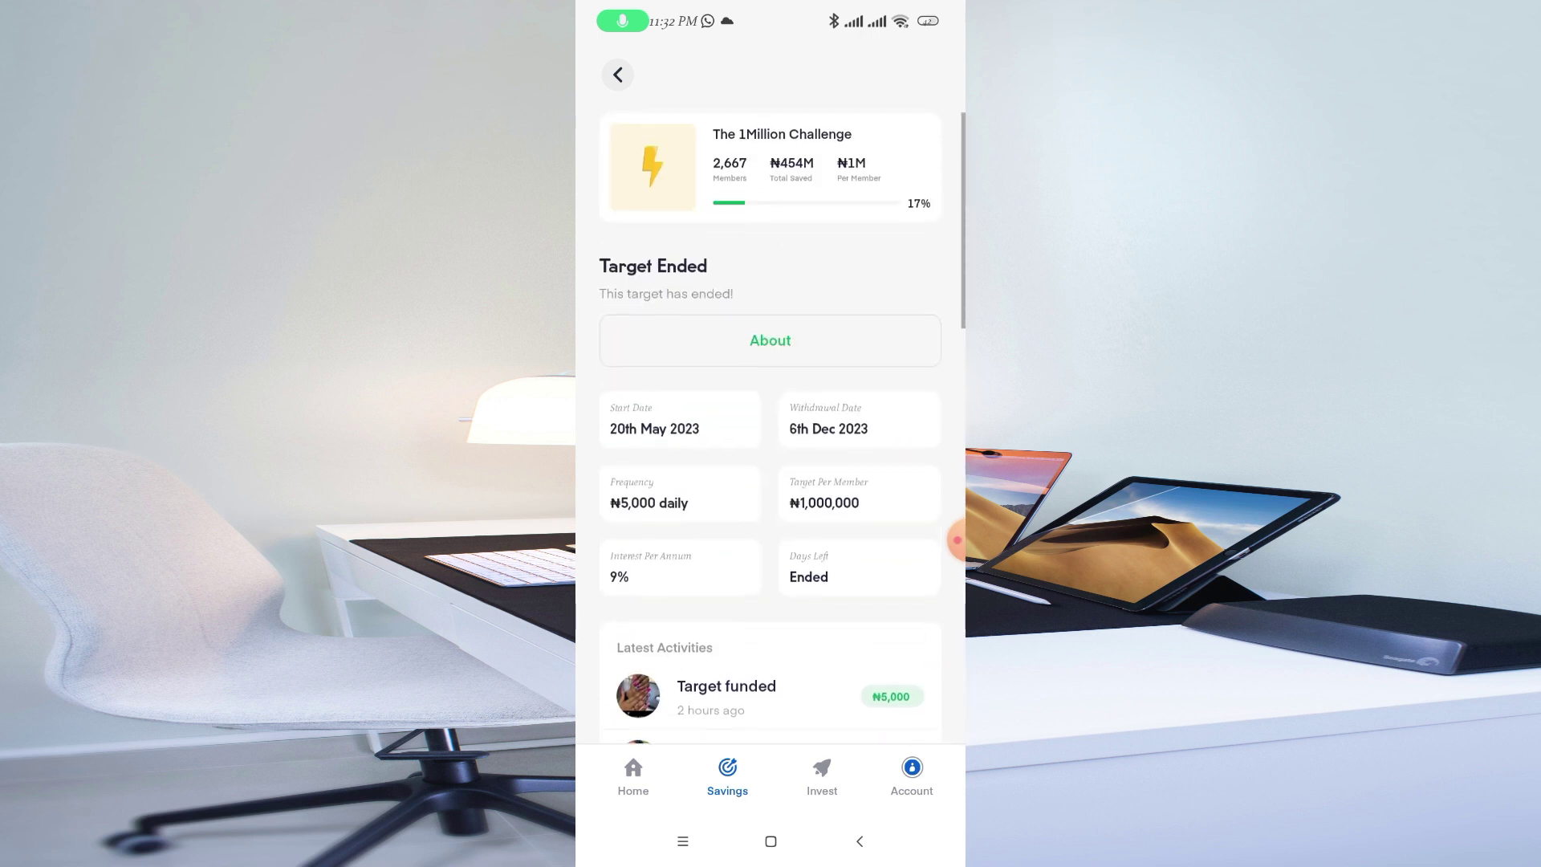